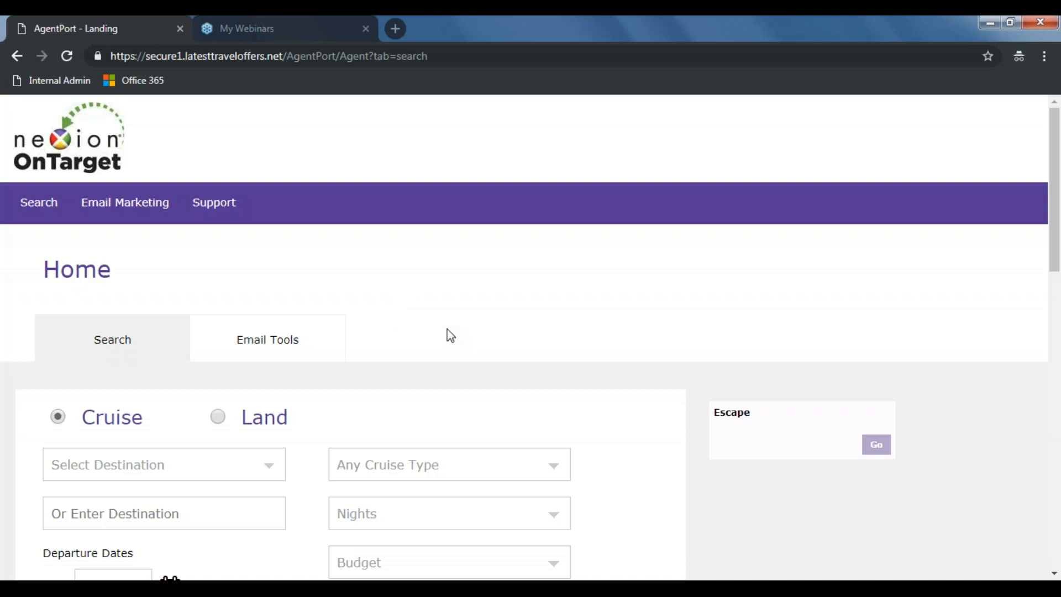
- Look over the home page's cruise search form and the Email Marketing options
scroll(450, 336, down, 2)
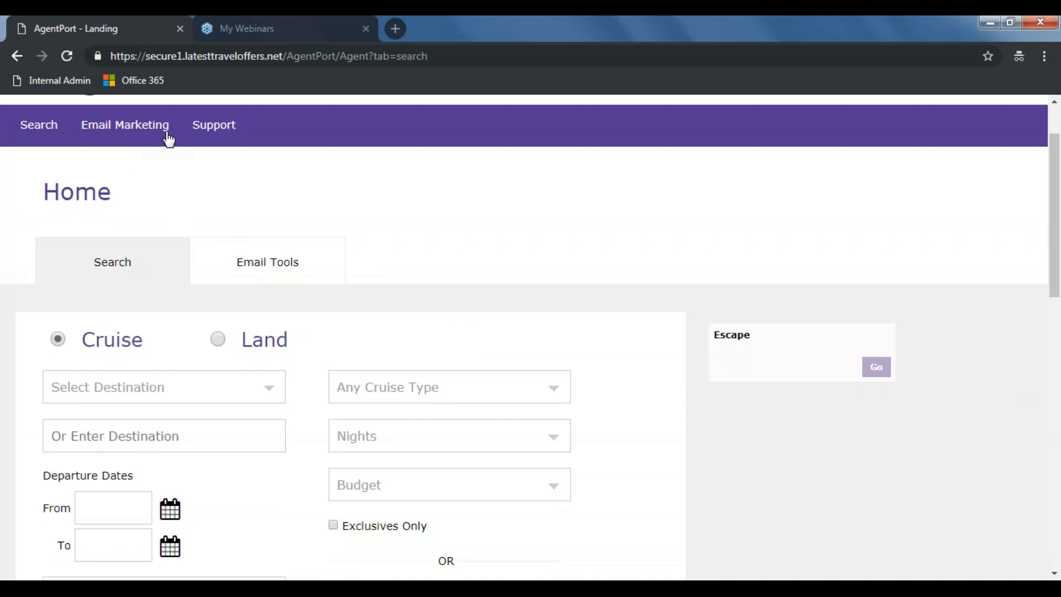
mouse_move(161, 139)
scroll(496, 313, up, 2)
scroll(423, 360, down, 3)
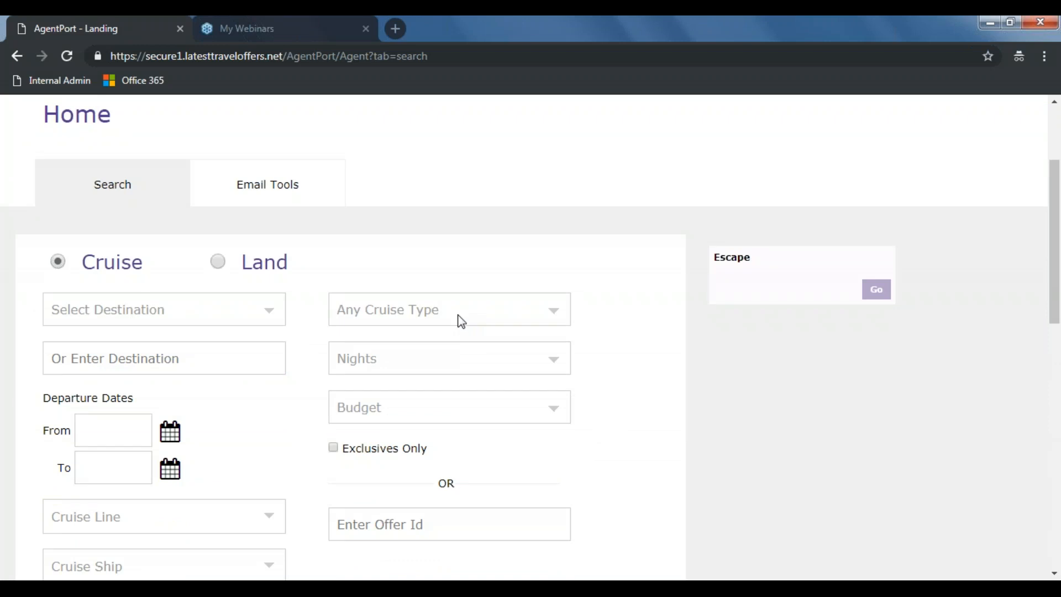
scroll(458, 304, up, 3)
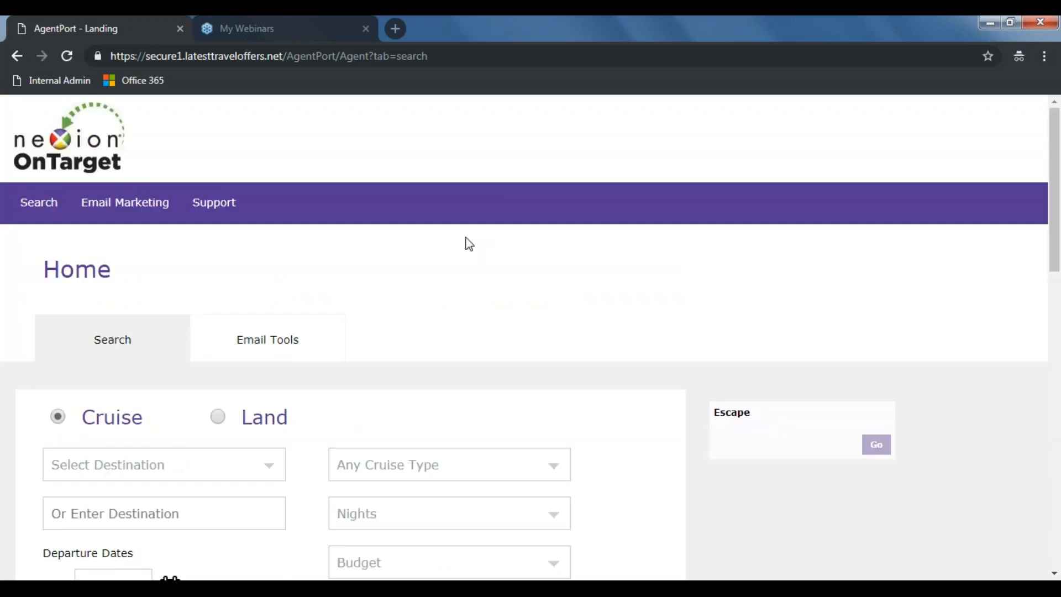
mouse_move(148, 218)
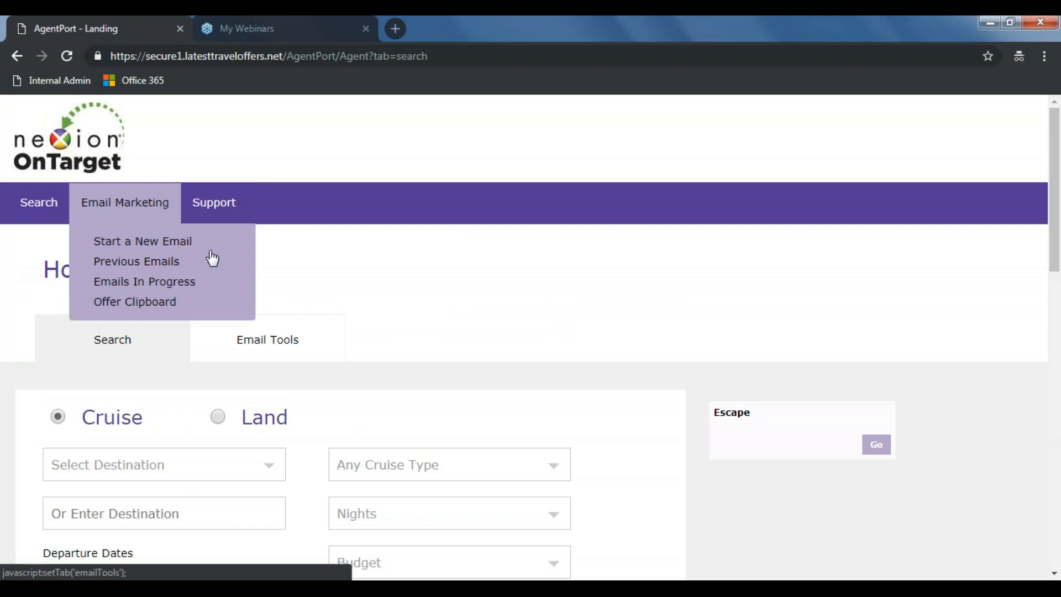
- Open the Email Tools section and look over its tool cards and the recent emails list
click(249, 342)
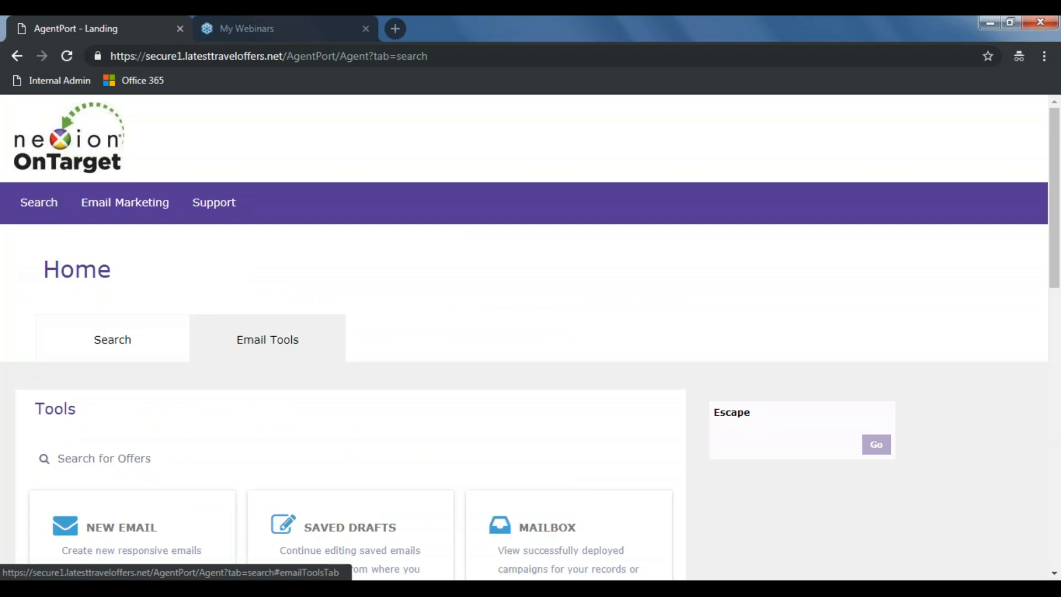
scroll(249, 343, down, 2)
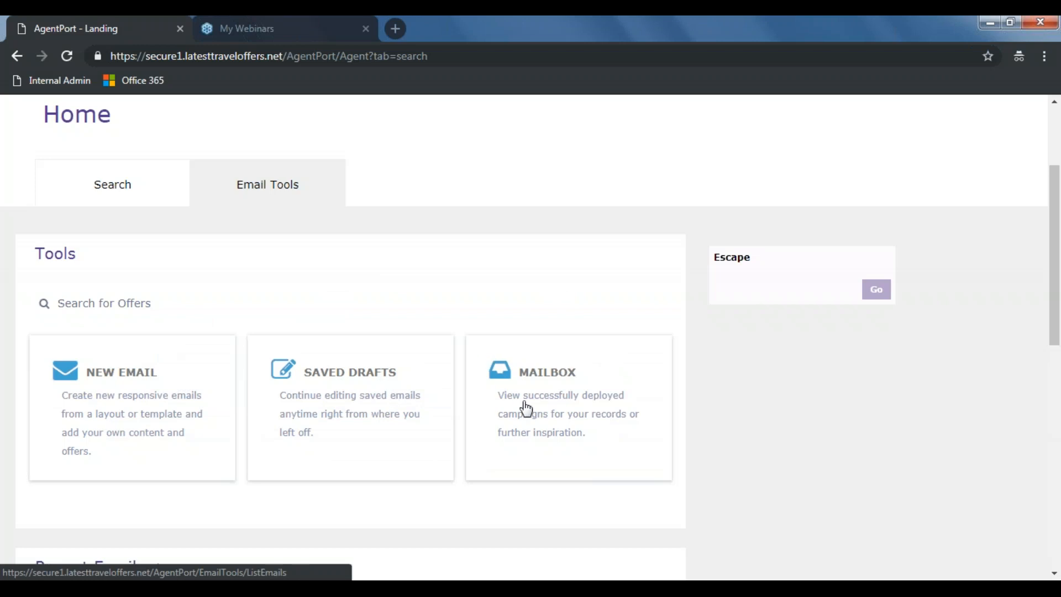
scroll(553, 416, down, 3)
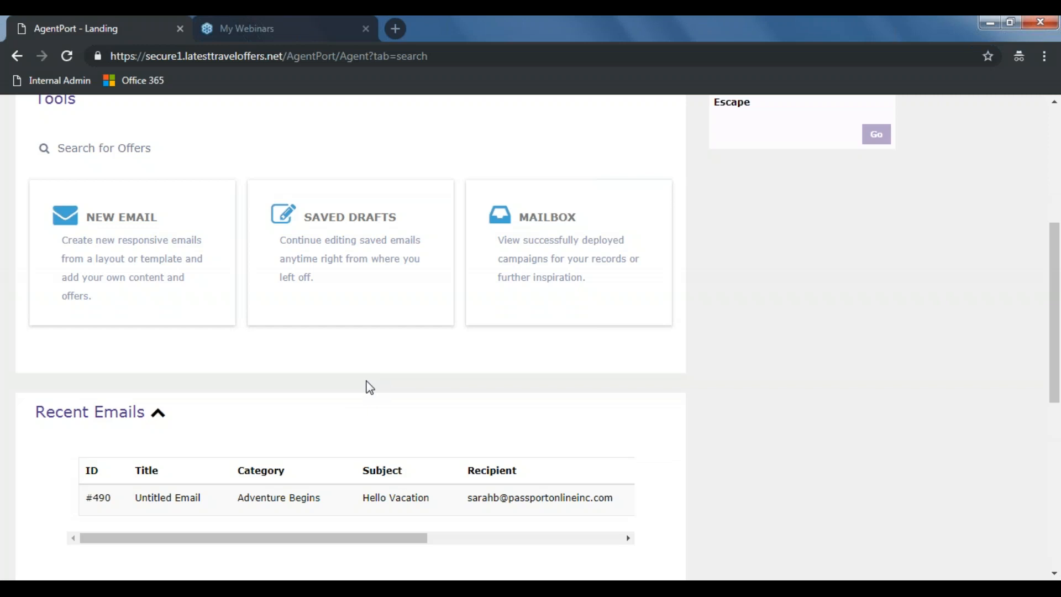
scroll(370, 388, up, 4)
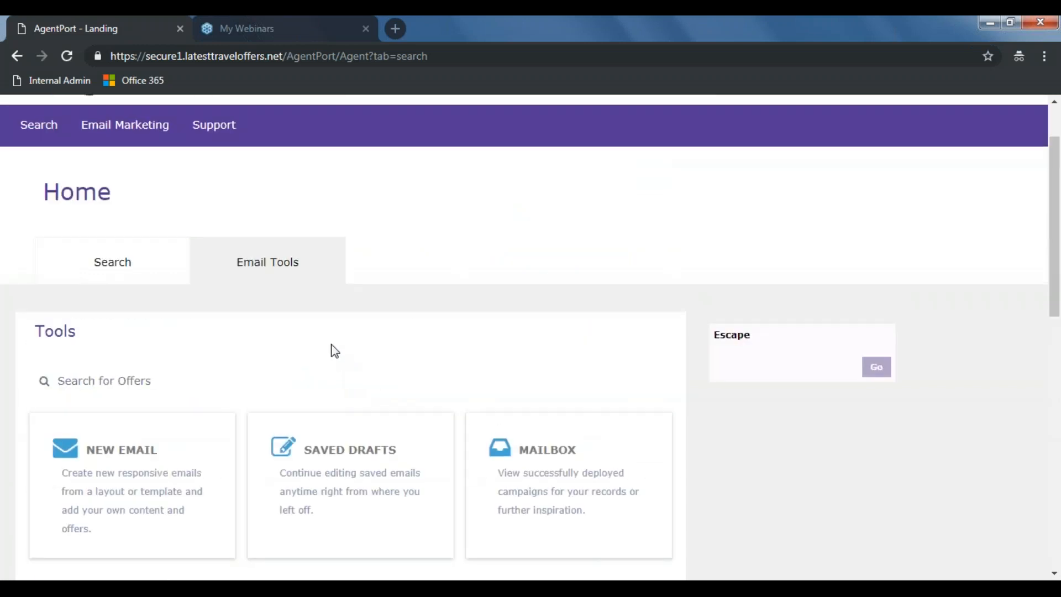
scroll(333, 348, down, 1)
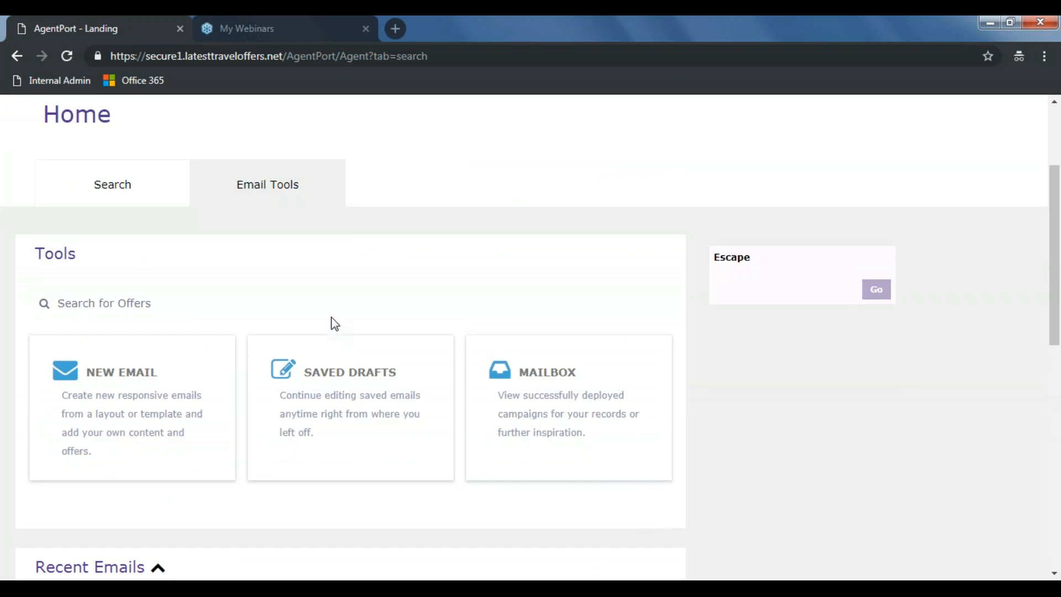
- Start a new email and look over the Adventure offer templates
click(177, 368)
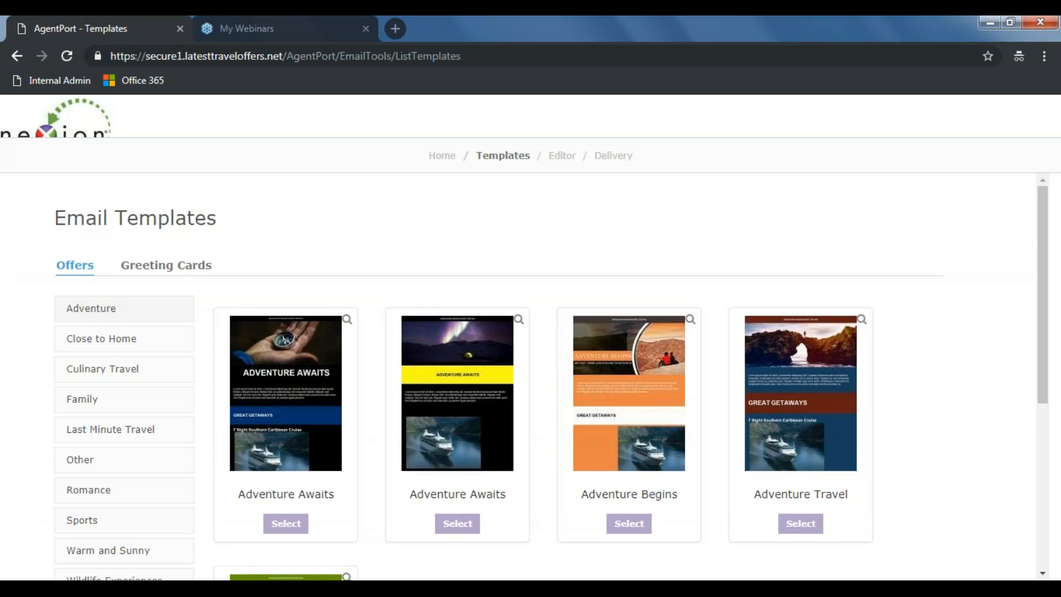
scroll(185, 362, down, 1)
scroll(249, 296, up, 1)
scroll(472, 339, down, 1)
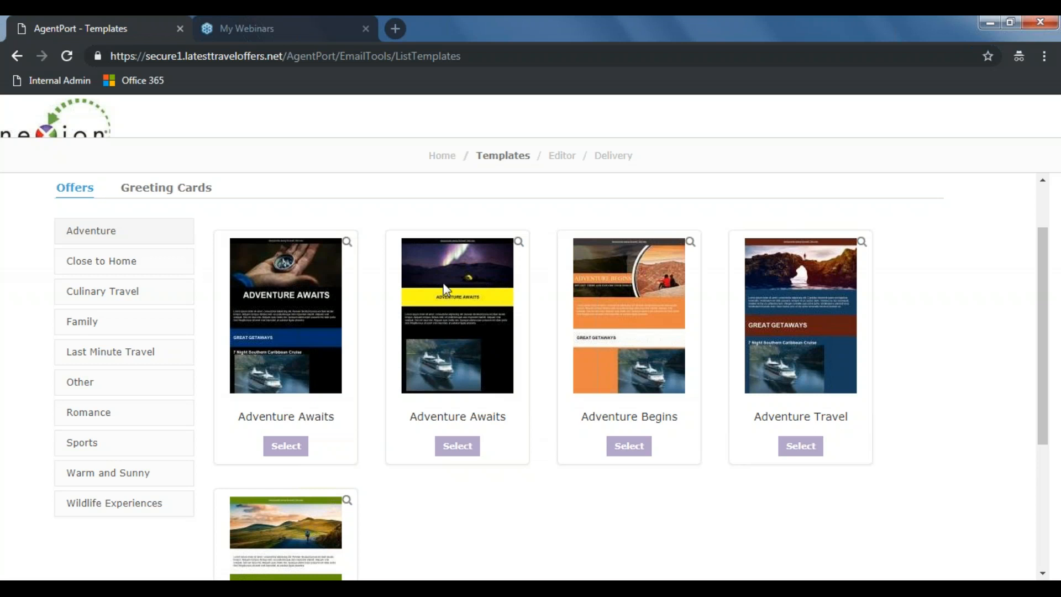
- Browse the offer templates in the Close to Home and Warm and Sunny categories
click(158, 263)
click(113, 292)
click(118, 275)
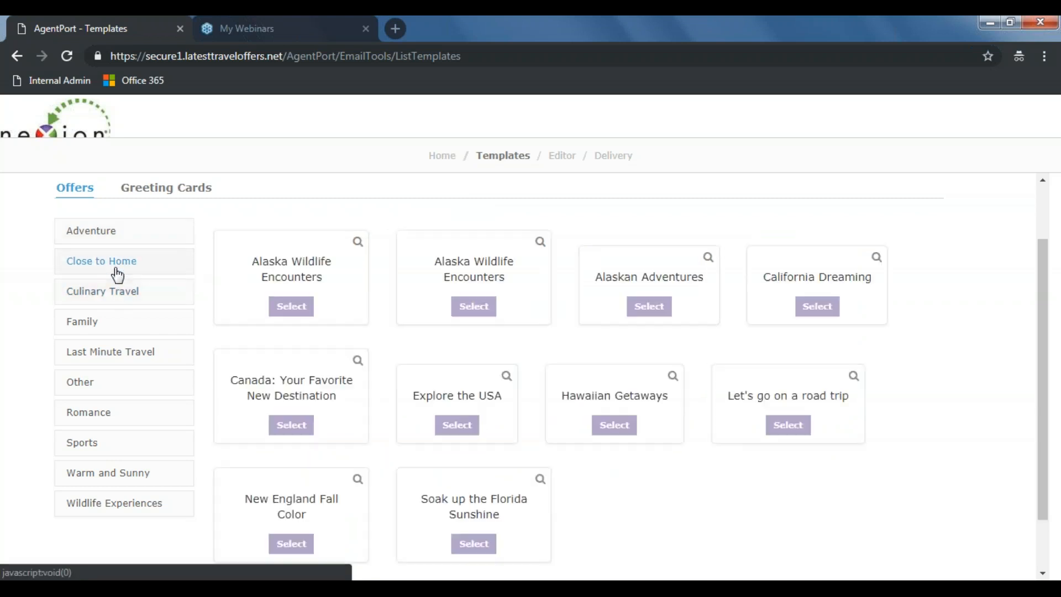
scroll(489, 422, down, 3)
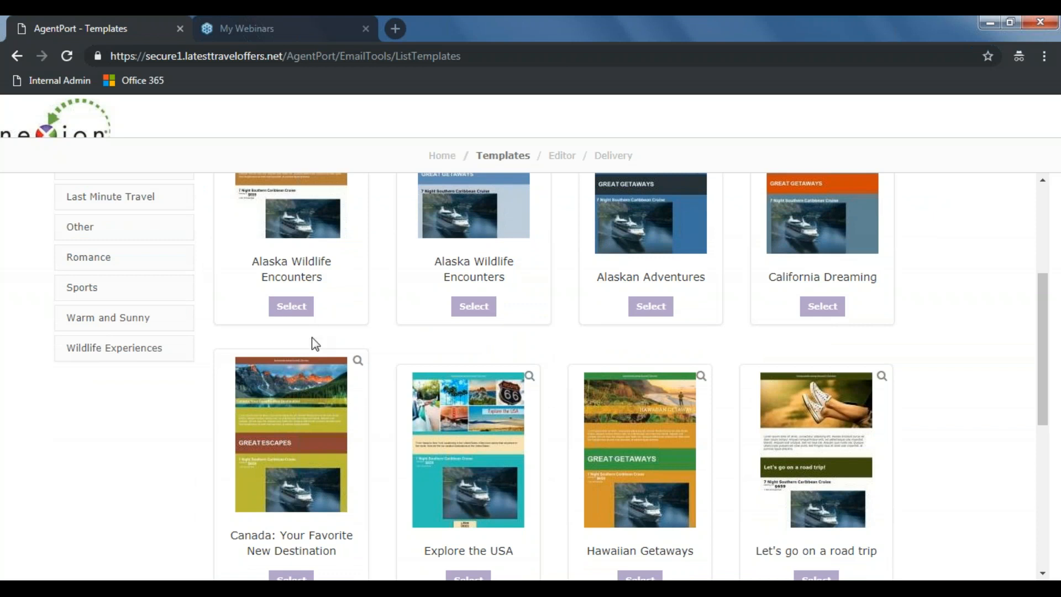
scroll(349, 388, up, 3)
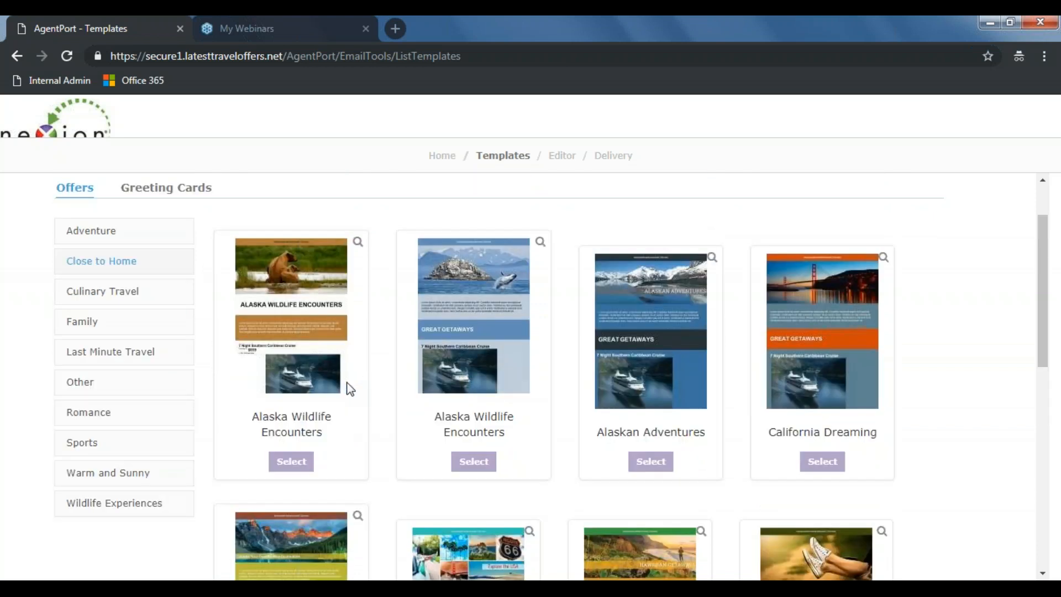
scroll(349, 388, up, 2)
scroll(142, 386, down, 3)
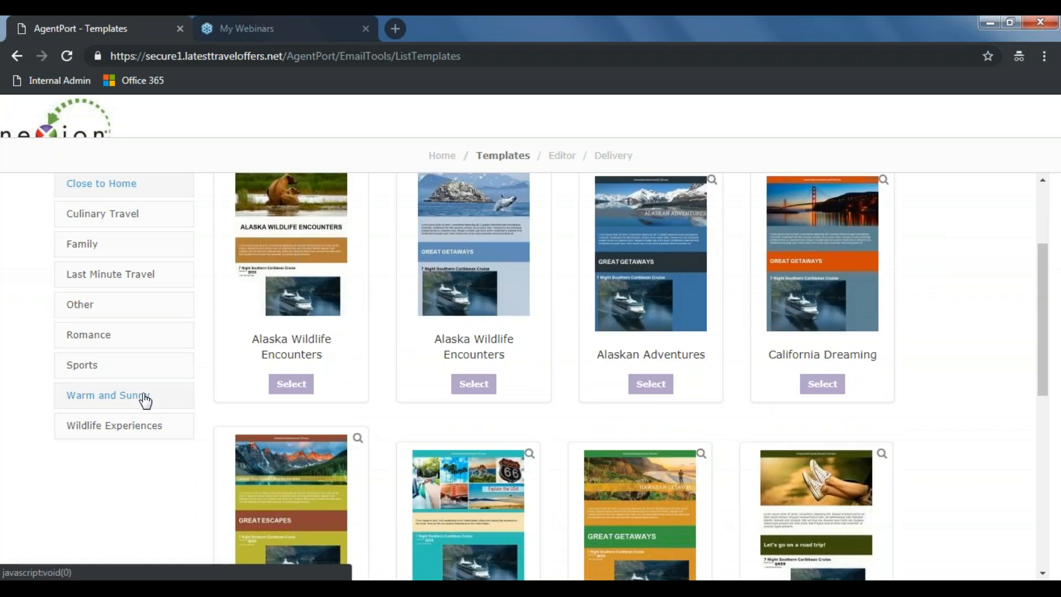
click(145, 397)
scroll(411, 471, up, 3)
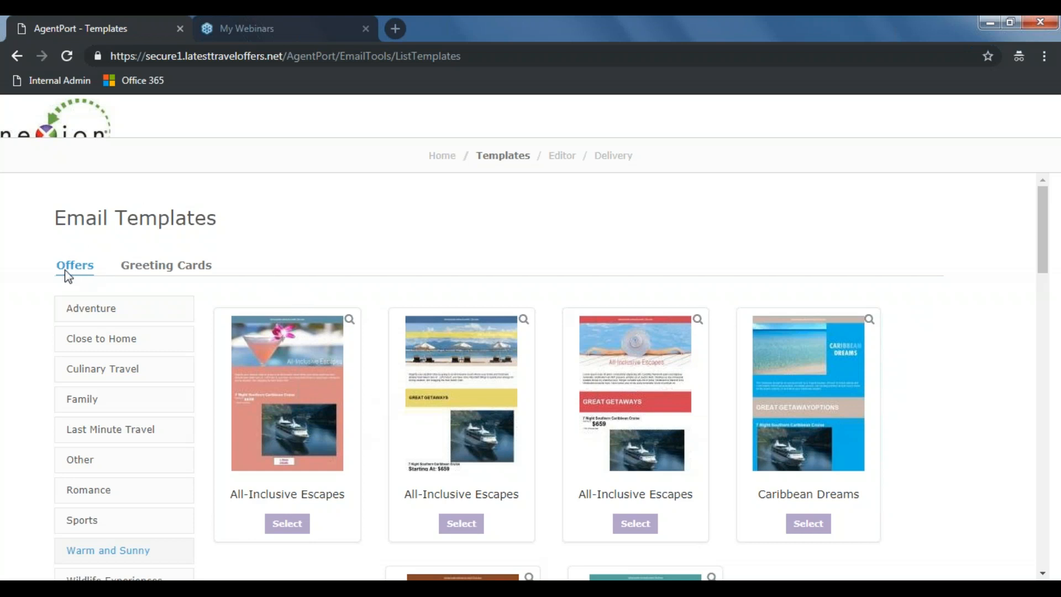
- Show the greeting card templates and look through the Celebrations designs
click(173, 271)
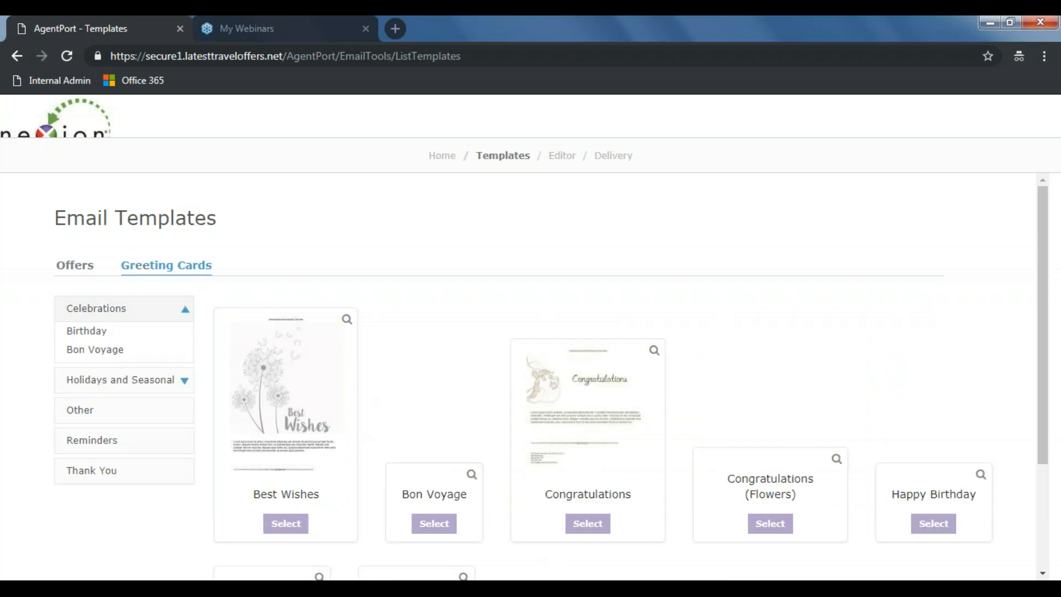
scroll(369, 373, down, 3)
scroll(369, 373, up, 2)
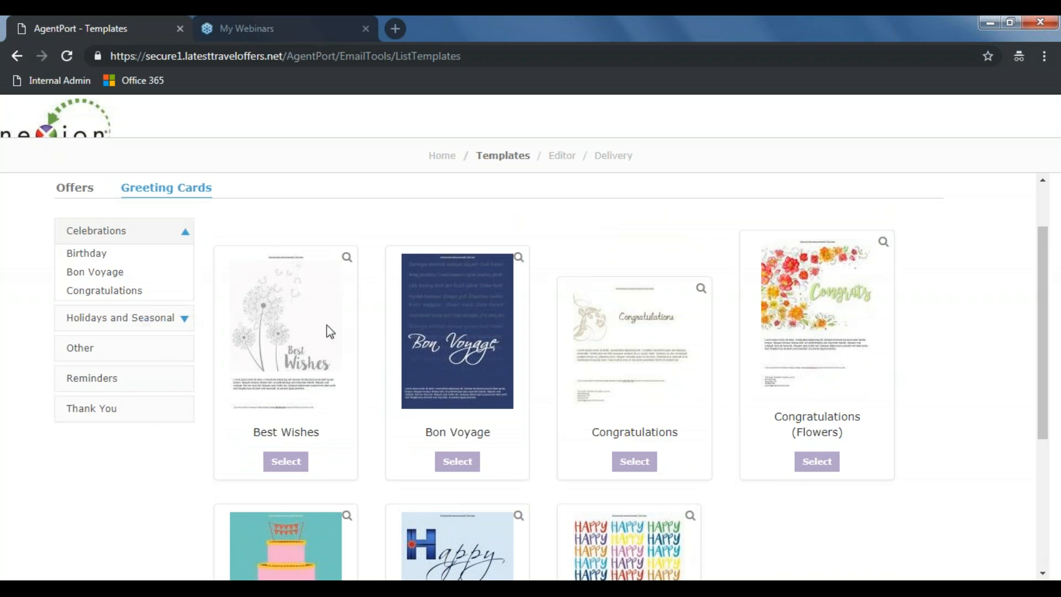
scroll(325, 324, down, 4)
scroll(325, 324, up, 6)
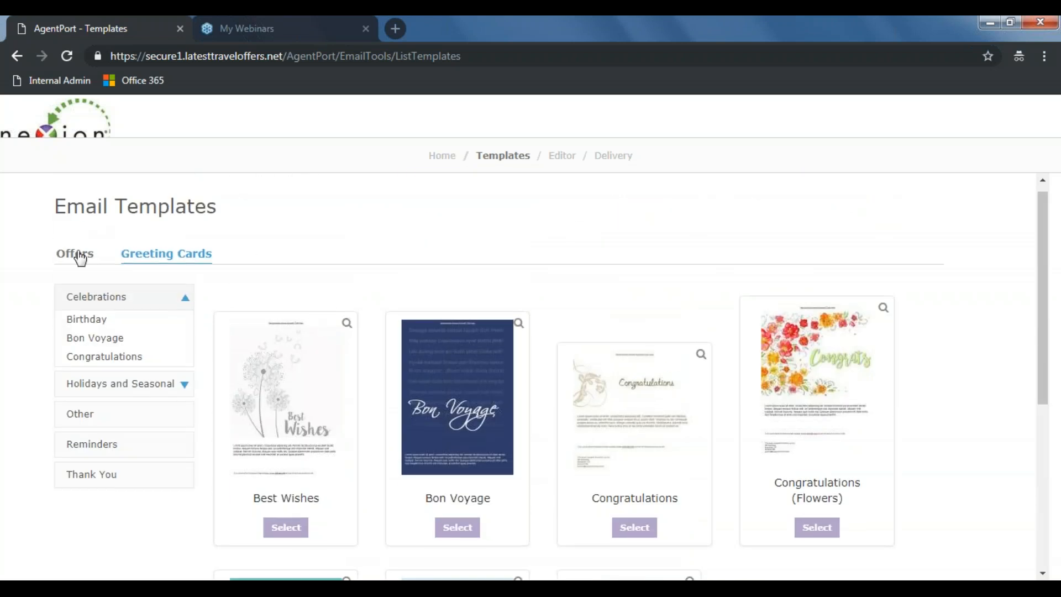
- Switch back to the offer templates and return to the home page's offer search
click(78, 252)
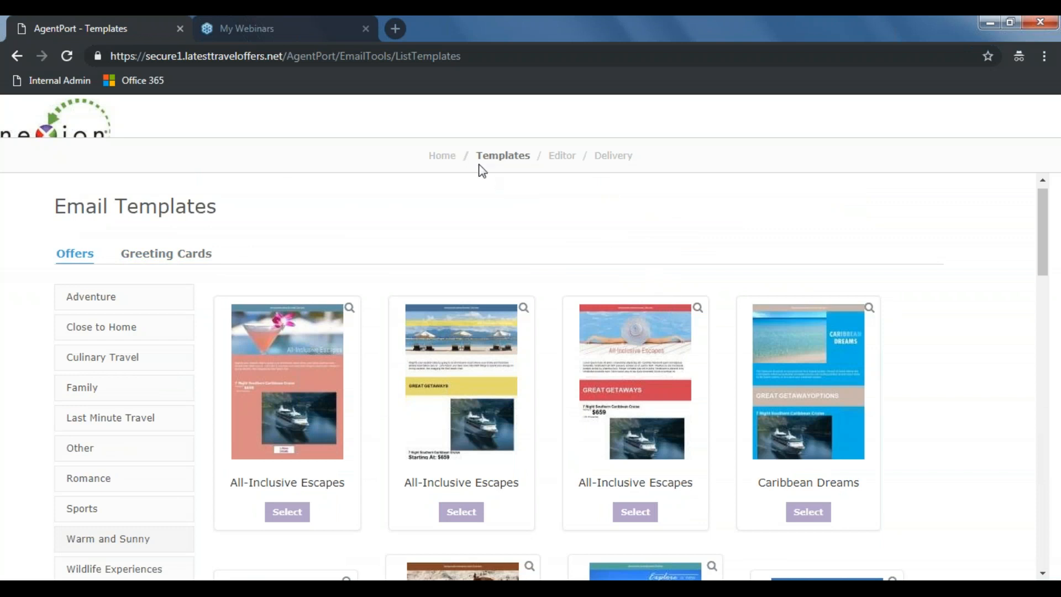
click(442, 159)
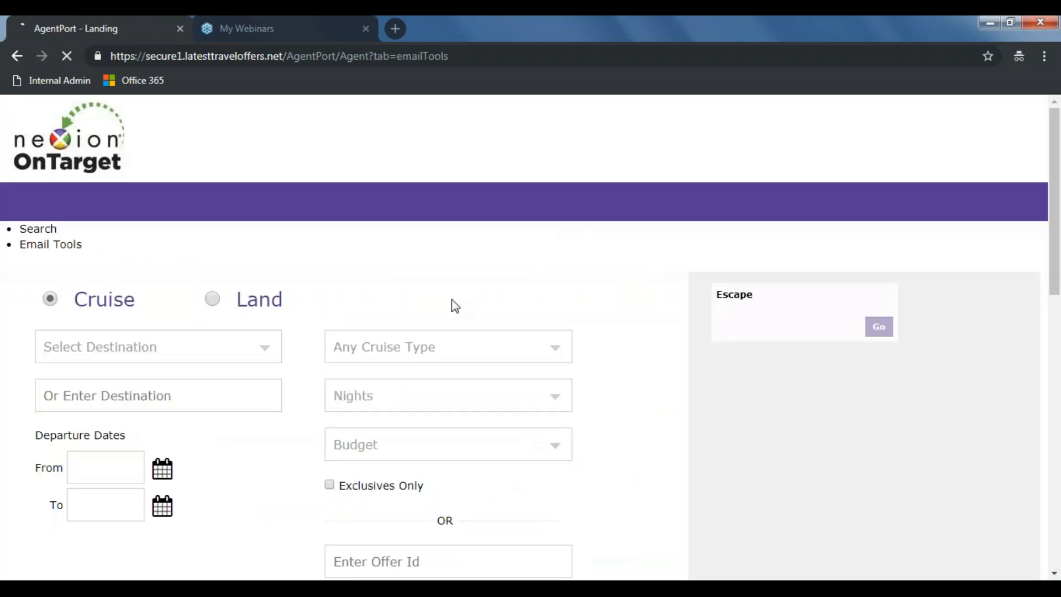
click(112, 339)
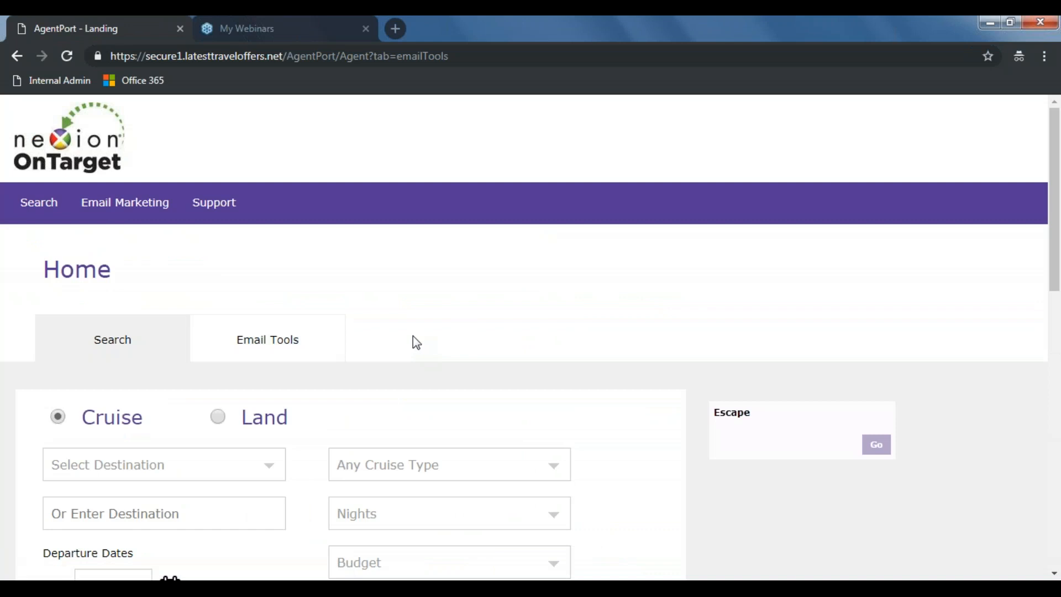
scroll(413, 337, down, 1)
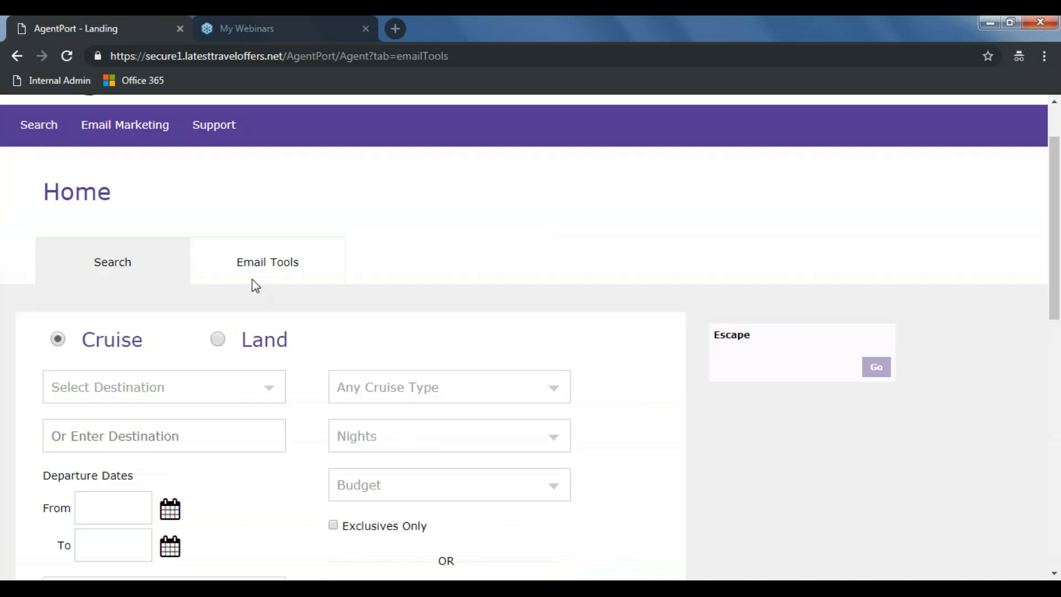
scroll(315, 349, down, 1)
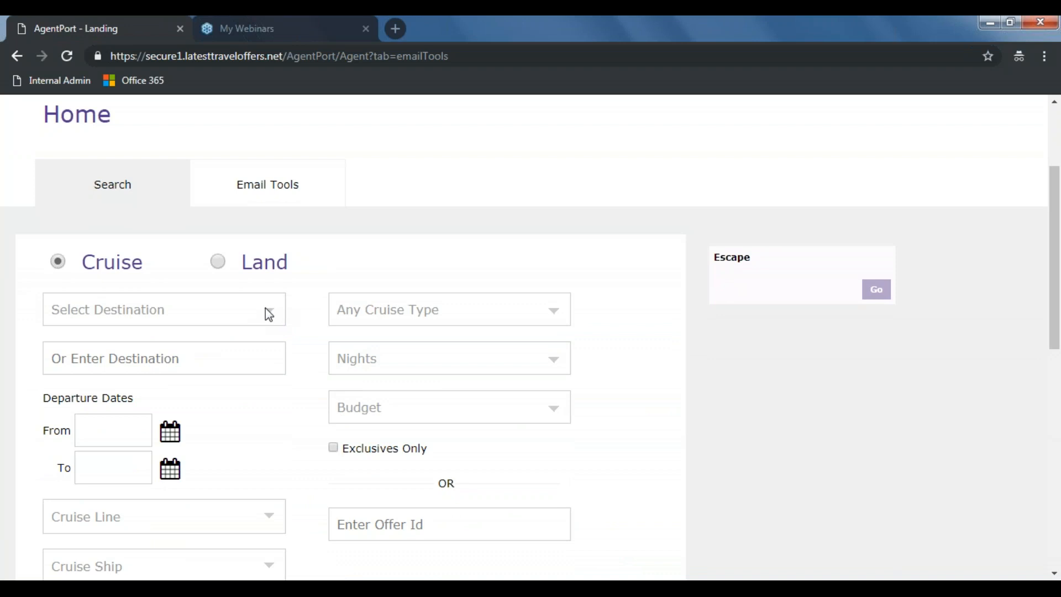
scroll(282, 310, down, 1)
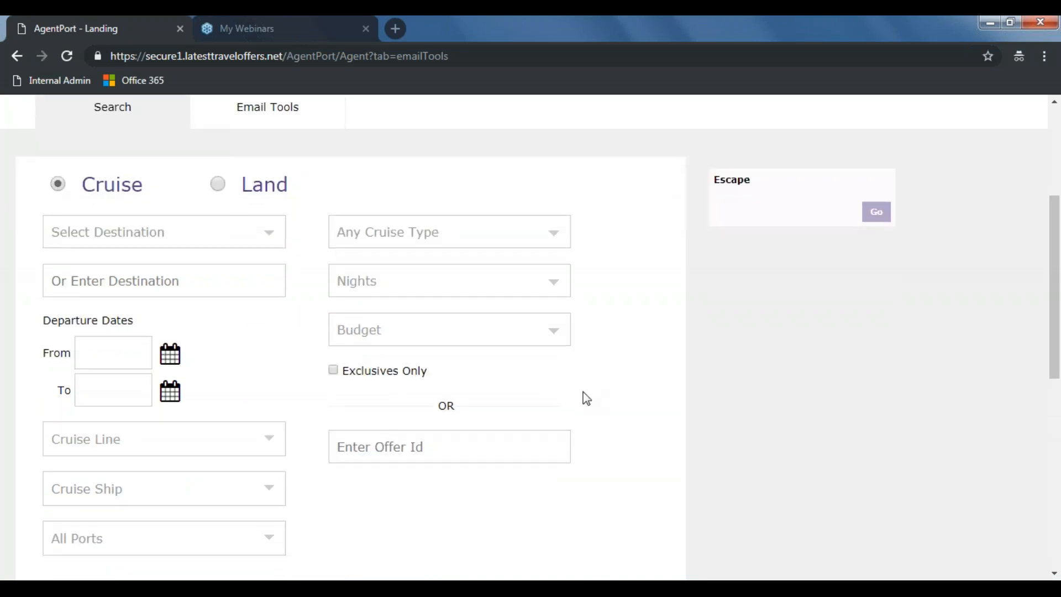
click(270, 238)
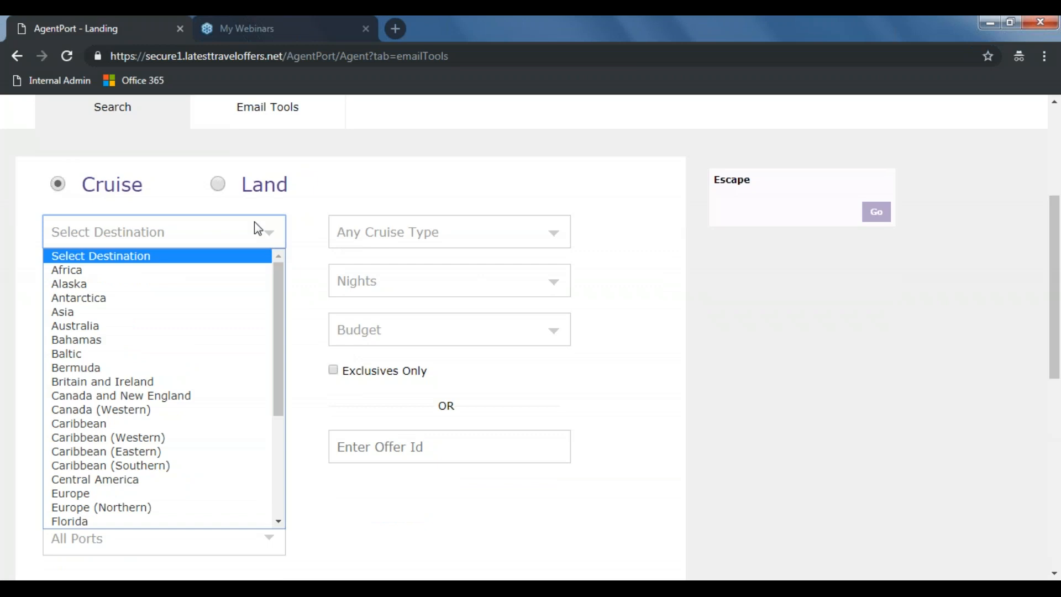
click(248, 424)
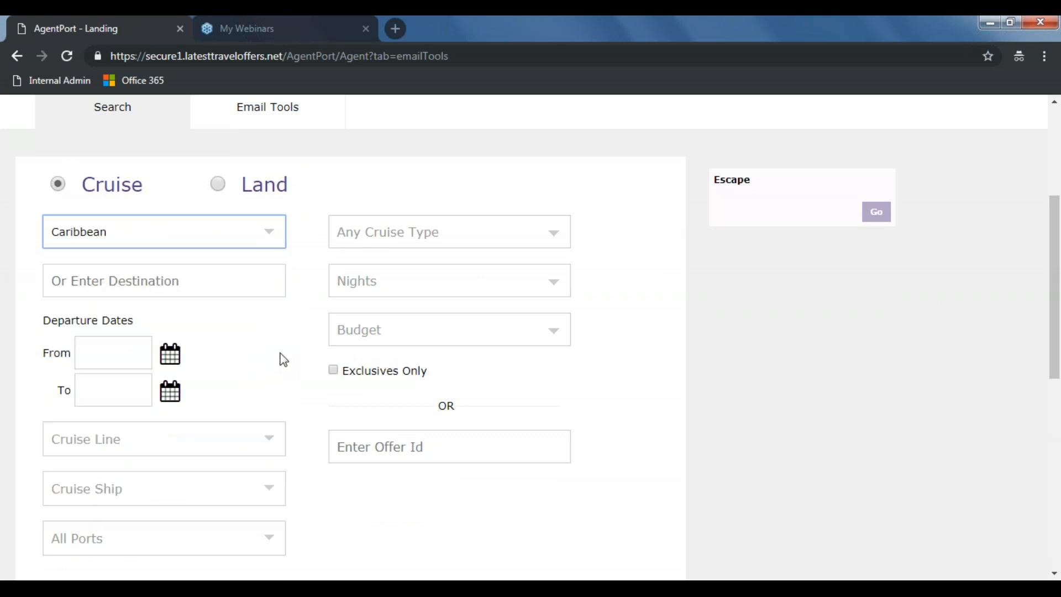
scroll(283, 360, down, 1)
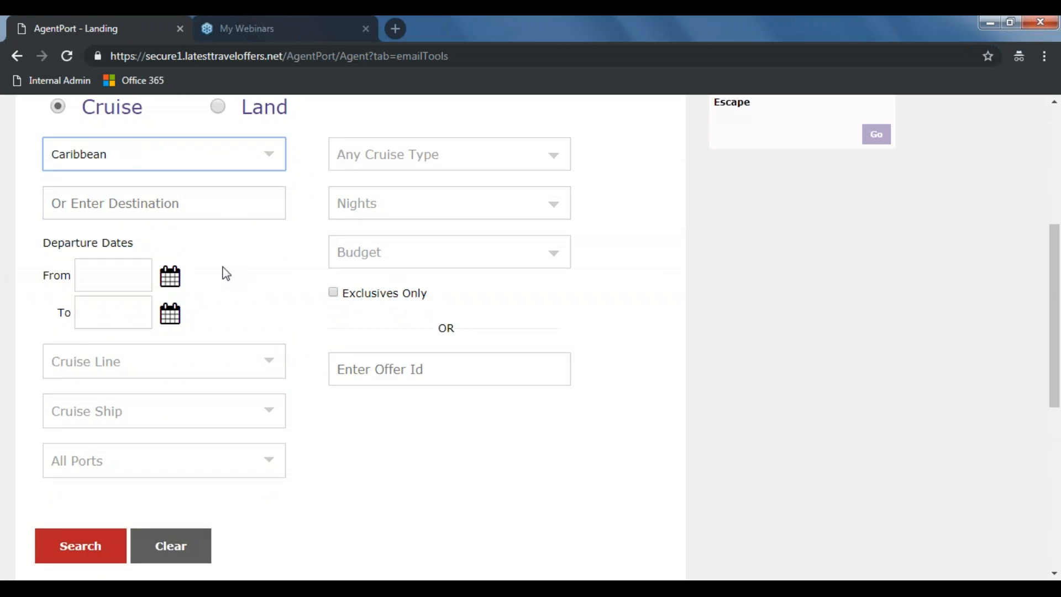
click(197, 460)
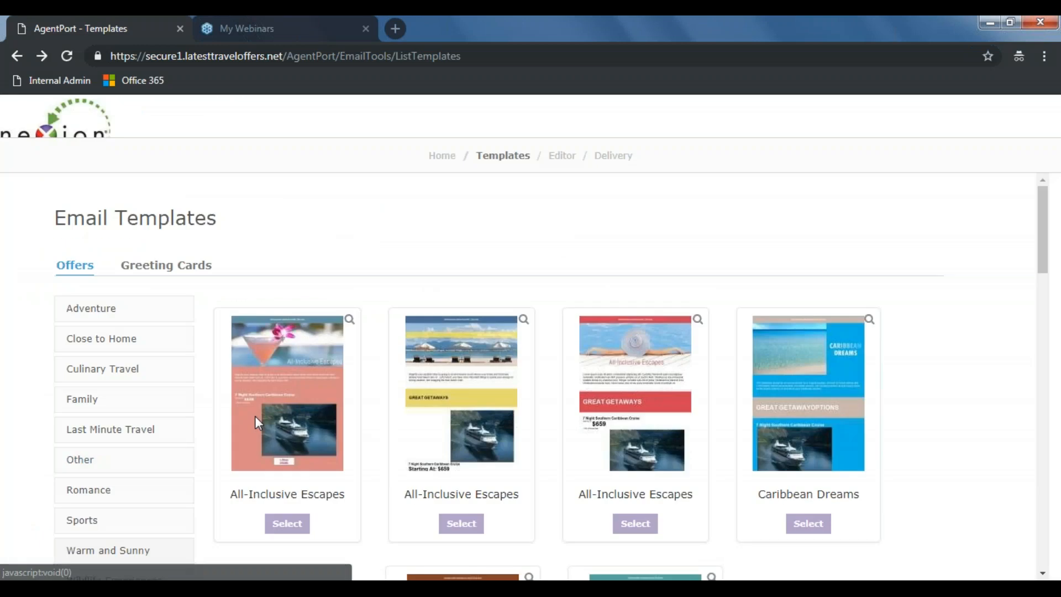
- Go back to the home page's search form and search for cruises with Caribbean as the destination
click(18, 58)
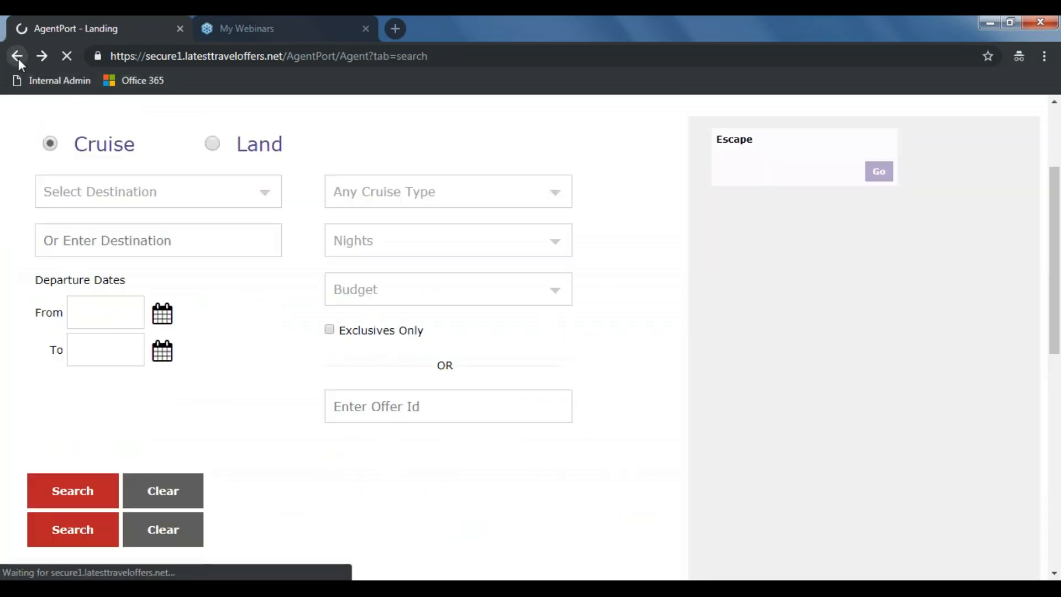
scroll(244, 375, down, 1)
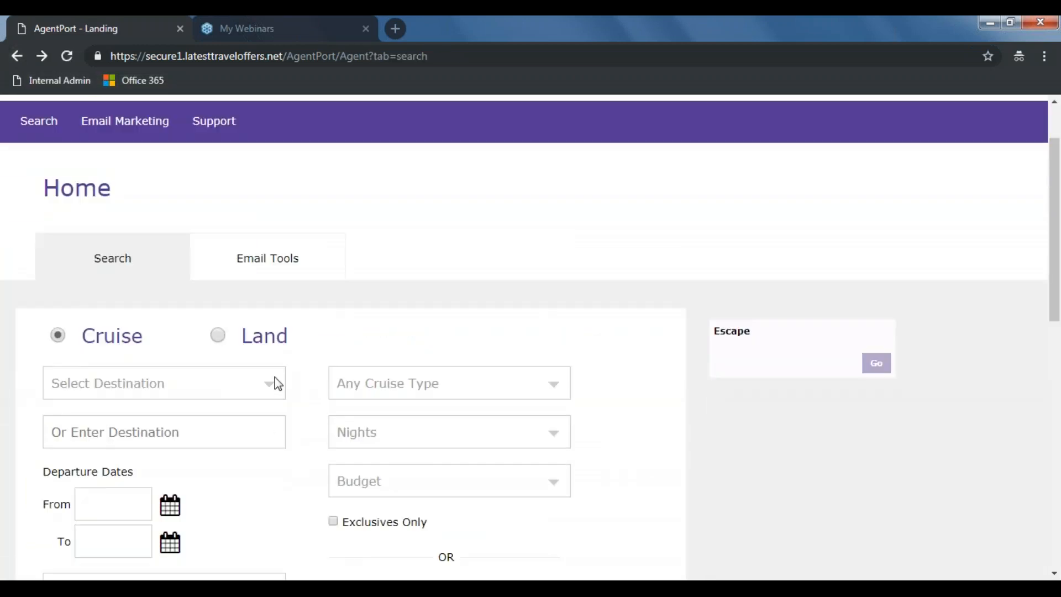
click(264, 383)
click(199, 262)
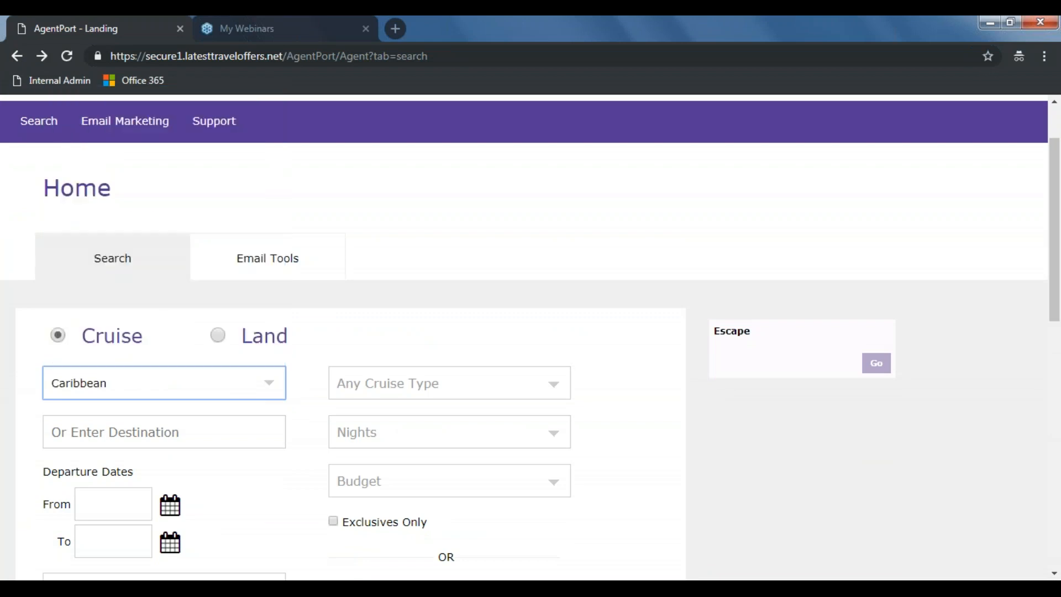
scroll(349, 293, down, 3)
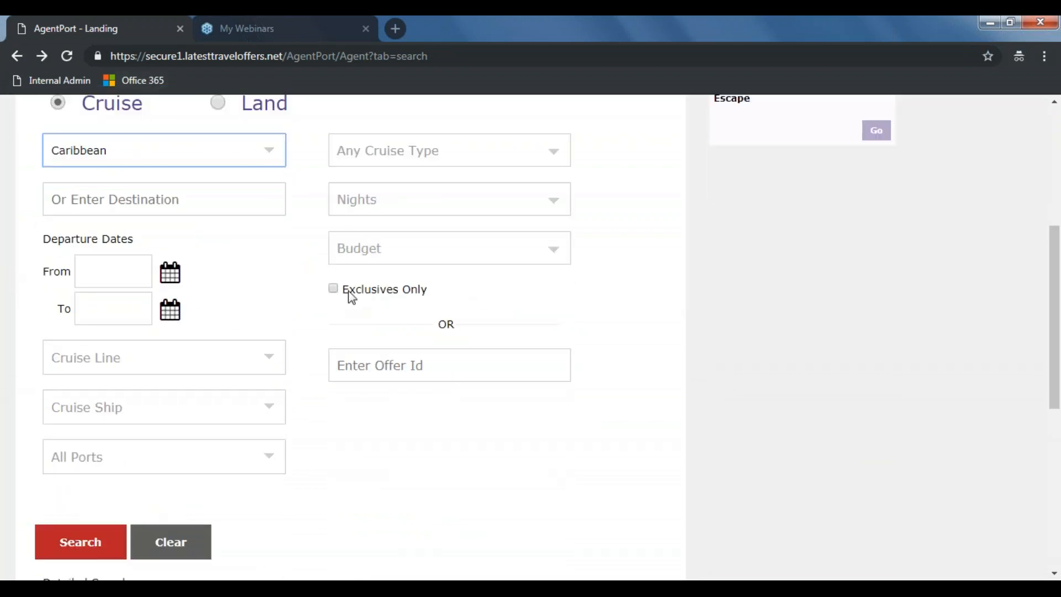
click(87, 539)
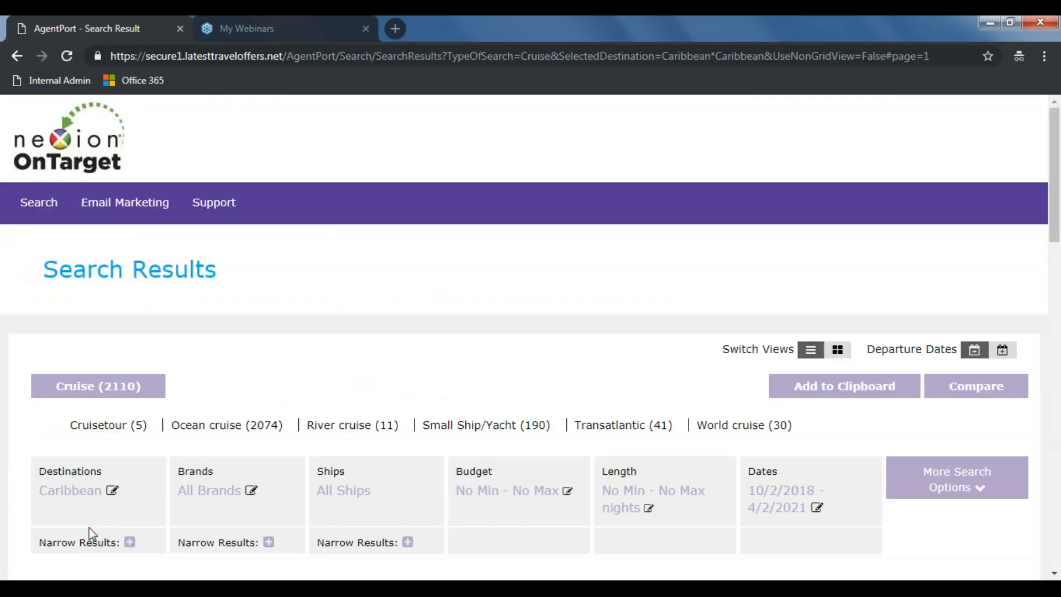
scroll(273, 457, down, 3)
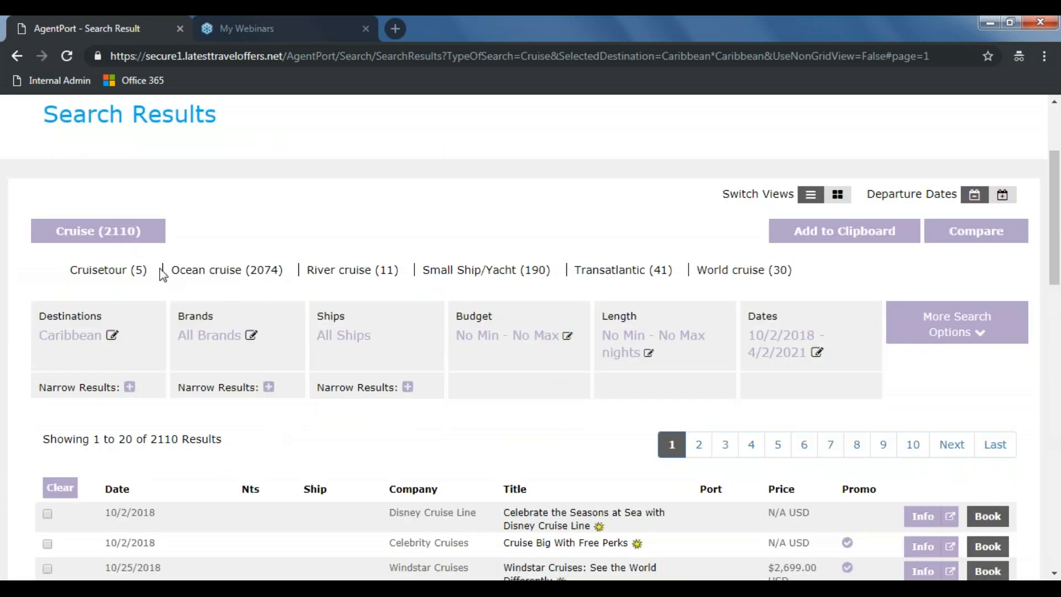
- Look through the Caribbean cruise results and open the information for the 7-Day Western Caribbean from Miami on Norwegian Getaway
scroll(164, 278, down, 1)
scroll(164, 277, down, 7)
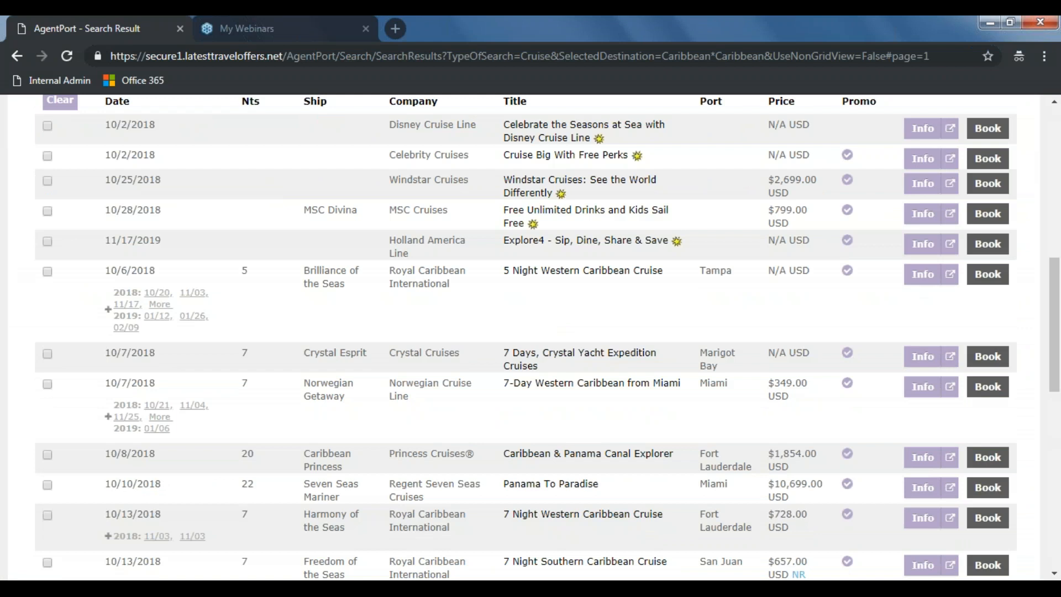
scroll(525, 337, down, 3)
scroll(525, 337, up, 8)
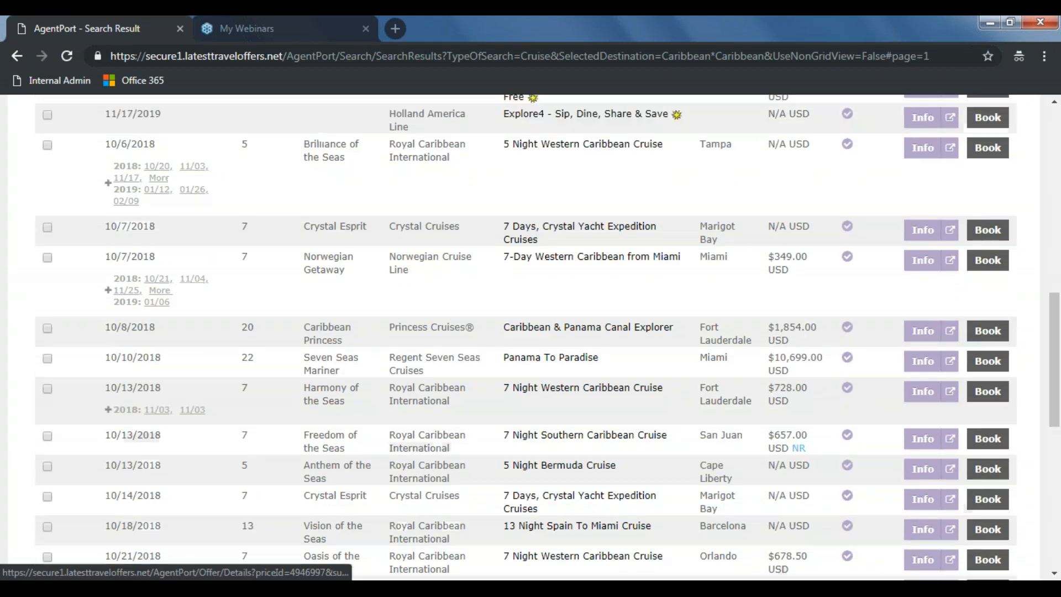
scroll(160, 288, up, 2)
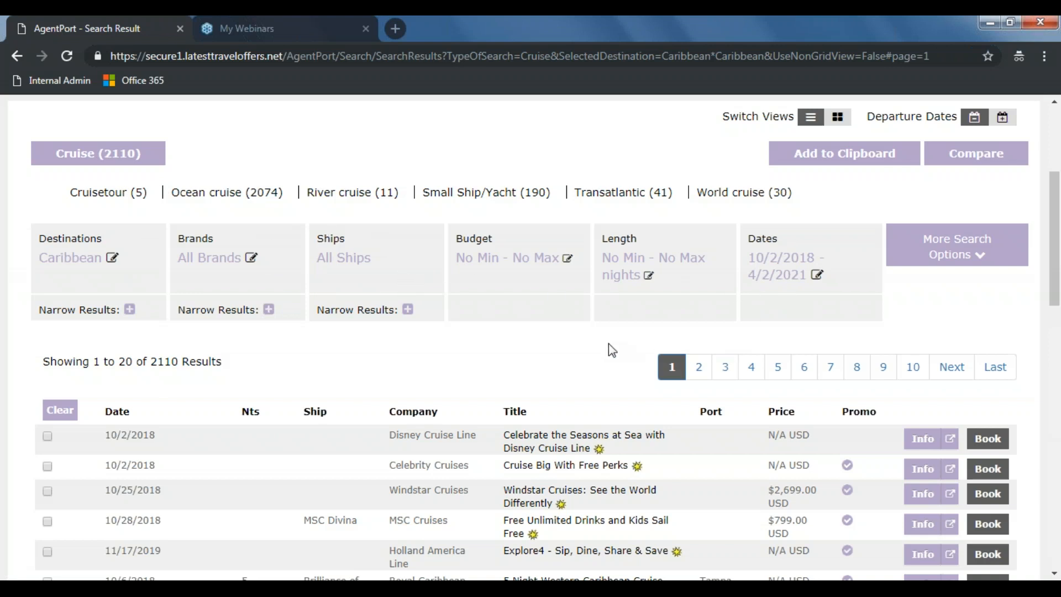
scroll(608, 354, down, 3)
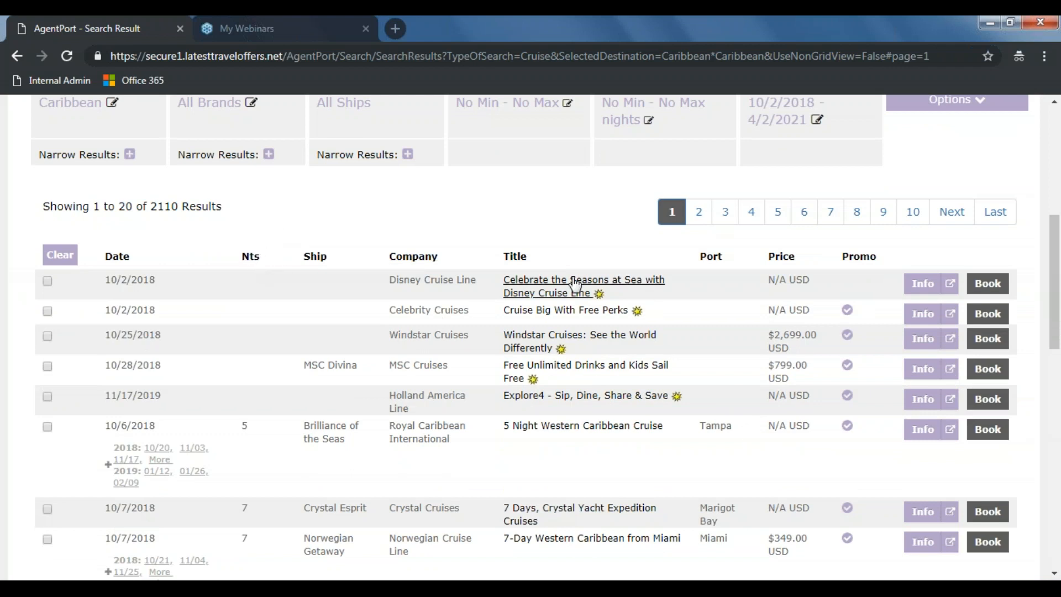
scroll(553, 376, down, 1)
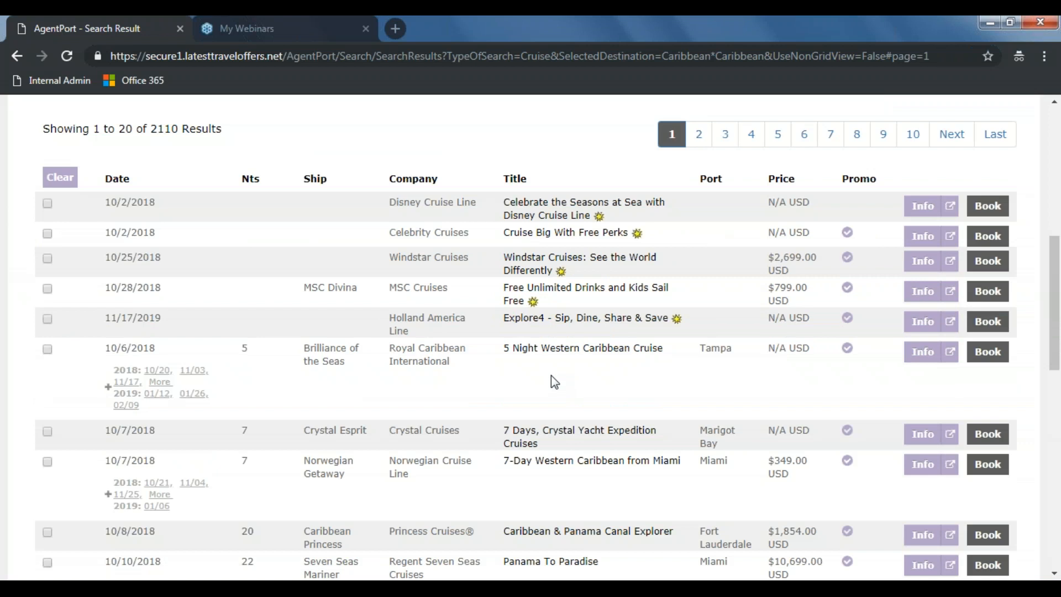
scroll(552, 376, down, 1)
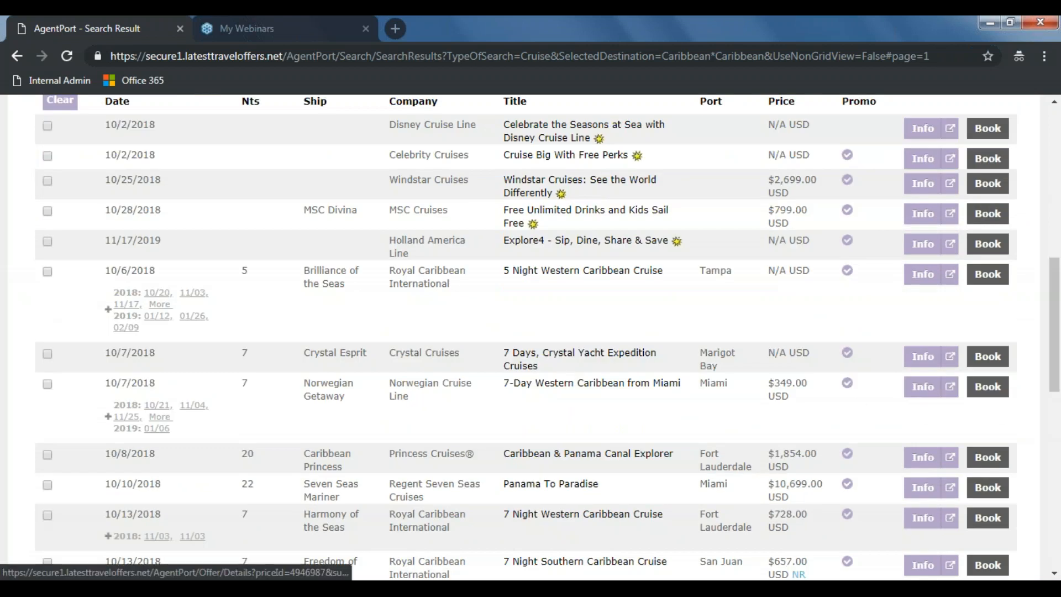
click(925, 390)
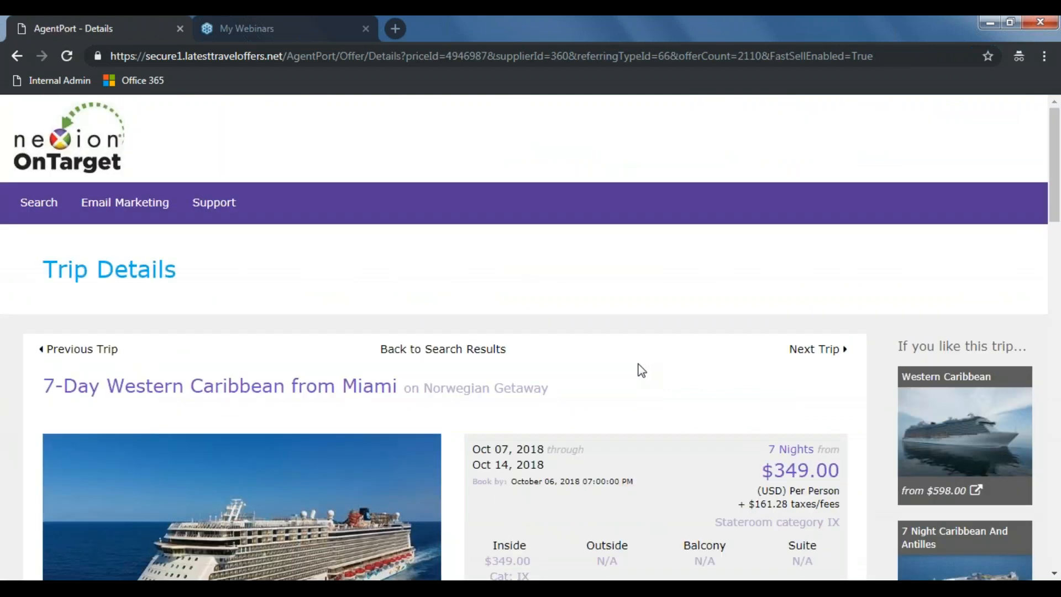
- Review the trip's departure dates, cabin prices, route map and itinerary
scroll(641, 371, down, 5)
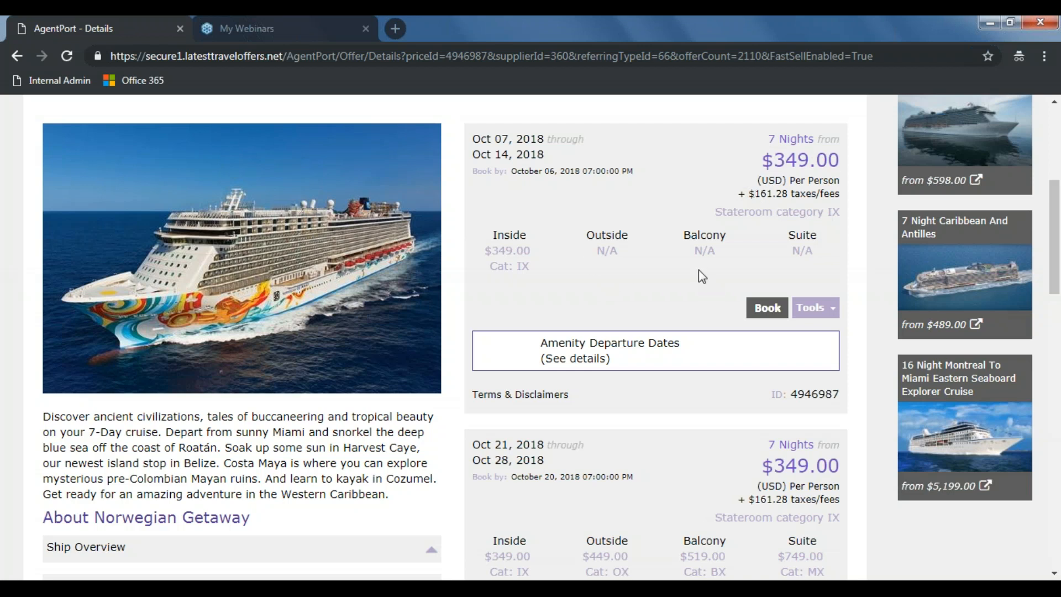
scroll(699, 269, down, 1)
scroll(614, 350, down, 10)
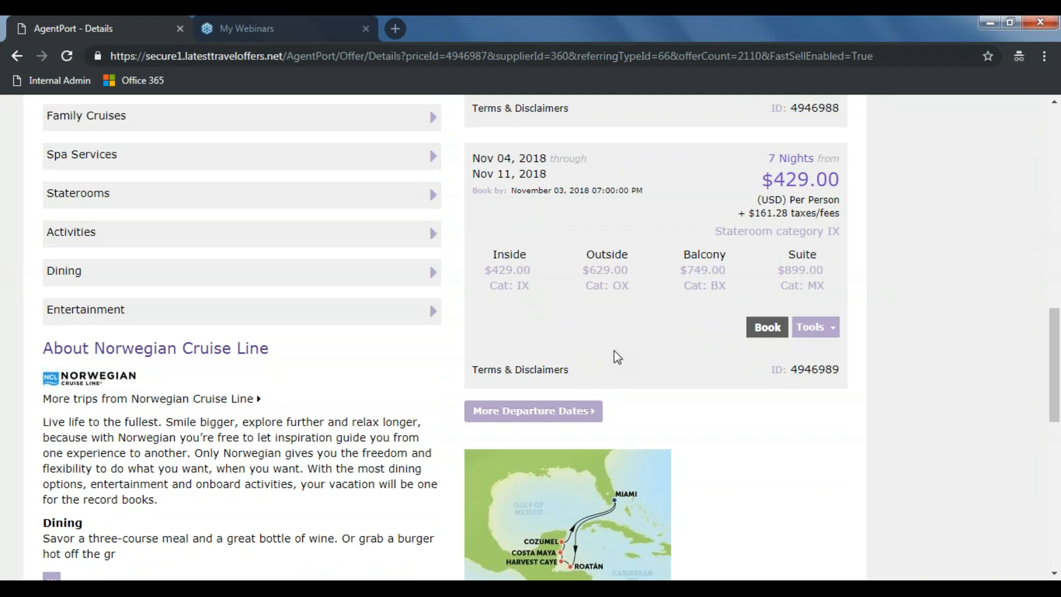
scroll(615, 350, down, 3)
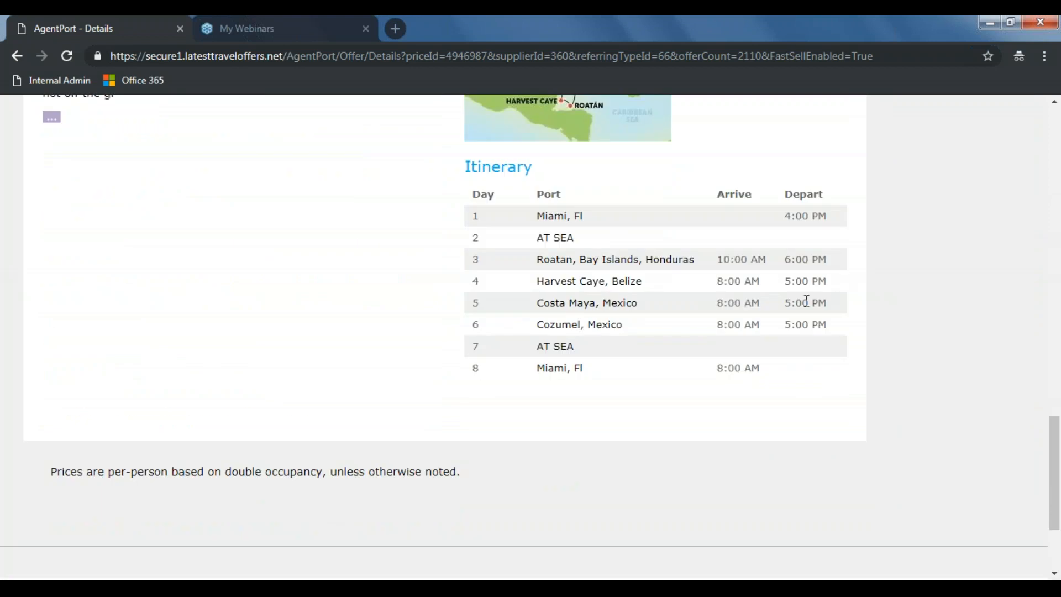
scroll(807, 301, up, 4)
scroll(487, 254, up, 6)
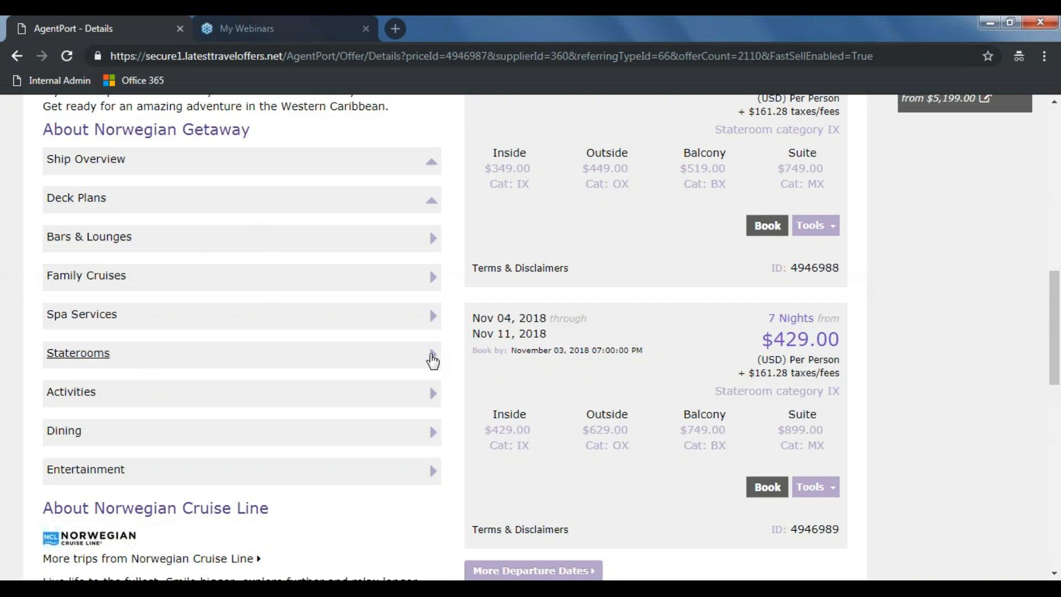
- Read the Staterooms description for Norwegian Getaway and close it
click(432, 354)
scroll(517, 332, down, 2)
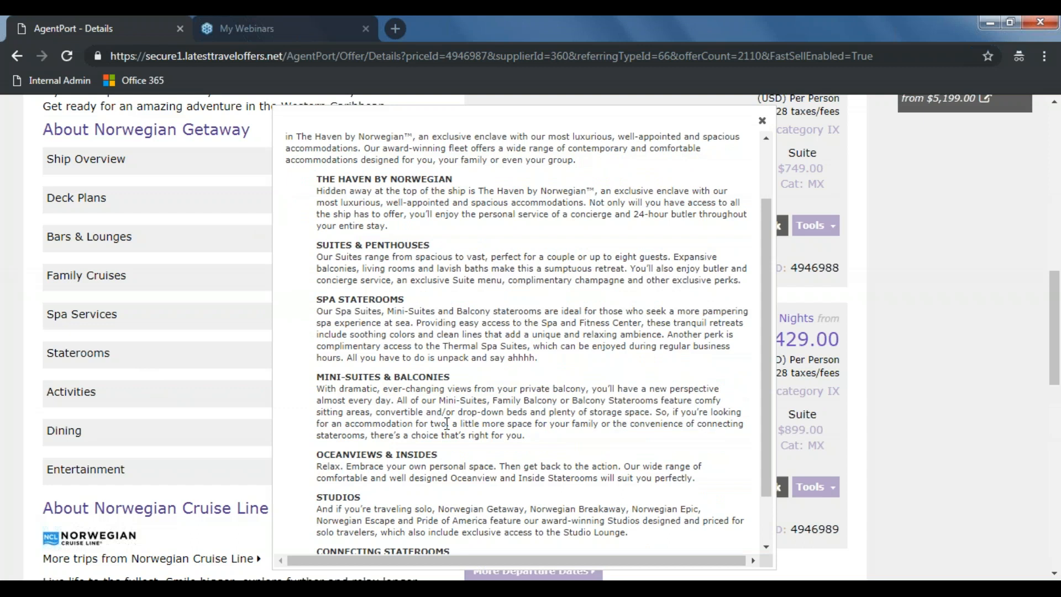
scroll(516, 332, down, 1)
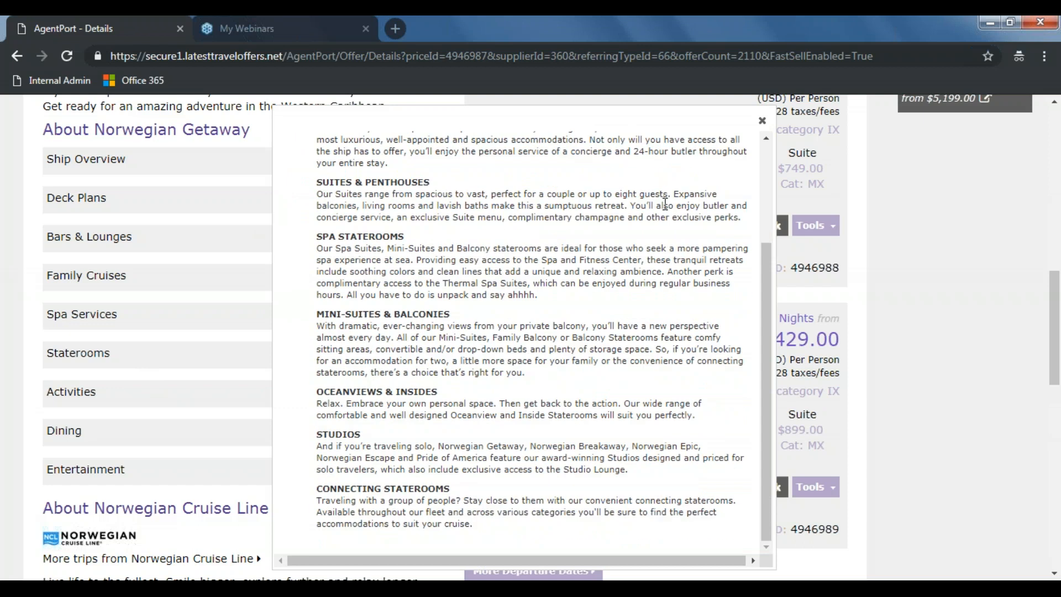
click(762, 121)
- Expand the ship's deck plans, view Deck 11, and collapse the deck plans again
click(354, 199)
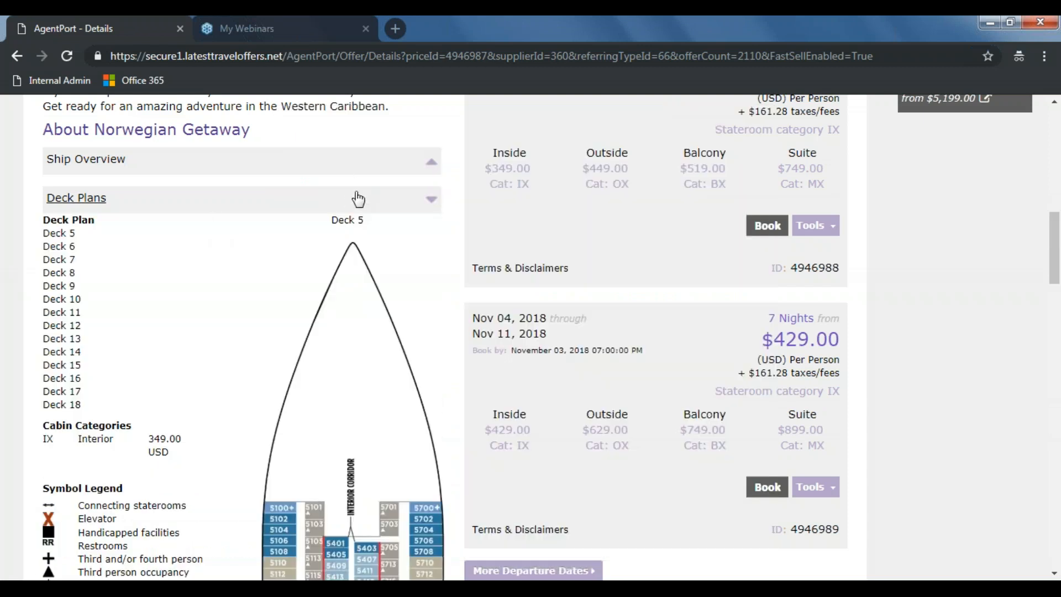
click(78, 313)
scroll(271, 373, down, 8)
scroll(271, 375, down, 5)
scroll(271, 376, up, 15)
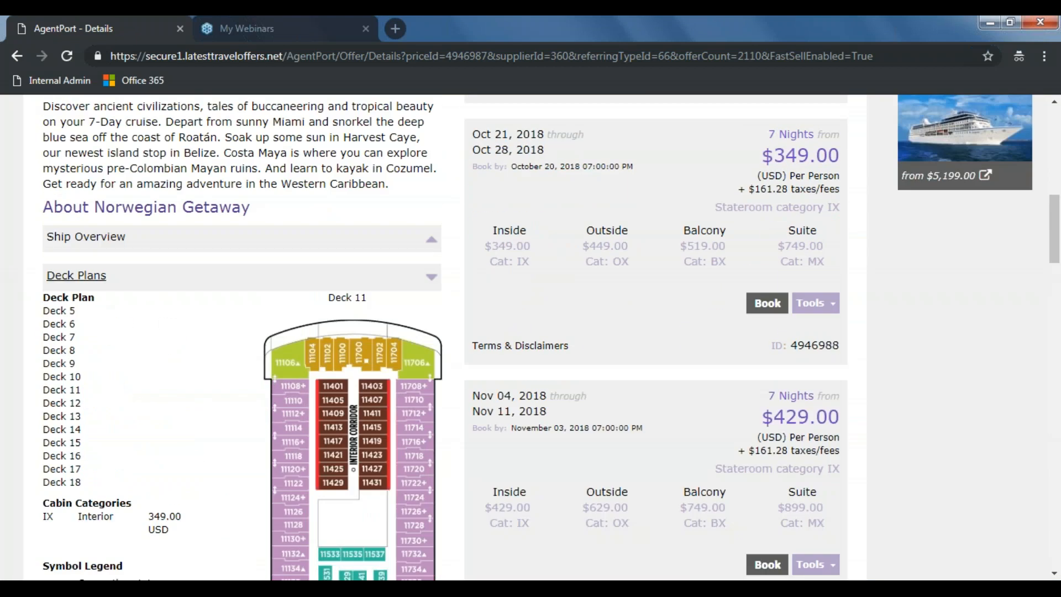
click(89, 276)
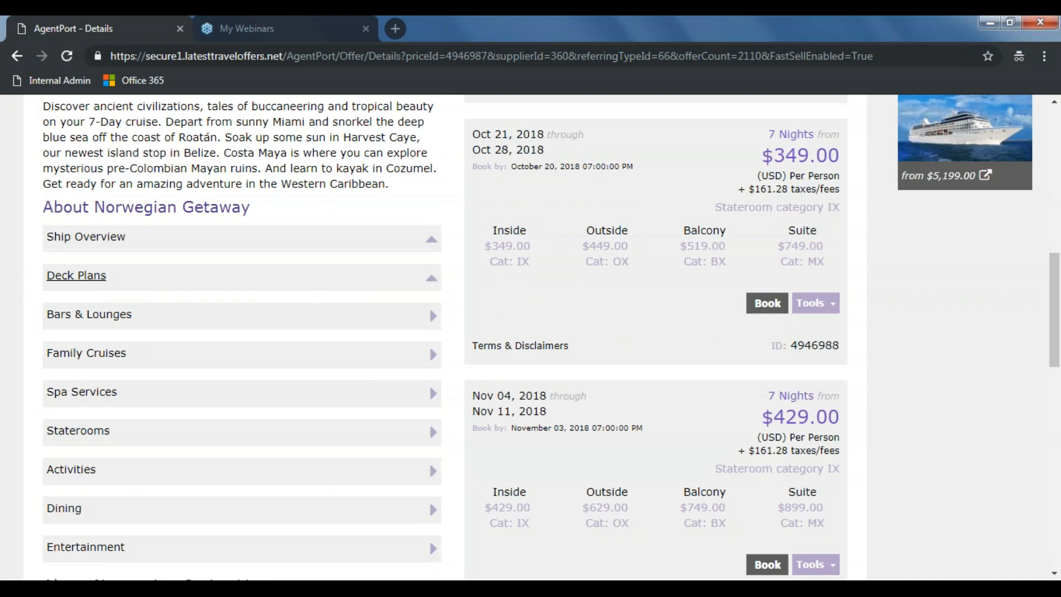
- Skim the whole trip details page once more and return to the Caribbean cruise search results
scroll(177, 274, up, 10)
scroll(187, 283, down, 20)
scroll(188, 287, down, 3)
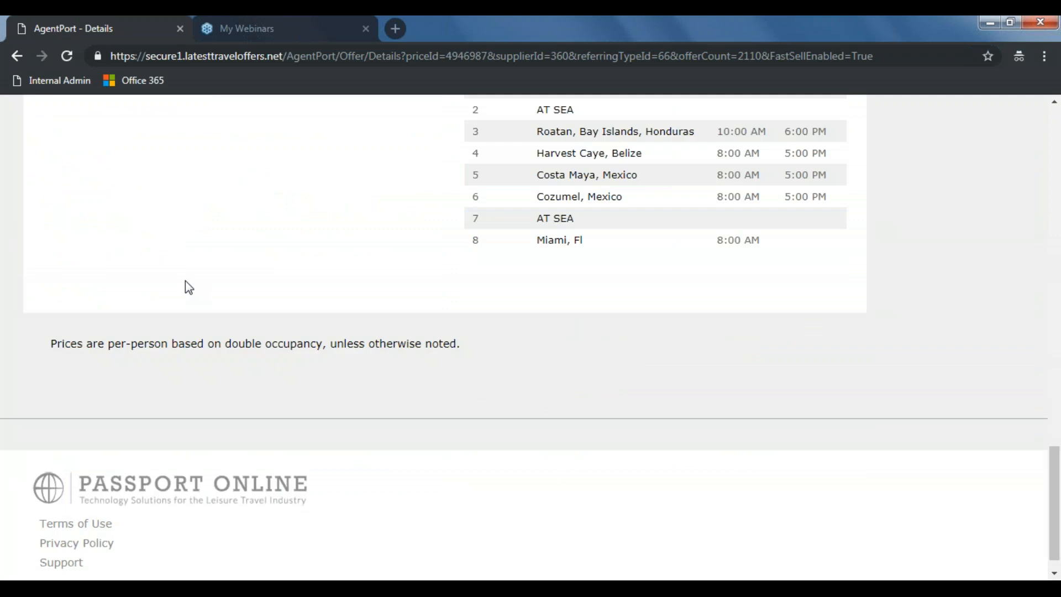
scroll(188, 286, up, 10)
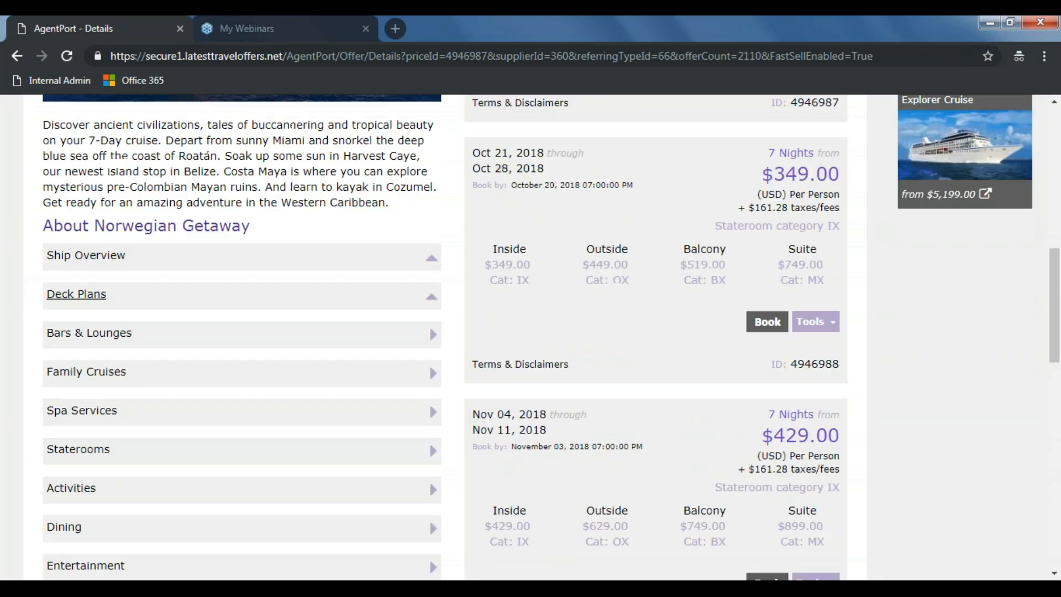
scroll(138, 278, up, 15)
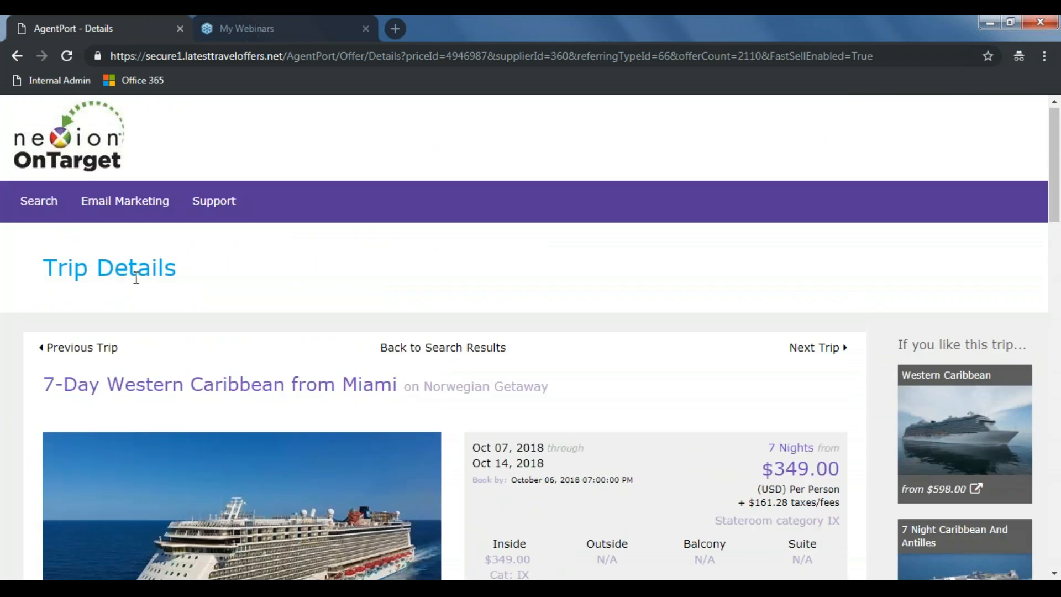
click(18, 55)
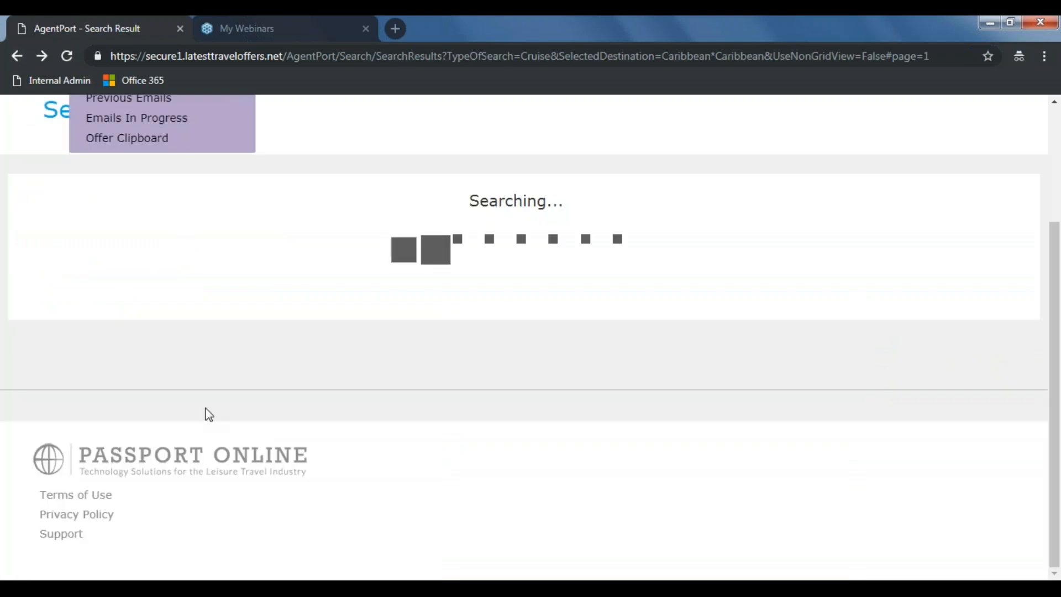
- Add the Caribbean & Panama Canal Explorer, Panama To Paradise and 5 Night Bermuda Cruise offers to the clipboard
scroll(232, 403, down, 4)
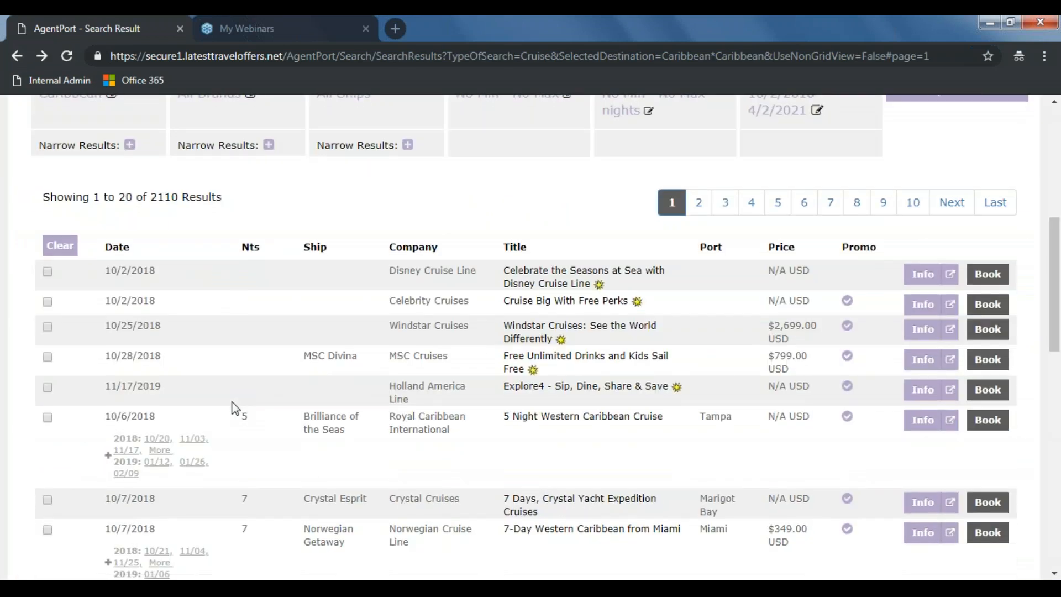
scroll(232, 408, down, 4)
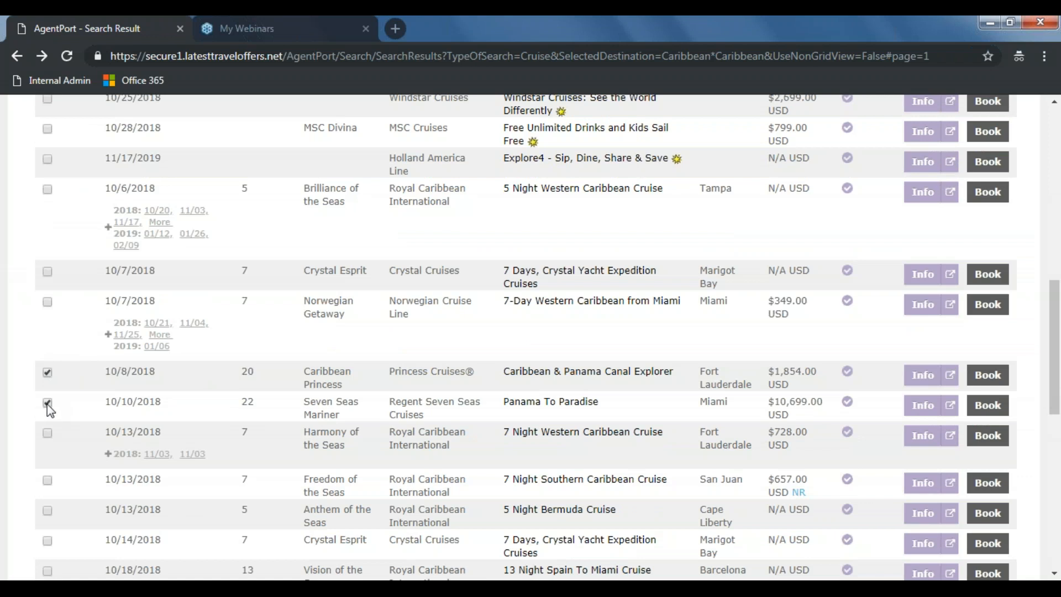
scroll(48, 404, down, 1)
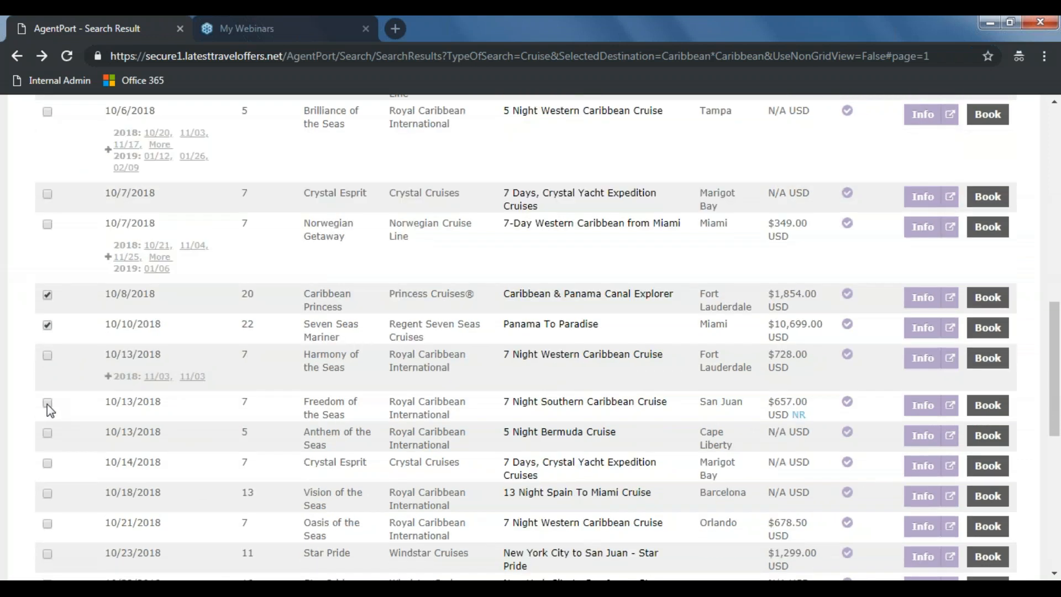
click(47, 432)
scroll(287, 375, up, 4)
scroll(333, 386, up, 4)
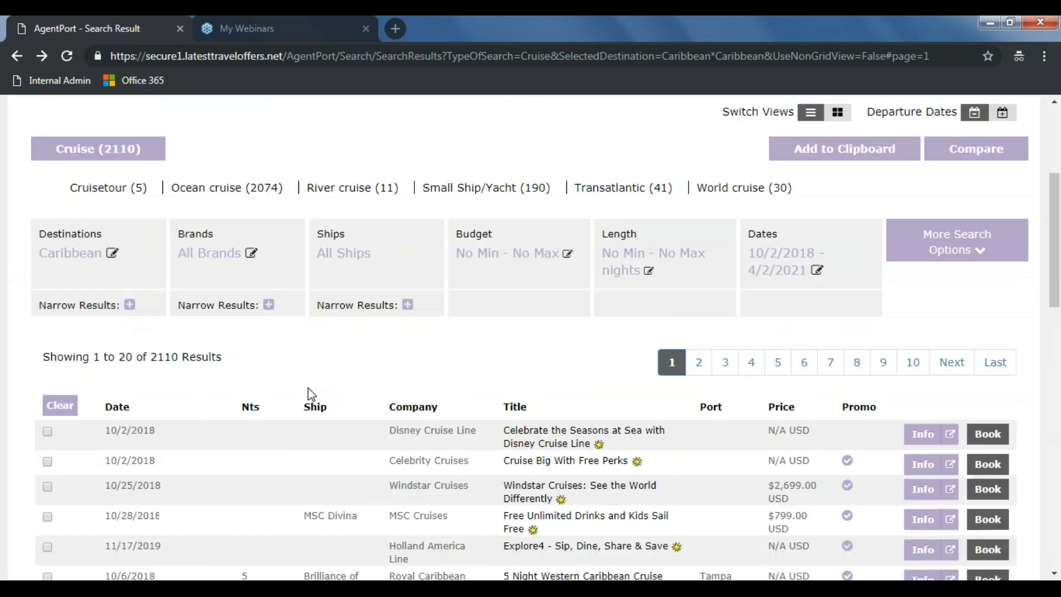
click(869, 162)
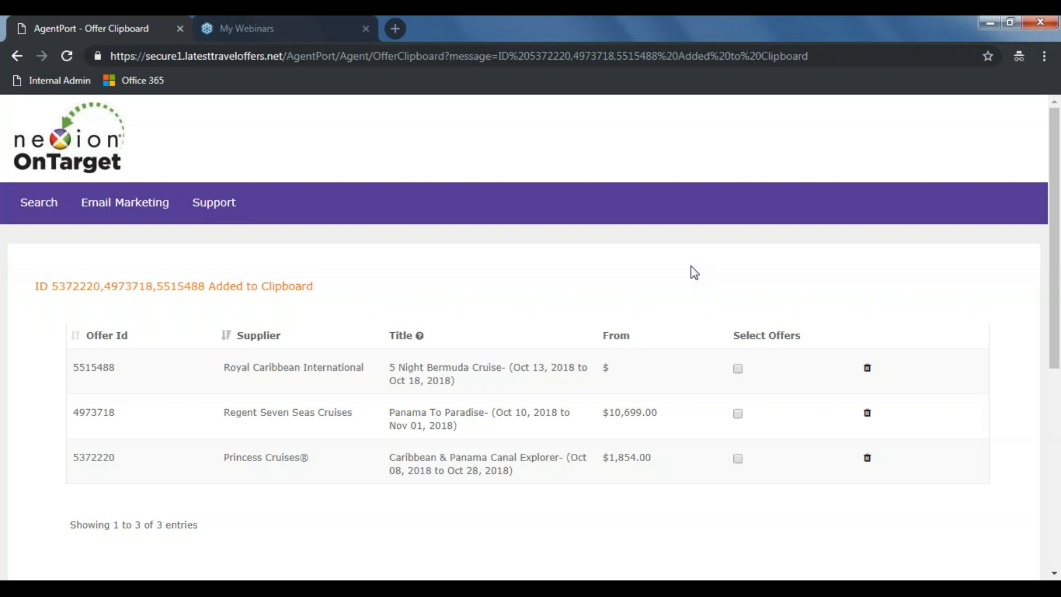
- Select the Panama To Paradise and Caribbean & Panama Canal Explorer offers on the clipboard, leaving the 5 Night Bermuda Cruise unselected
click(738, 369)
click(738, 413)
click(738, 460)
mouse_move(36, 208)
click(737, 369)
scroll(701, 436, down, 1)
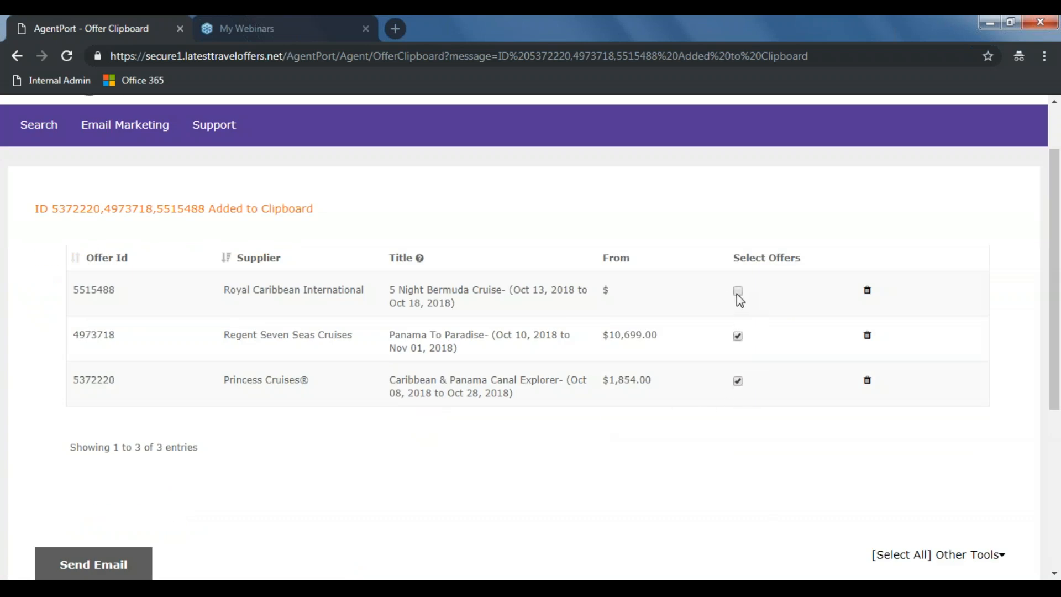
scroll(442, 414, down, 2)
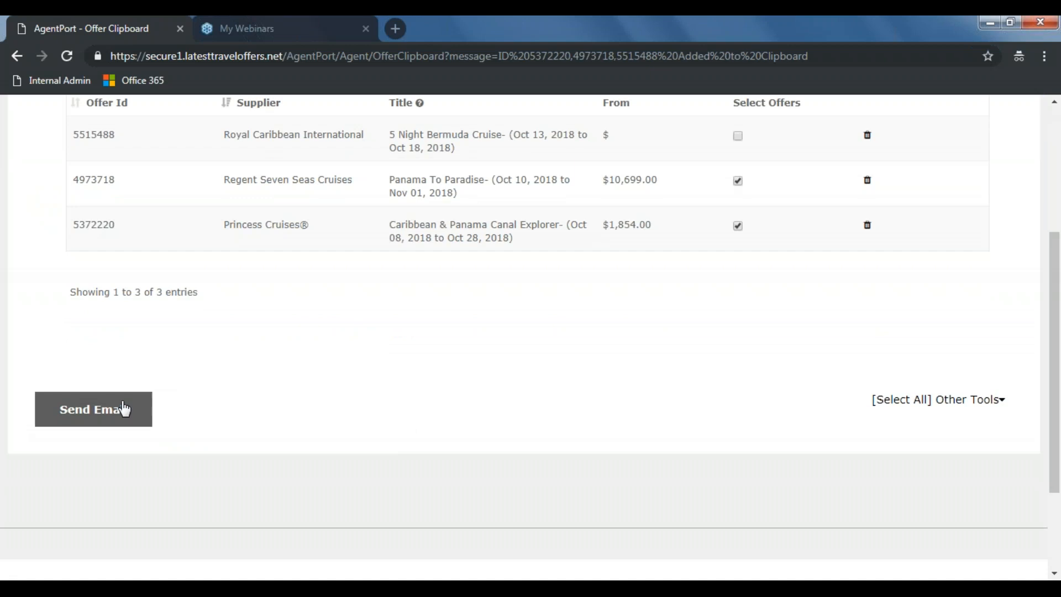
- Send the two selected clipboard offers to a new email and open the email template list
click(91, 409)
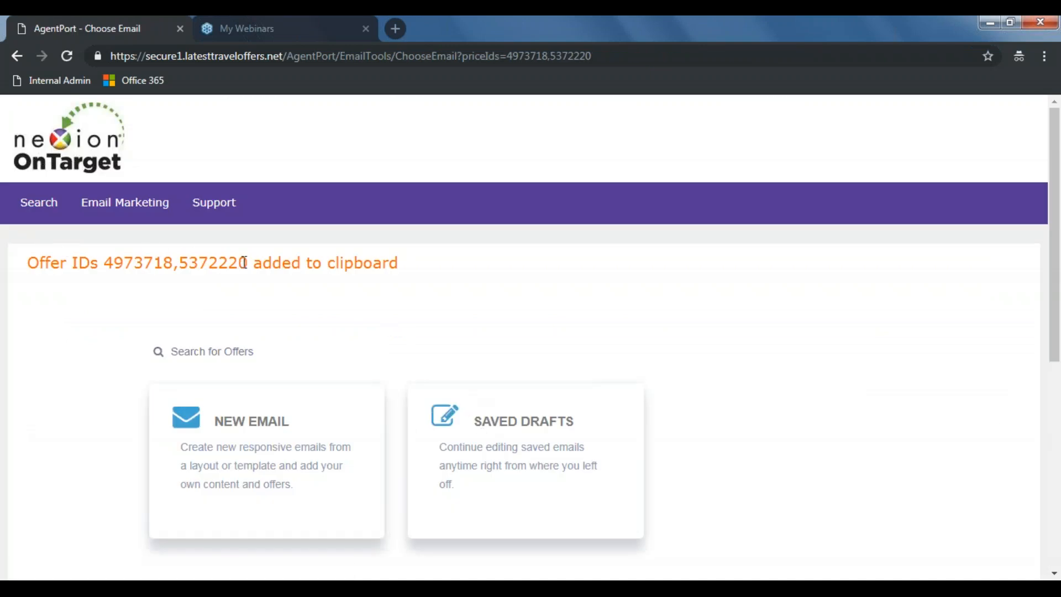
scroll(284, 283, down, 2)
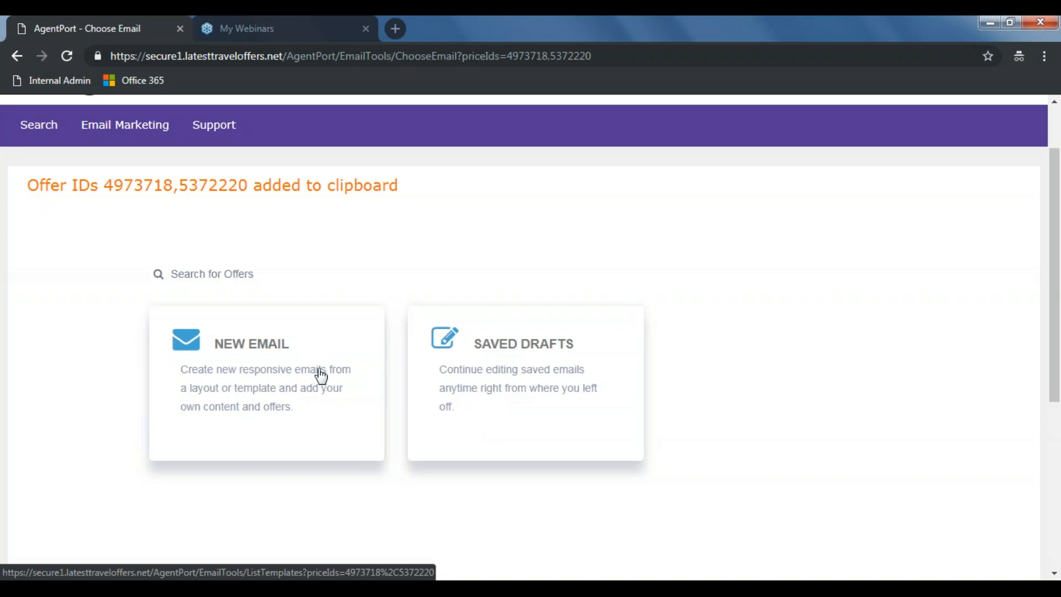
click(267, 373)
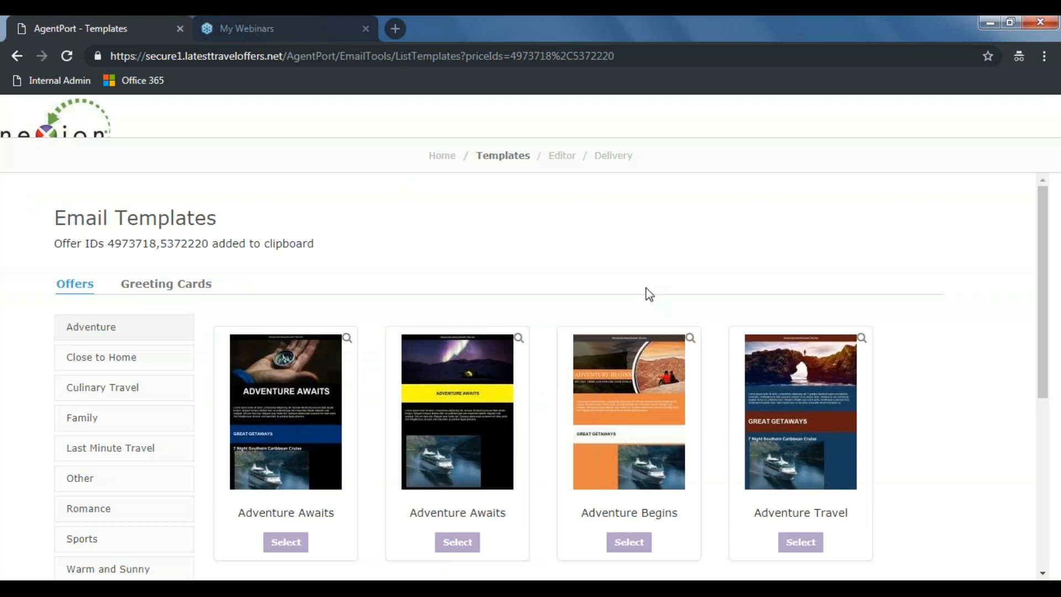
- Browse the Adventure, Last Minute Travel and Warm and Sunny offer templates for the new email
scroll(633, 285, down, 3)
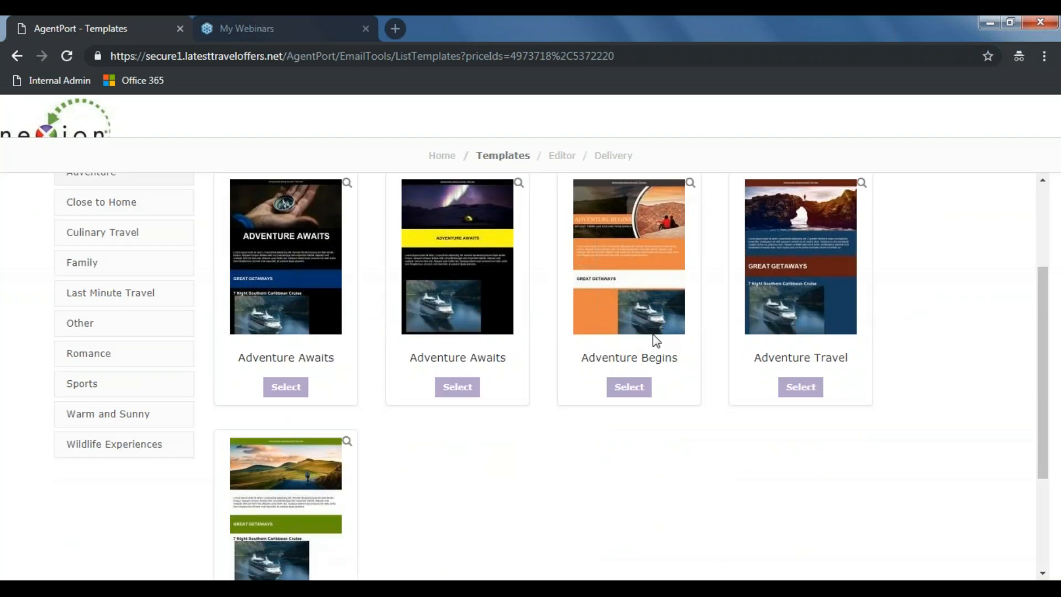
scroll(623, 471, up, 2)
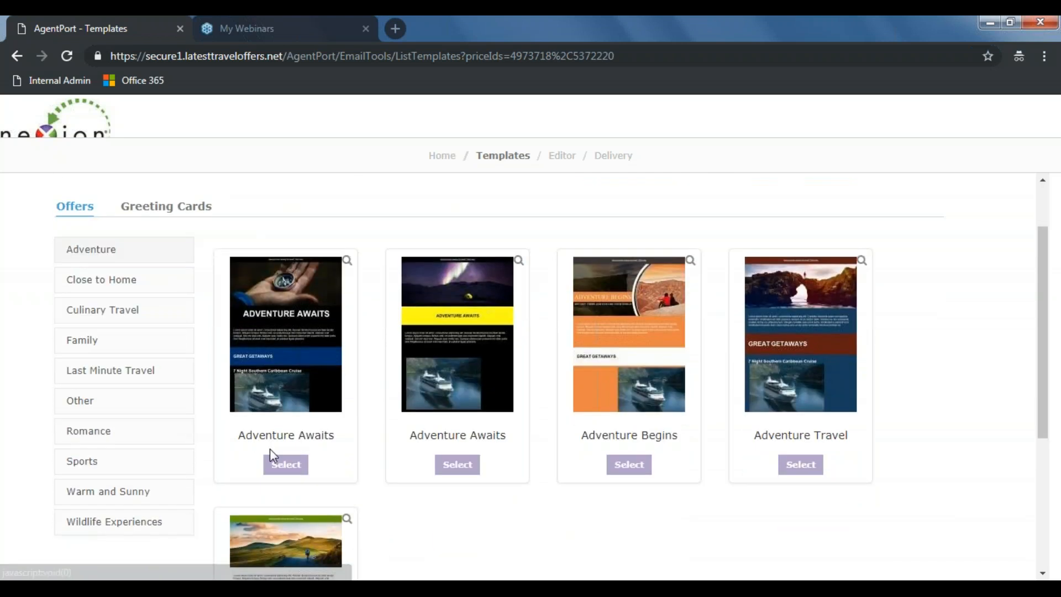
click(161, 380)
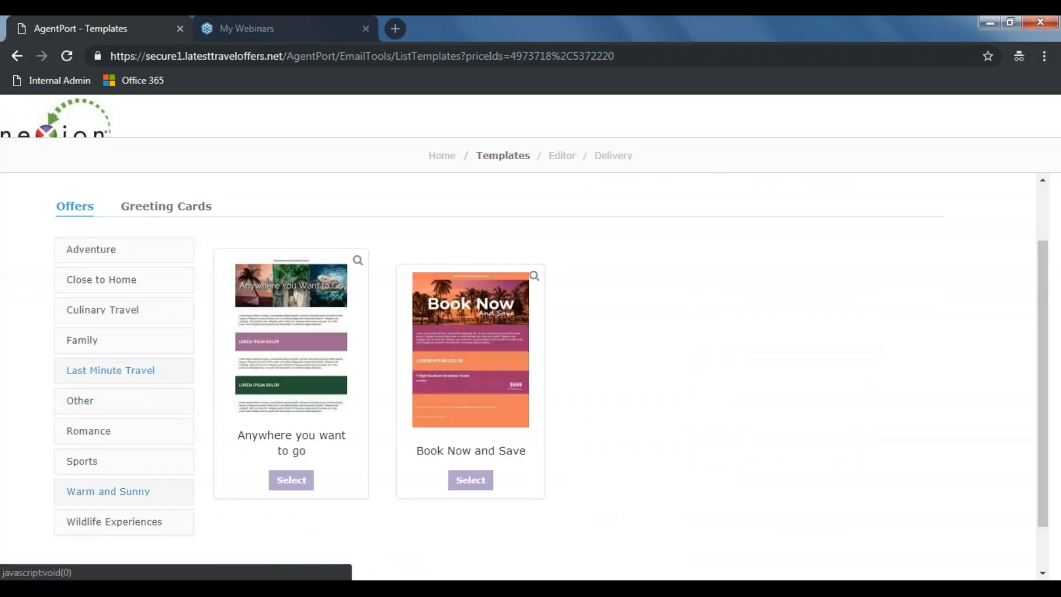
click(145, 497)
scroll(319, 434, down, 1)
scroll(363, 456, down, 6)
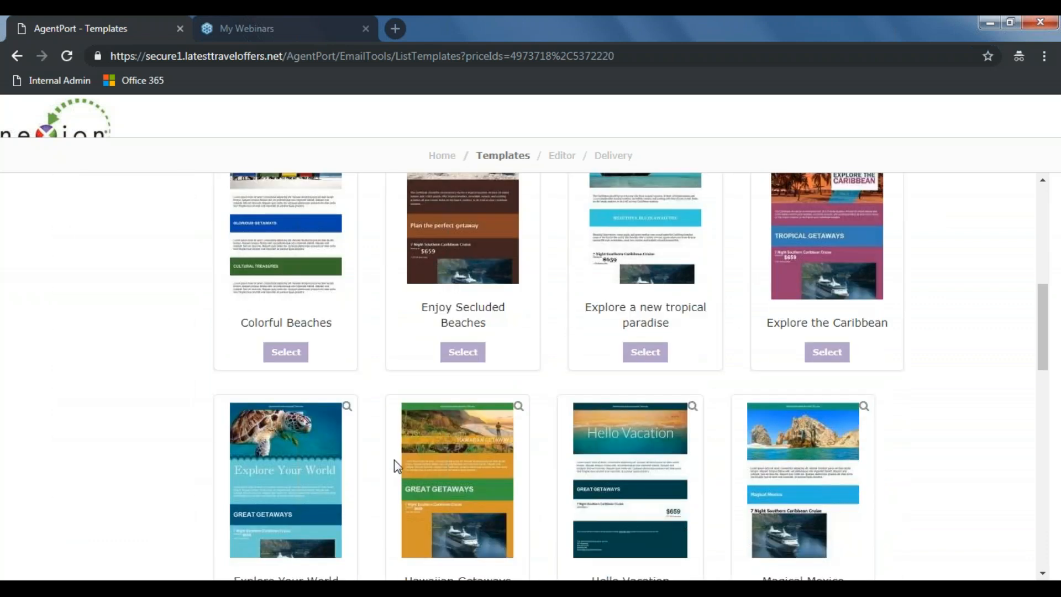
scroll(393, 459, down, 3)
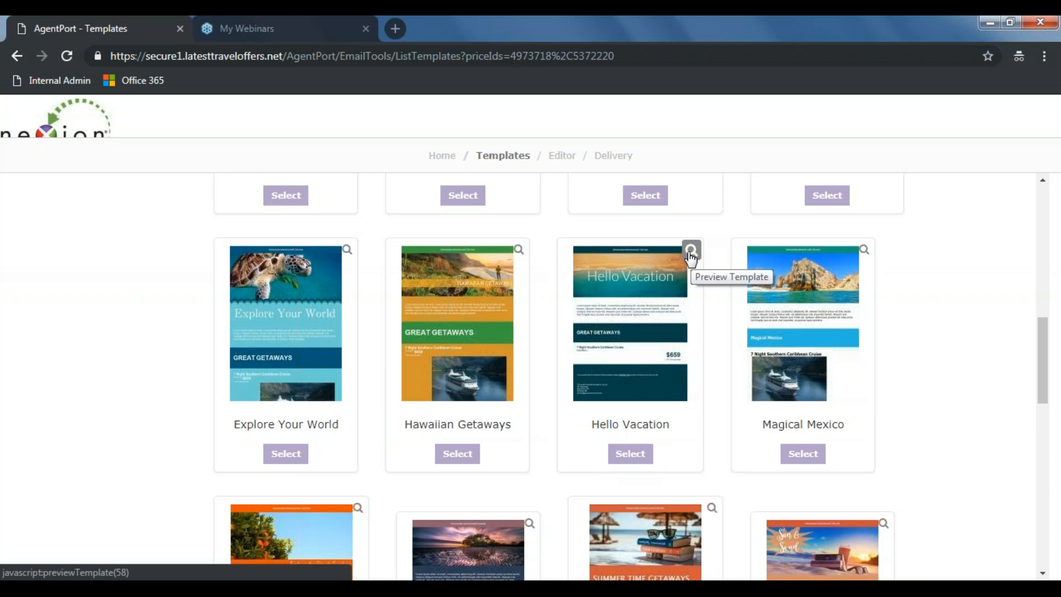
- Start the email from the Hello Vacation template and look through its browser link, image, text and offer blocks
click(630, 459)
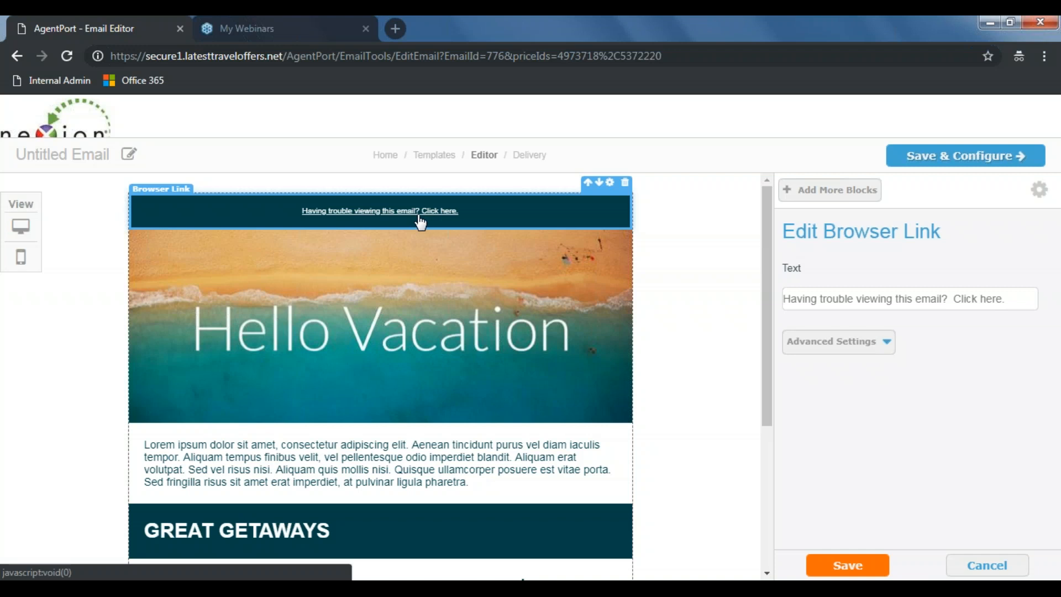
click(588, 269)
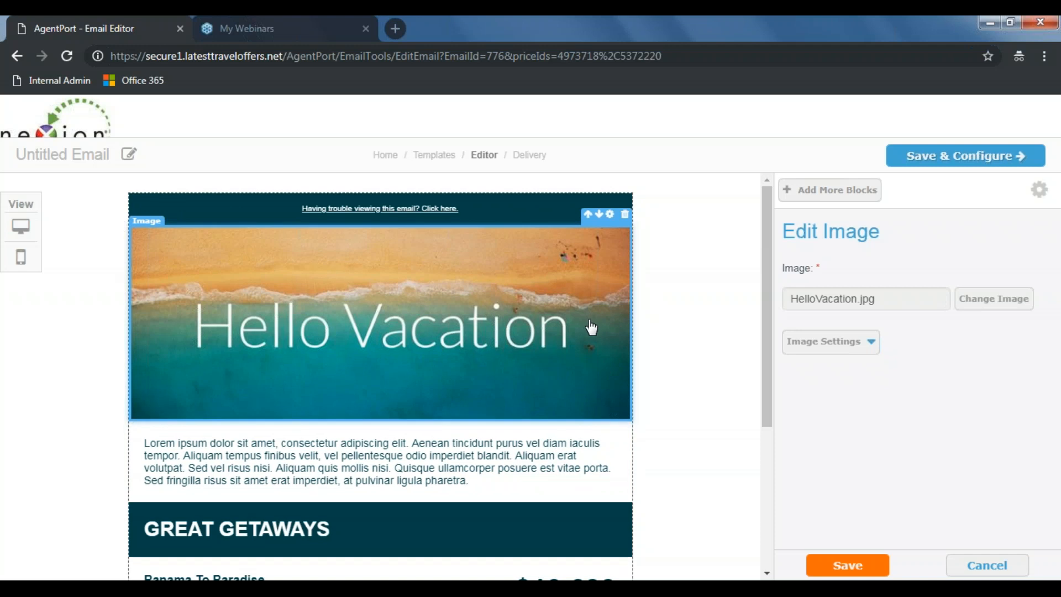
scroll(586, 324, down, 3)
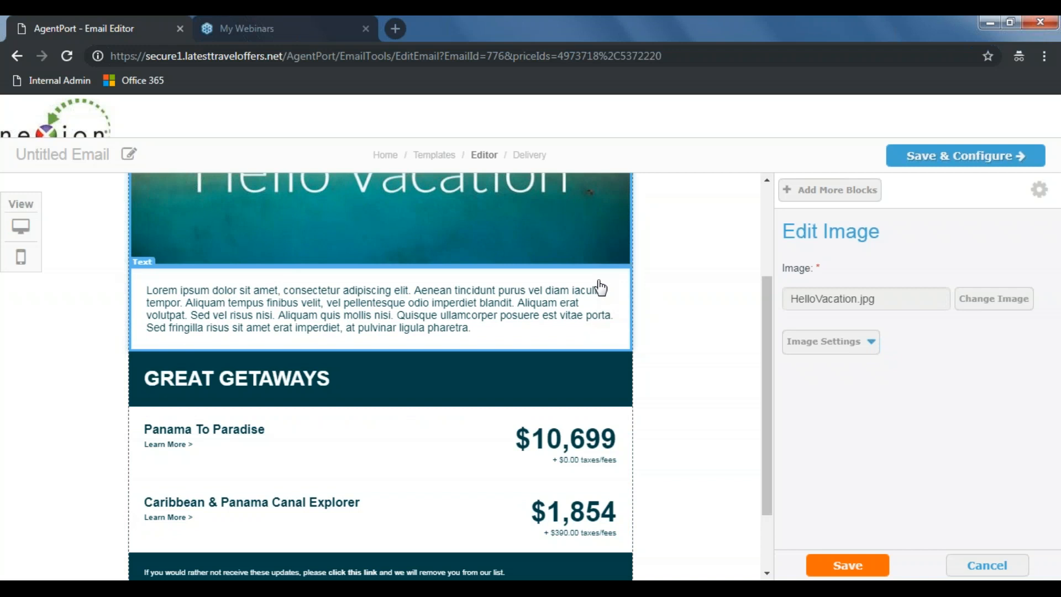
click(549, 326)
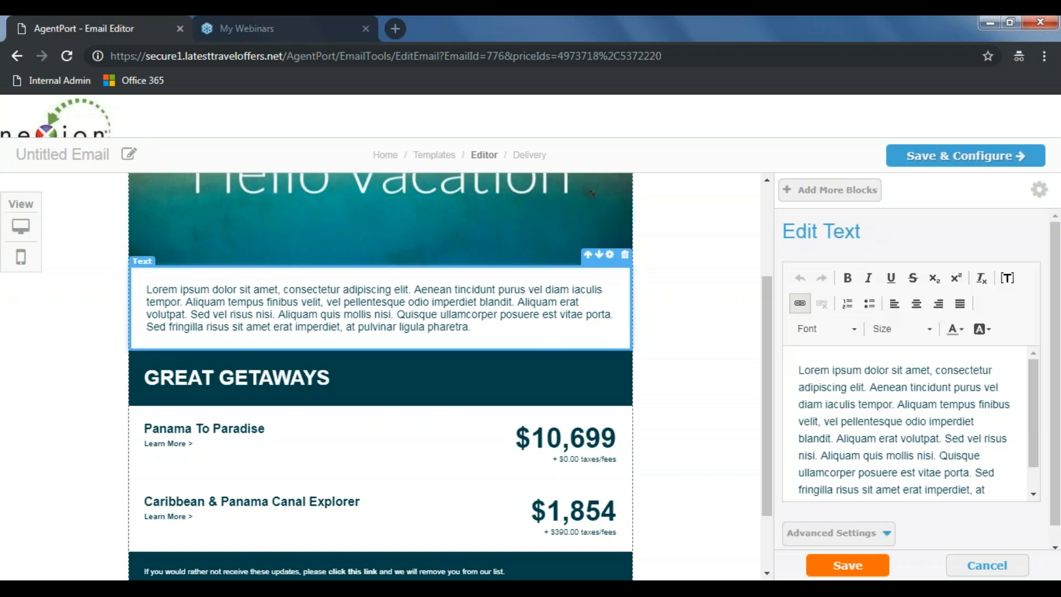
click(542, 387)
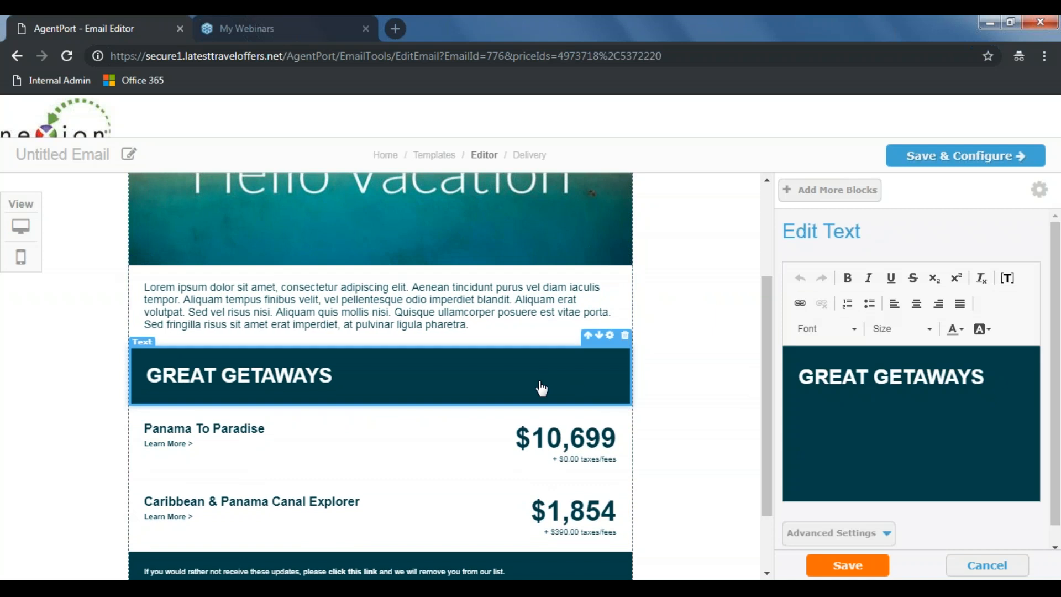
scroll(530, 391, down, 1)
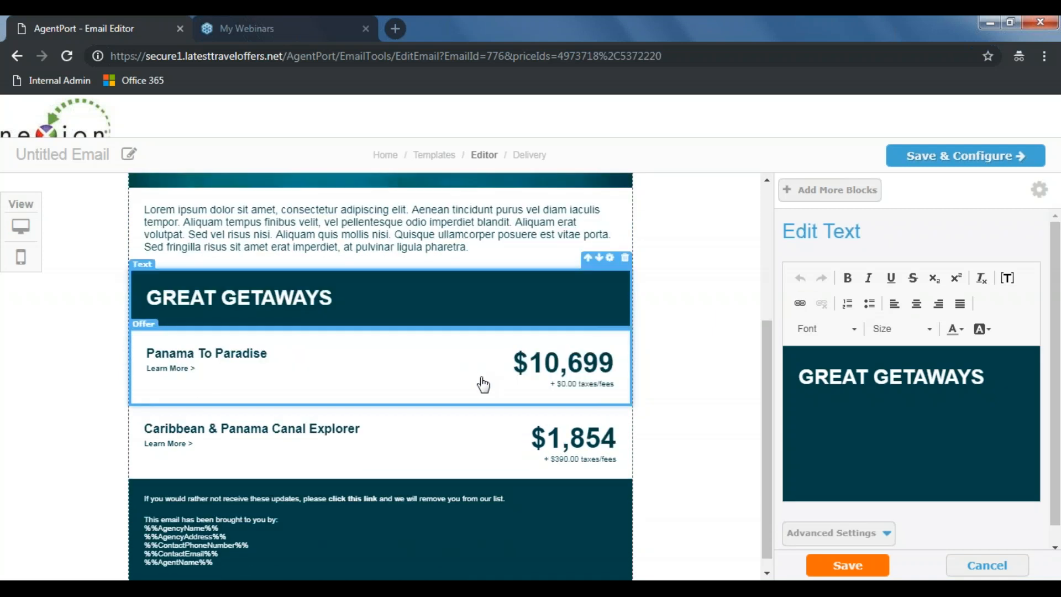
click(475, 441)
click(473, 390)
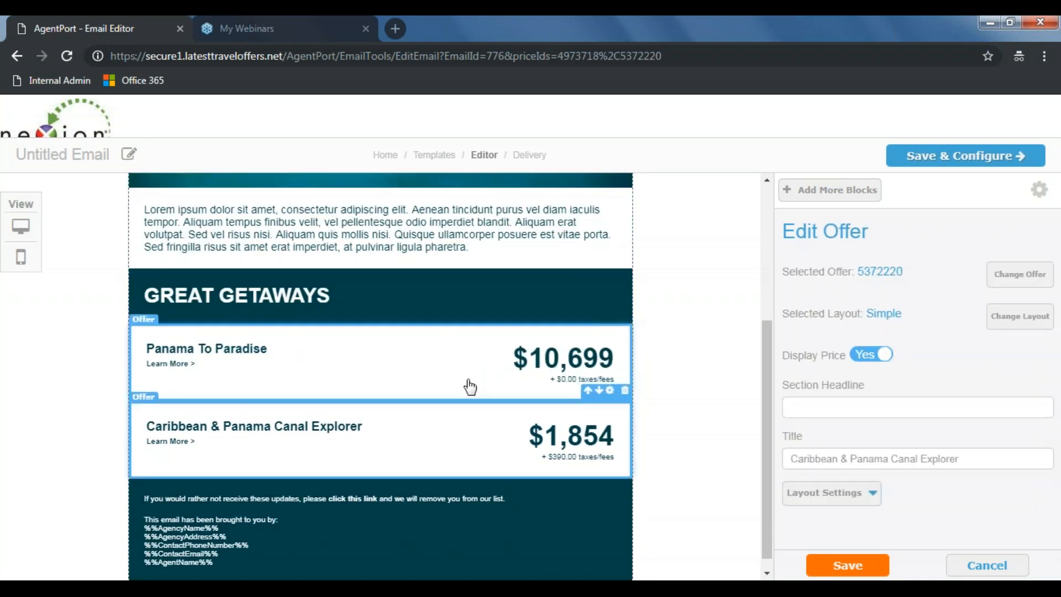
scroll(473, 390, up, 4)
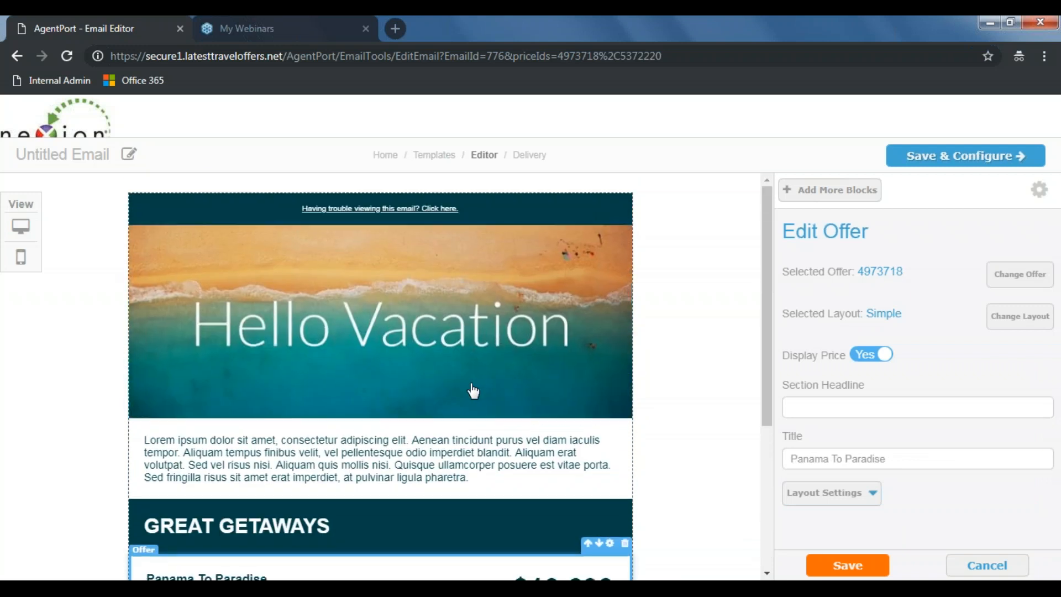
- Open the image library for the Hello Vacation header image and browse page 6 of the Global images
click(514, 342)
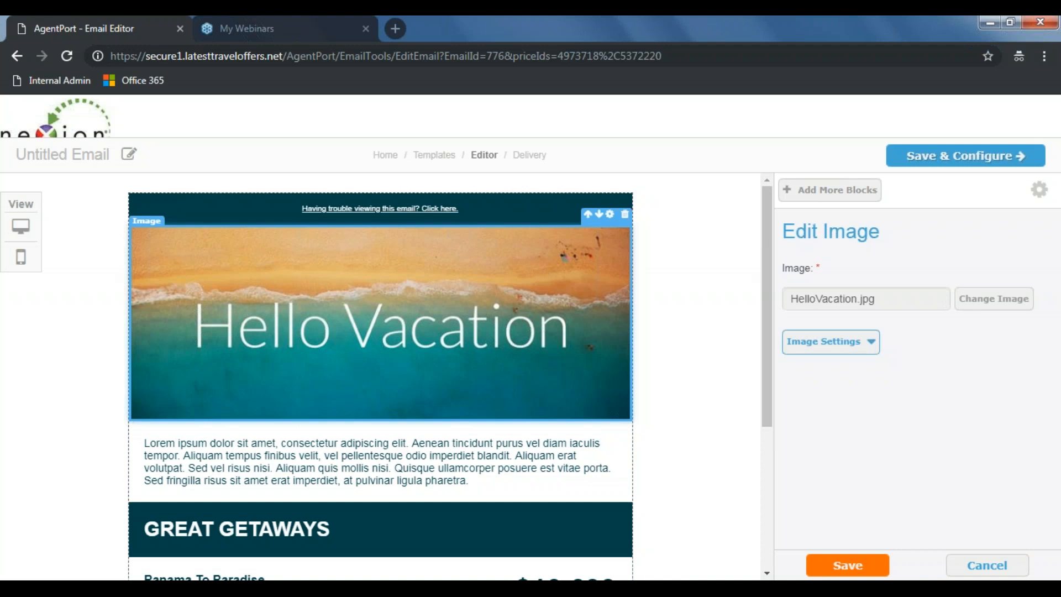
click(992, 311)
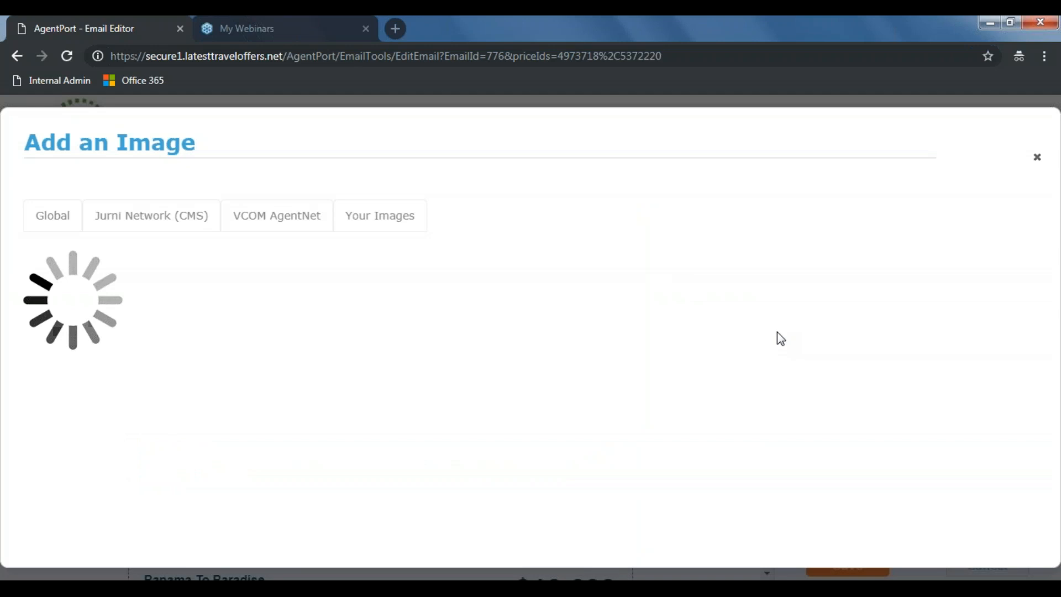
scroll(777, 332, down, 5)
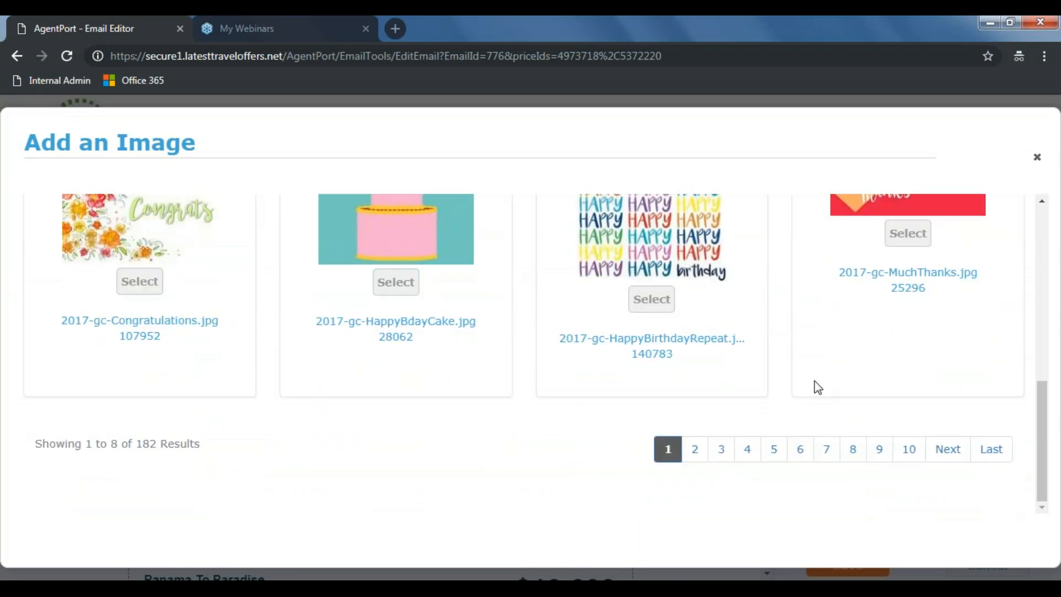
click(799, 452)
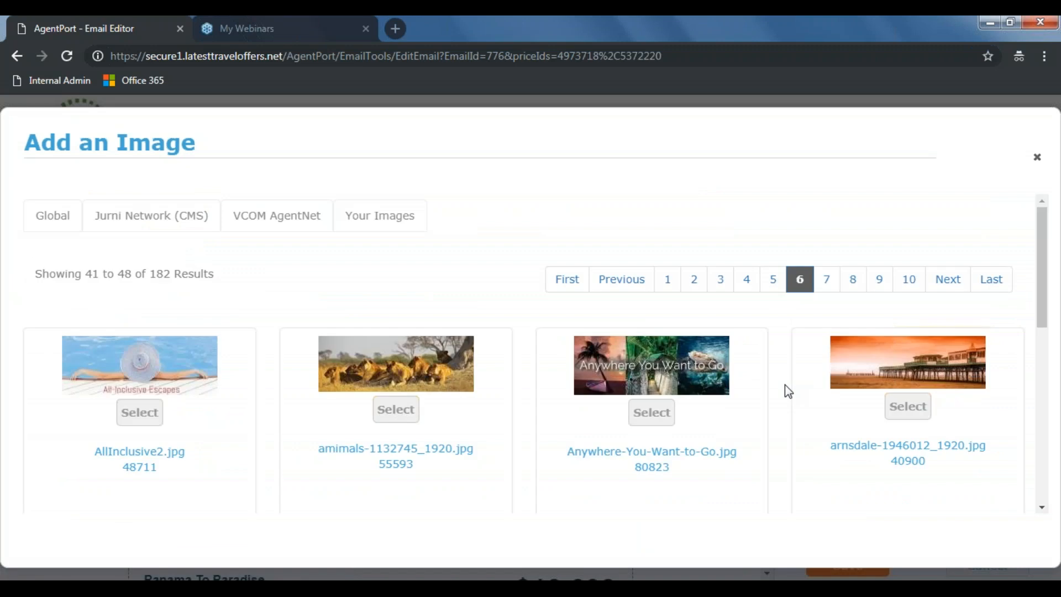
scroll(787, 387, down, 2)
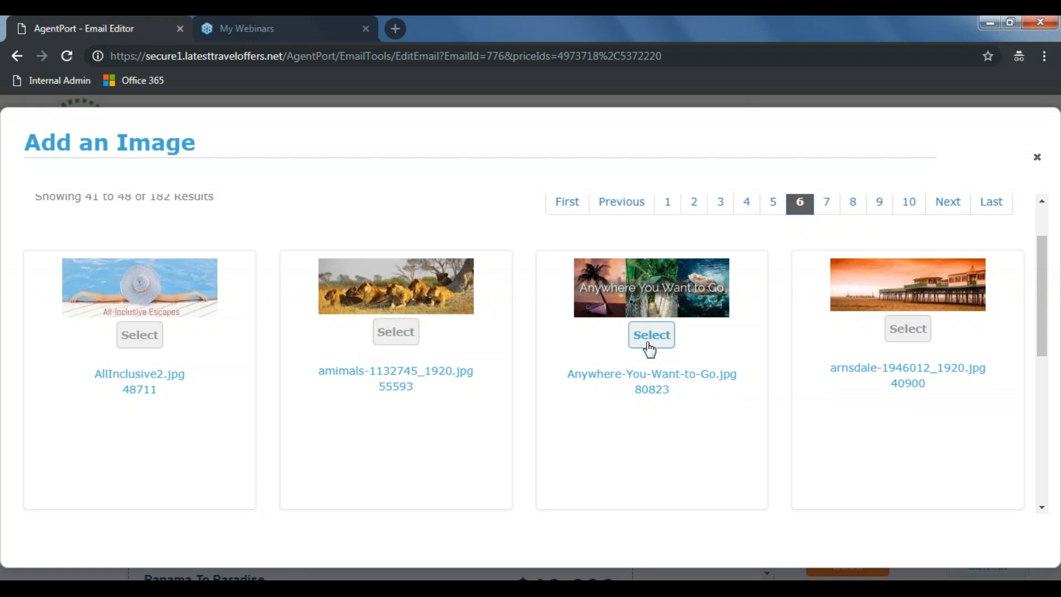
scroll(659, 345, up, 2)
- Look at the Your Images upload area and replace the header image with Anywhere-You-Want-to-Go.jpg from page 6 of the Global images
click(387, 228)
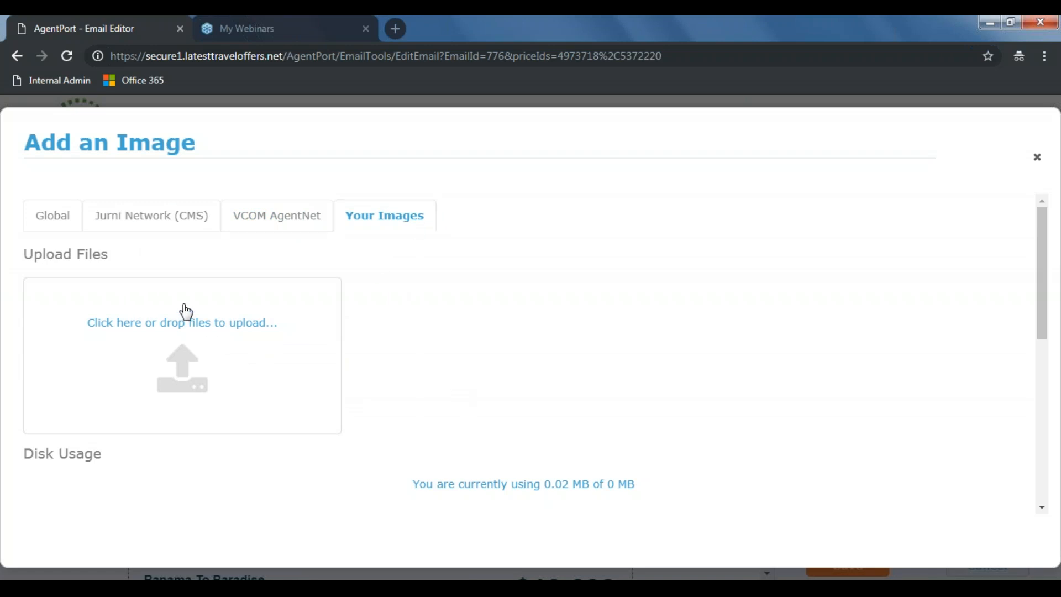
click(53, 219)
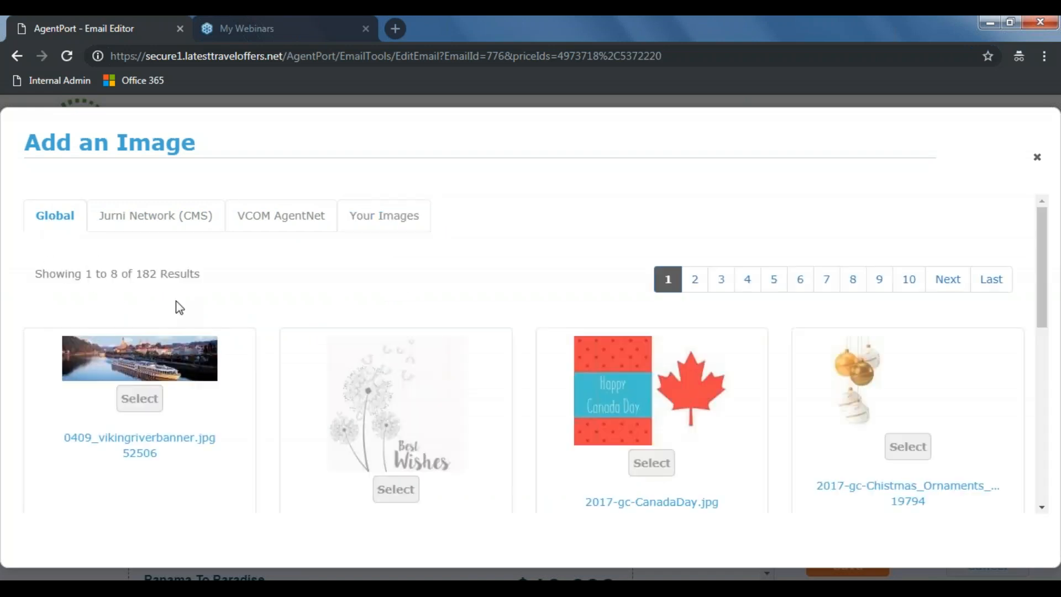
click(797, 286)
scroll(687, 354, down, 1)
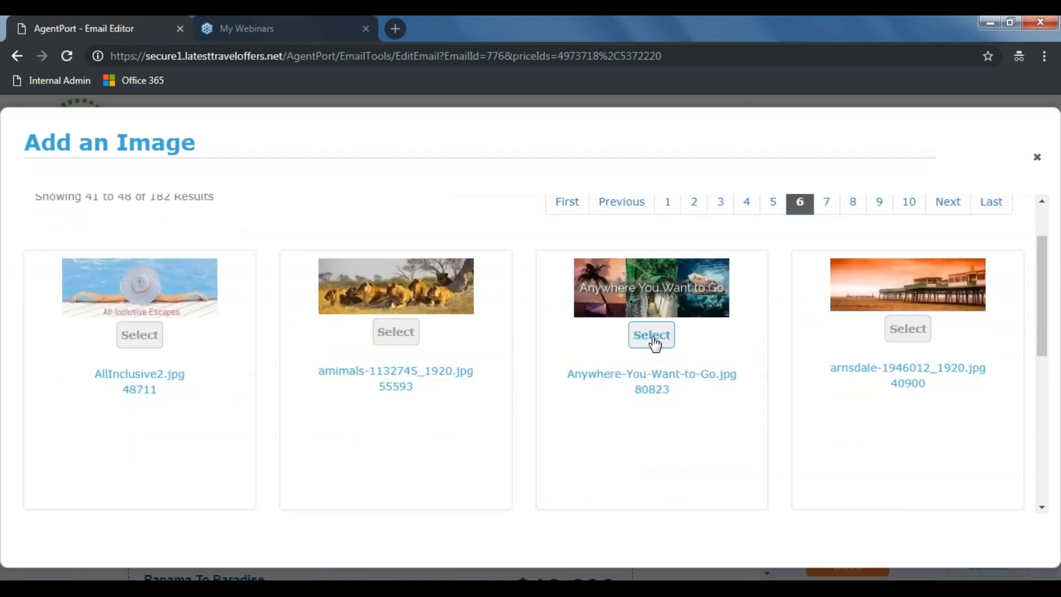
click(654, 345)
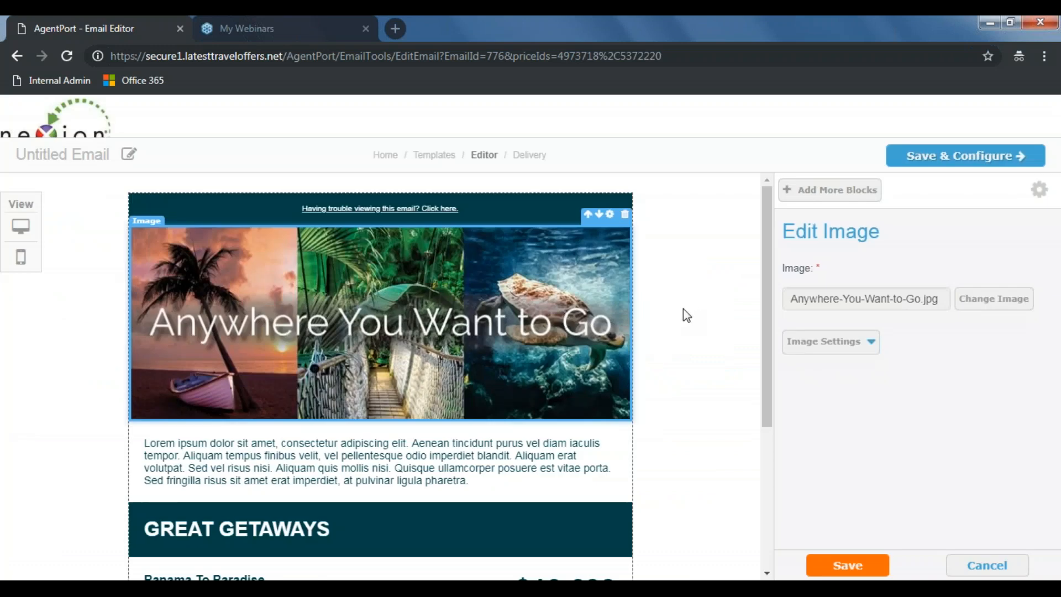
- In the header image's settings, reduce the width to 93% and centre the image
click(854, 346)
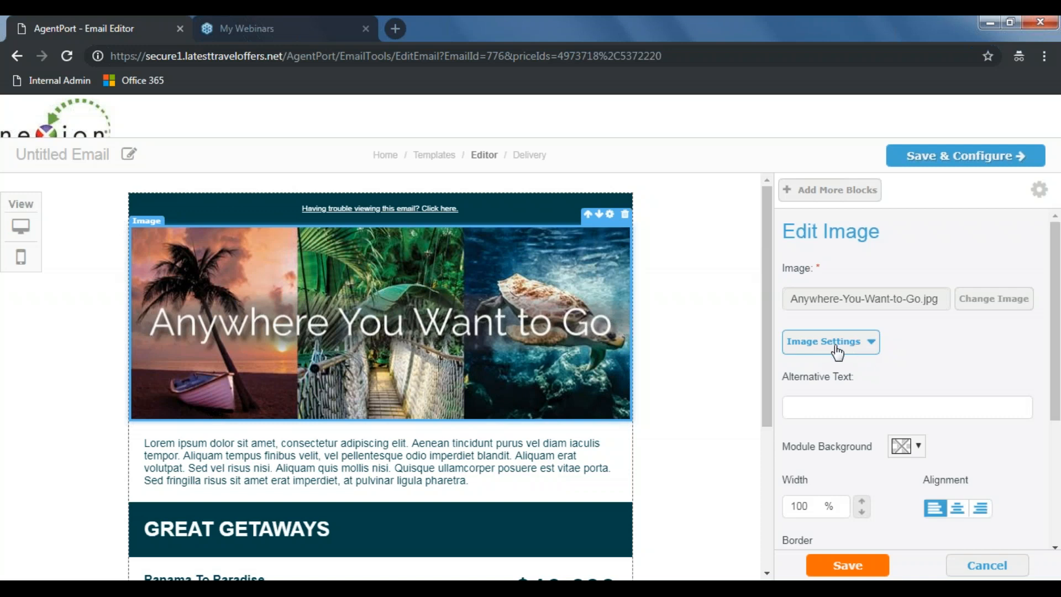
scroll(839, 350, down, 2)
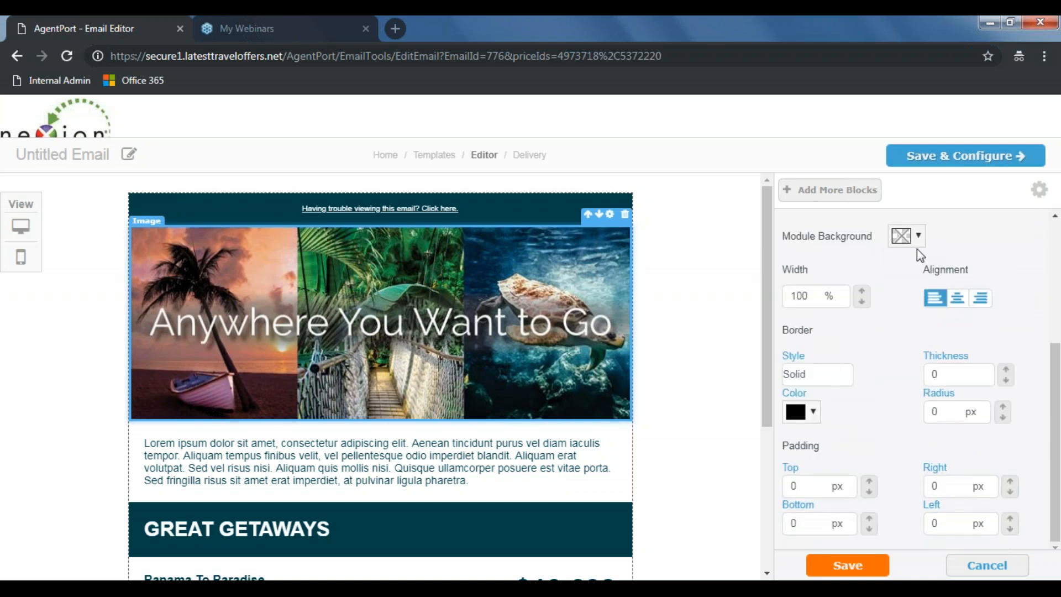
click(863, 302)
click(864, 297)
click(863, 294)
click(863, 294)
click(861, 303)
click(861, 303)
click(862, 302)
click(861, 303)
click(861, 302)
click(861, 303)
click(861, 302)
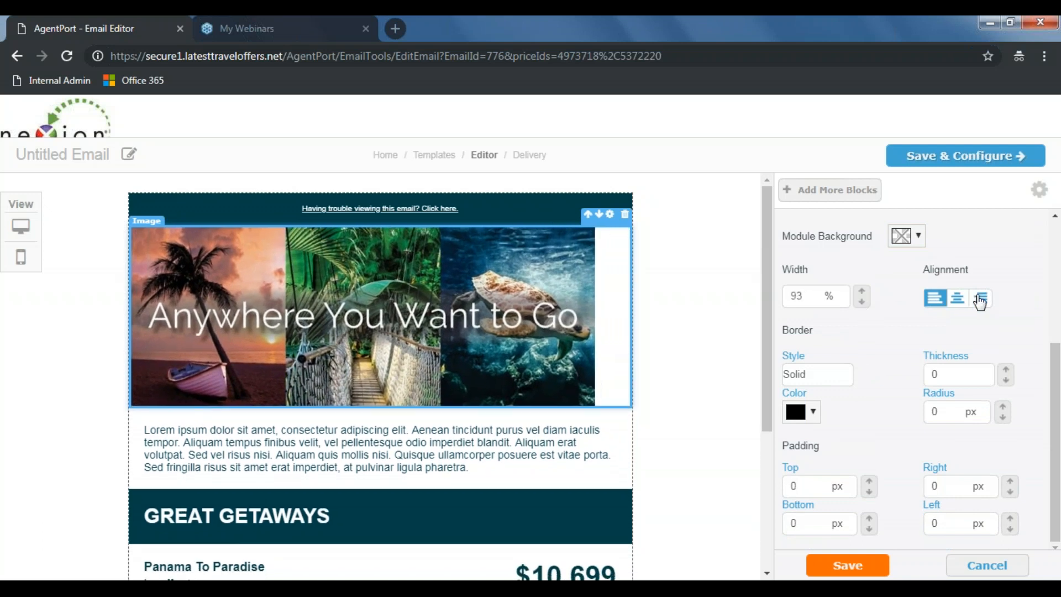
click(959, 299)
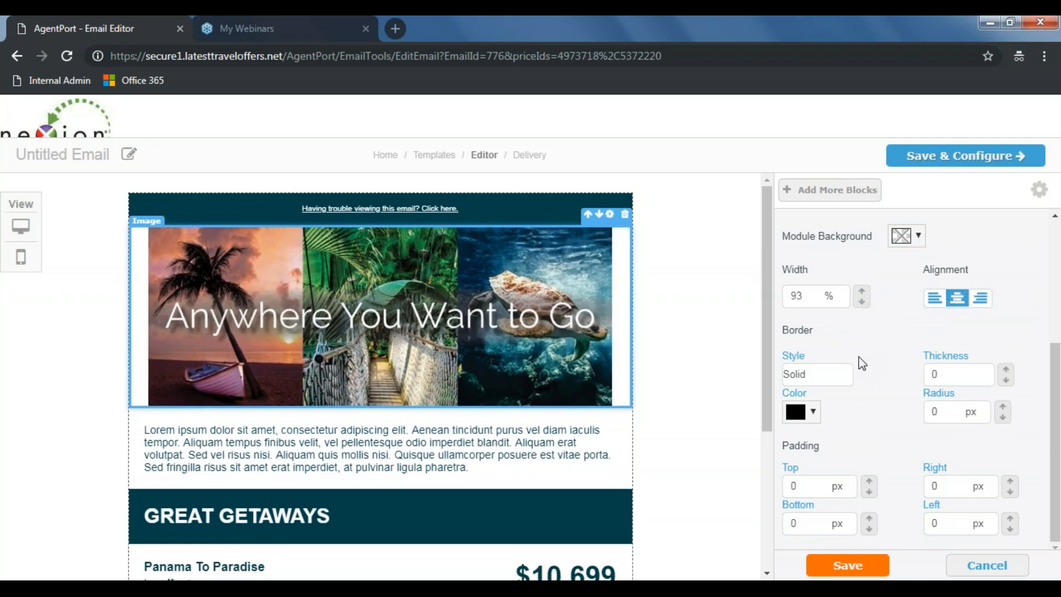
- Try raising the header image's top padding, return it to 0 px, and set the image width to 100%
click(871, 482)
click(870, 492)
click(861, 292)
click(862, 292)
click(861, 292)
click(861, 292)
click(862, 292)
click(861, 292)
click(862, 291)
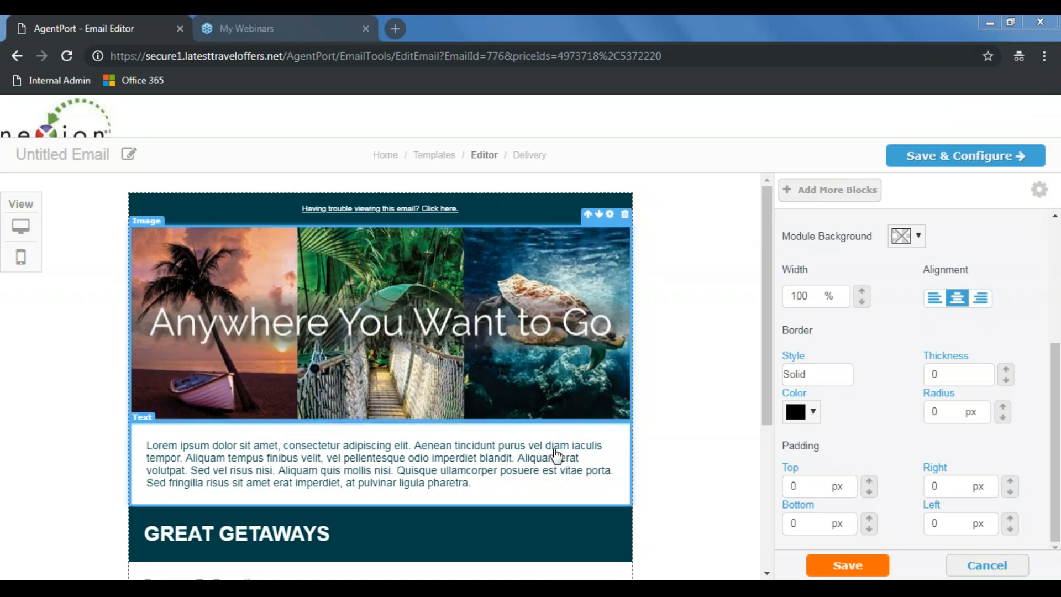
- Replace the Lorem ipsum paragraph below the header image with "Your custom text here!"
click(631, 491)
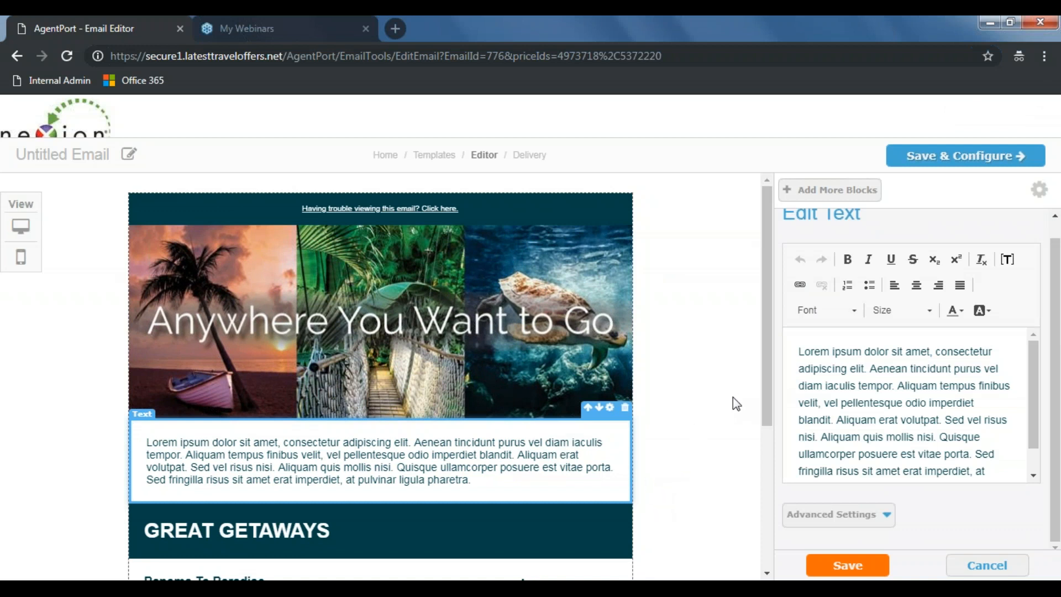
triple_click(905, 391)
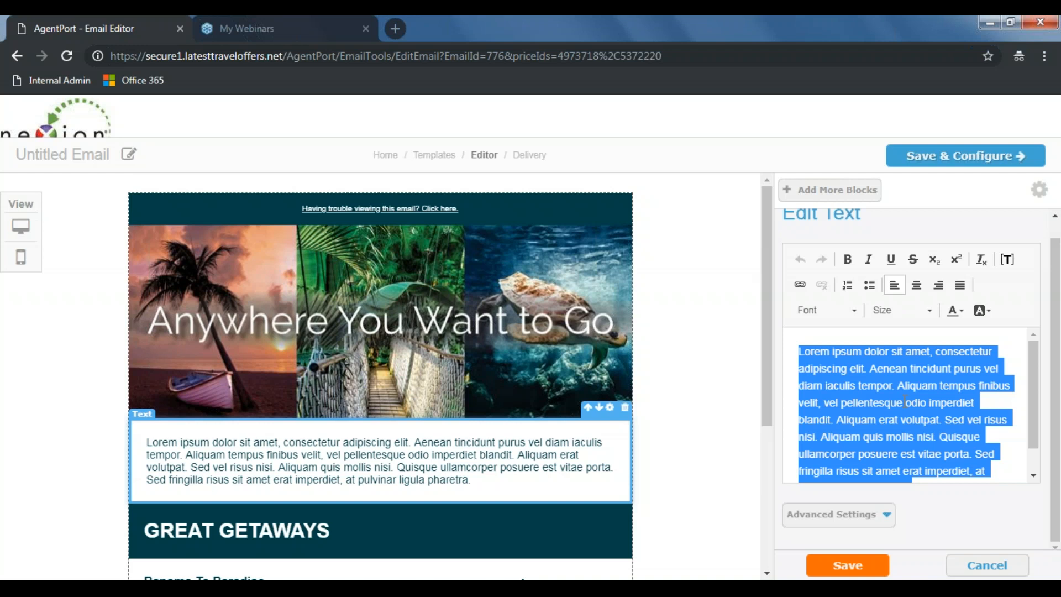
text(Your custom text here!)
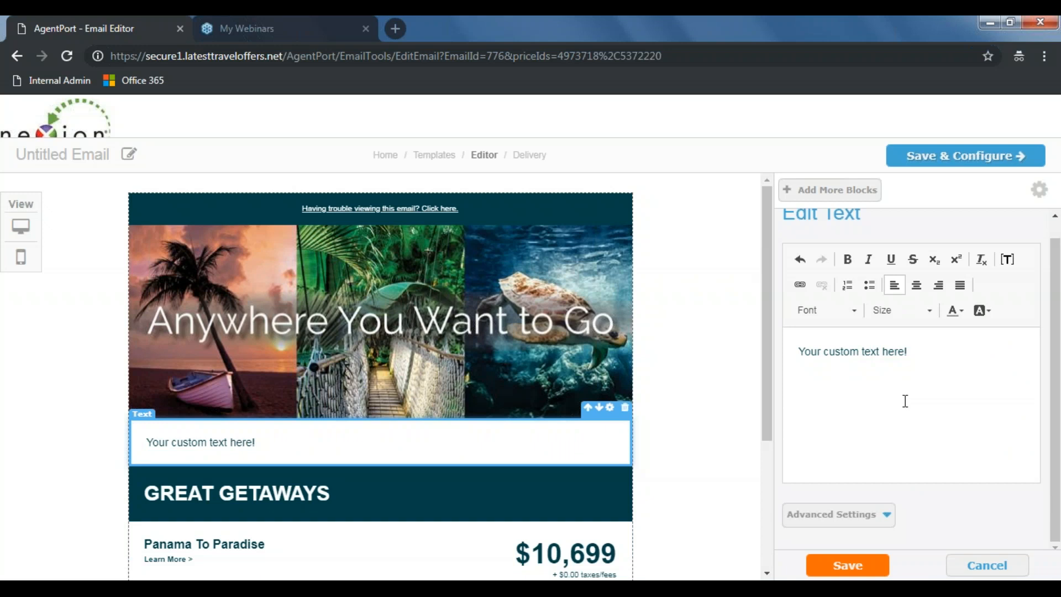
- Centre the "Your custom text here!" line and set its font to Lucida Sans Unicode
drag(920, 352, 798, 359)
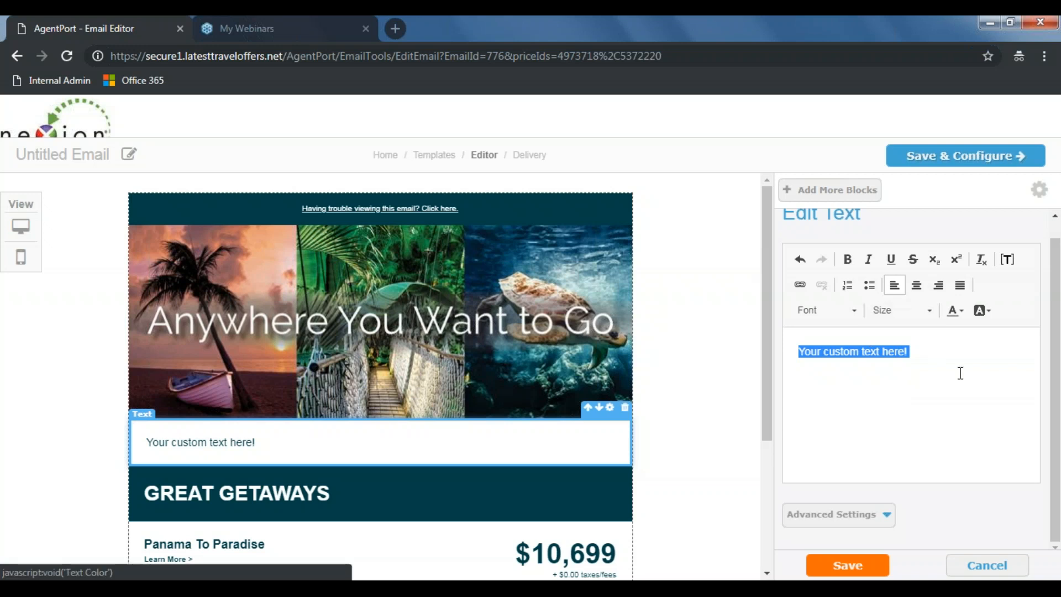
click(896, 355)
triple_click(898, 359)
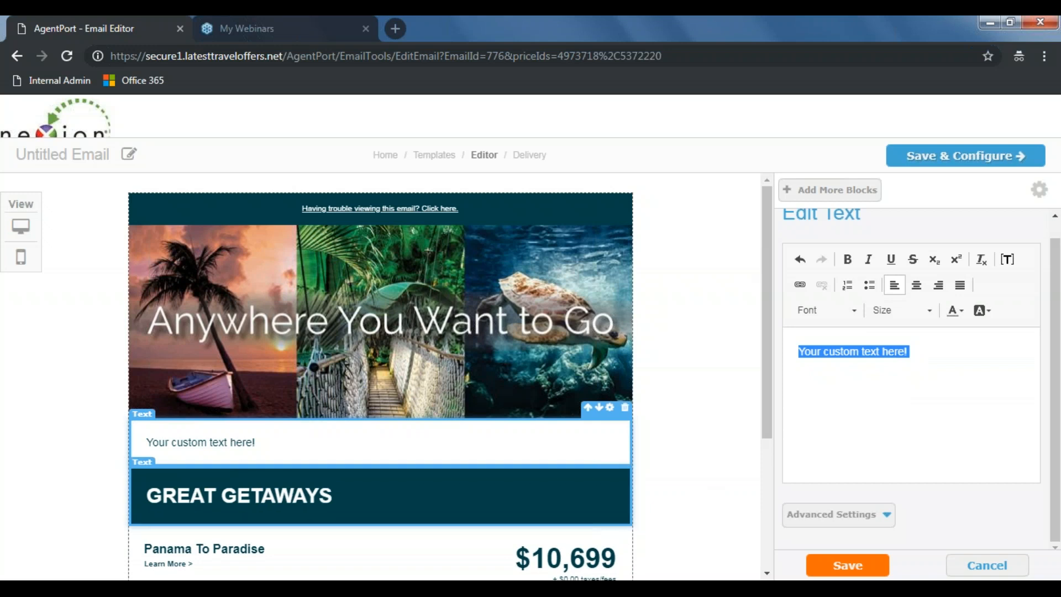
click(918, 287)
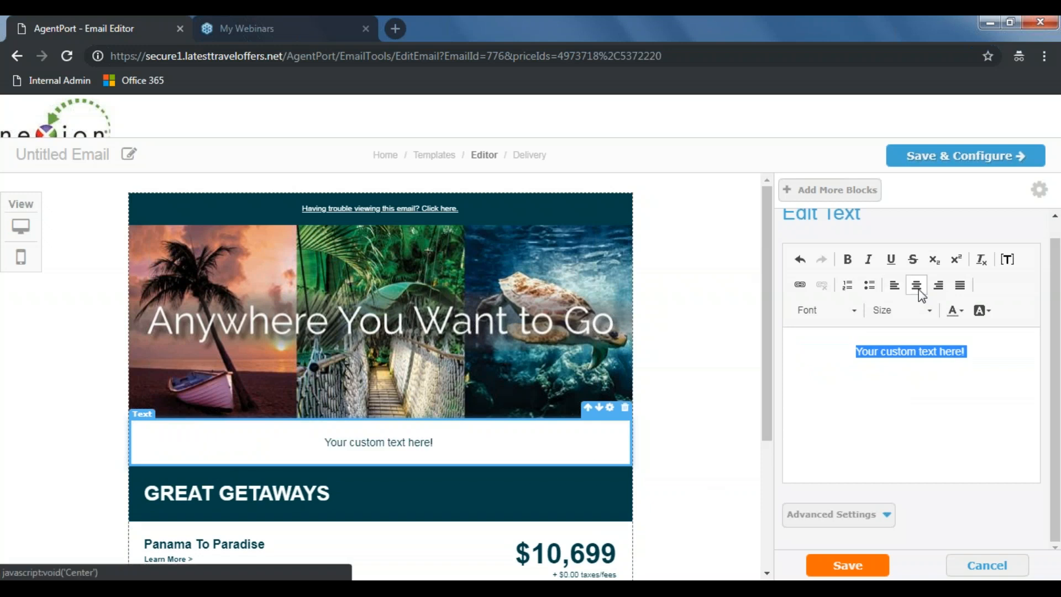
click(846, 311)
scroll(829, 392, down, 3)
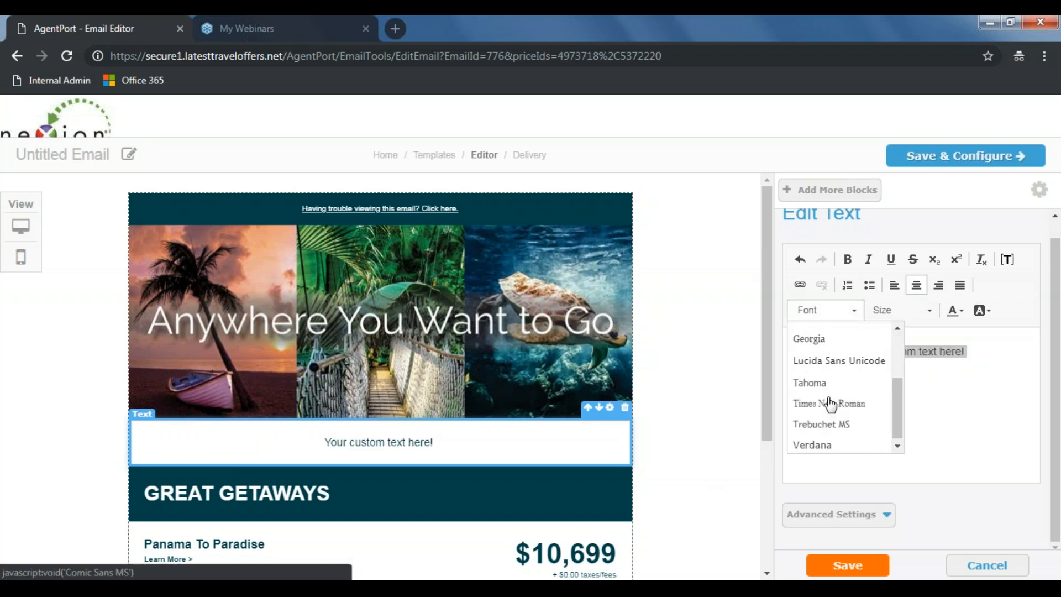
click(846, 362)
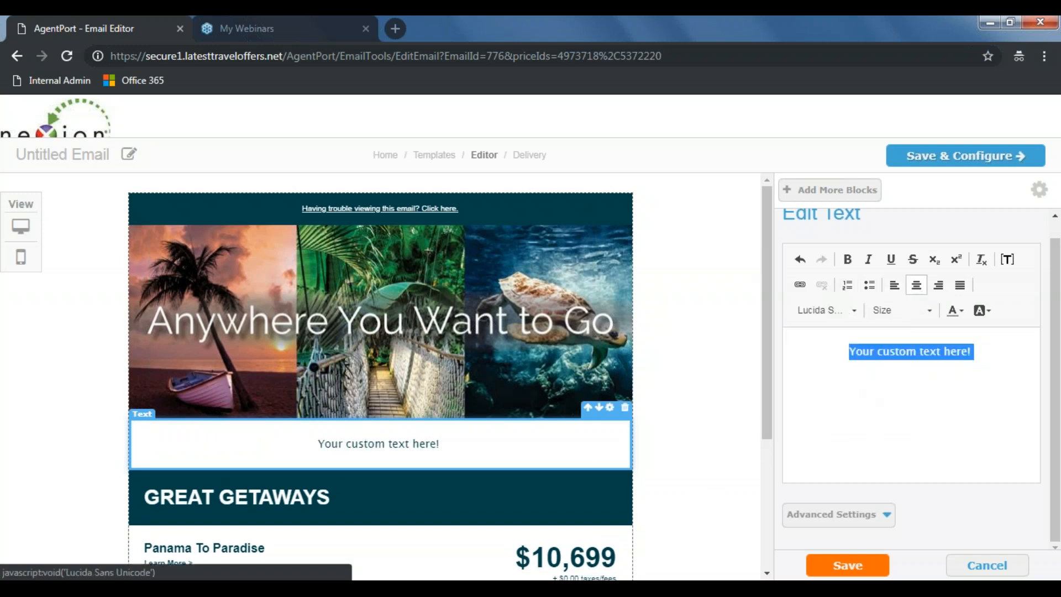
- Set the custom text's size to 26 and its colour to purple
click(932, 312)
scroll(909, 393, down, 5)
click(912, 406)
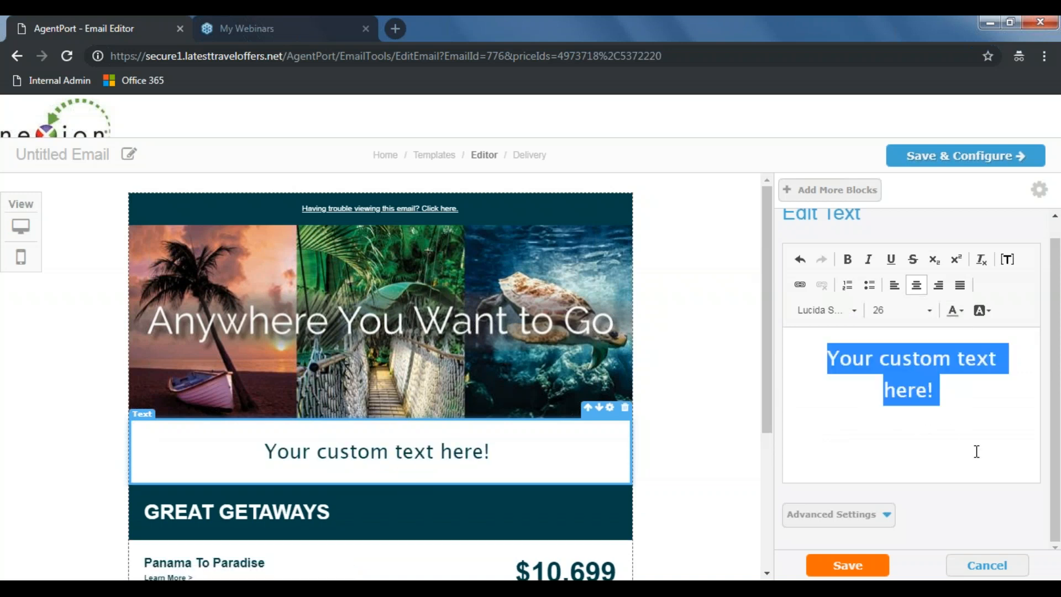
click(961, 315)
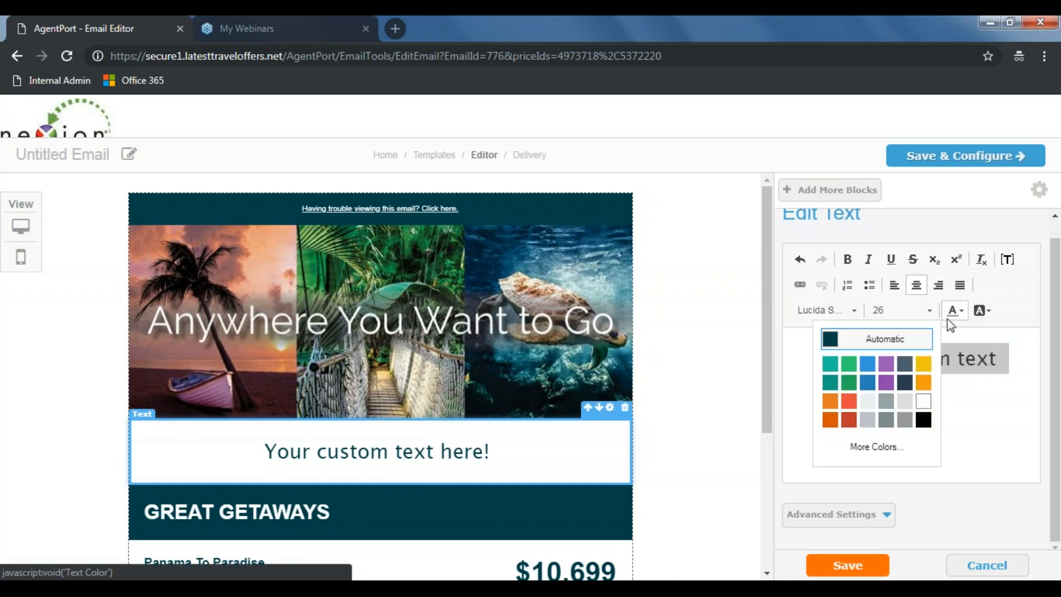
click(886, 382)
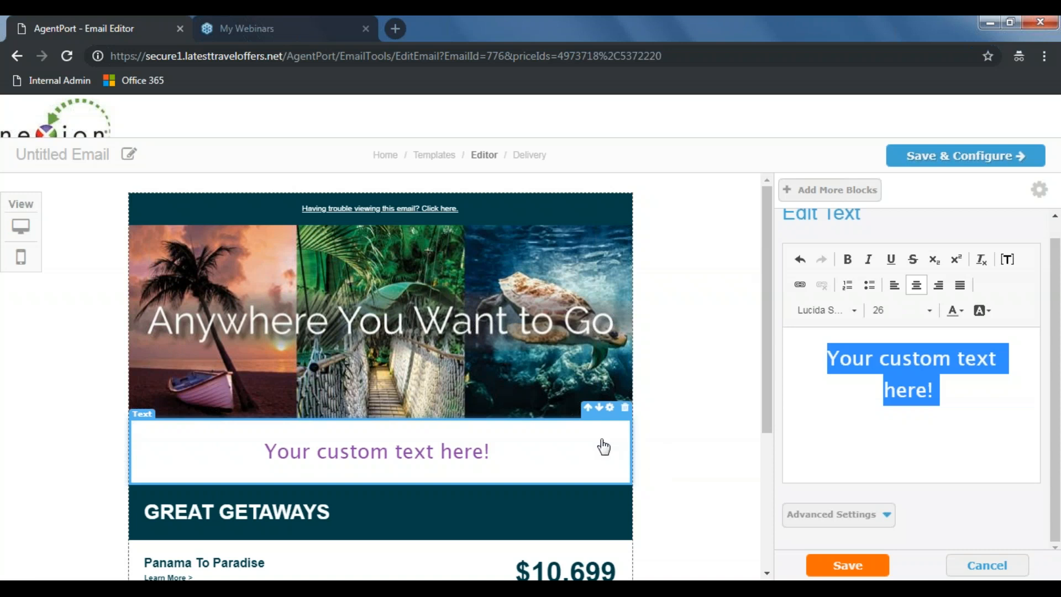
- Open the custom text block's advanced settings and look over its module background and margin options
click(817, 514)
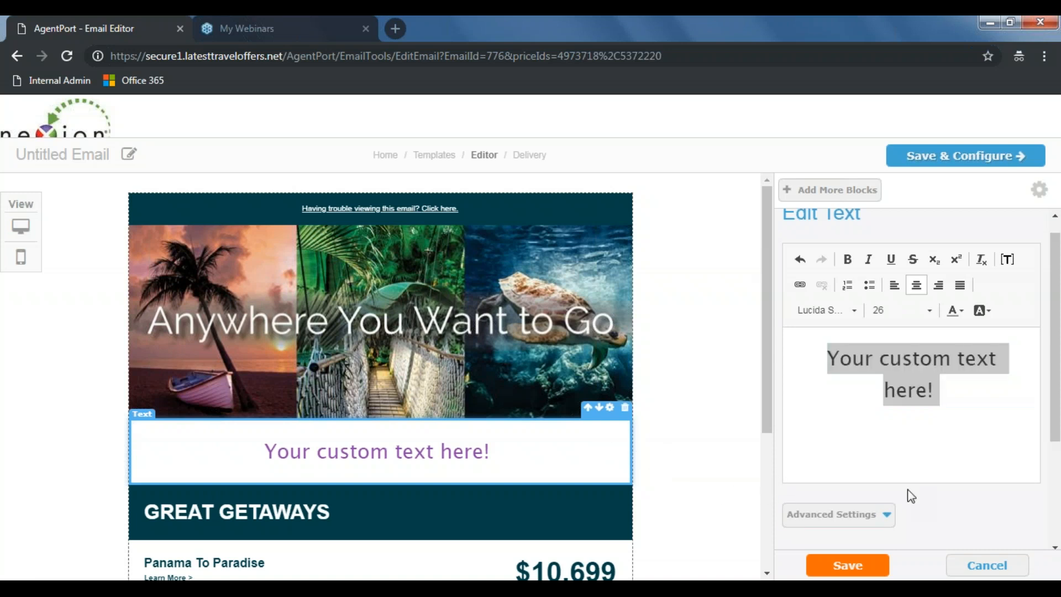
scroll(909, 492, down, 3)
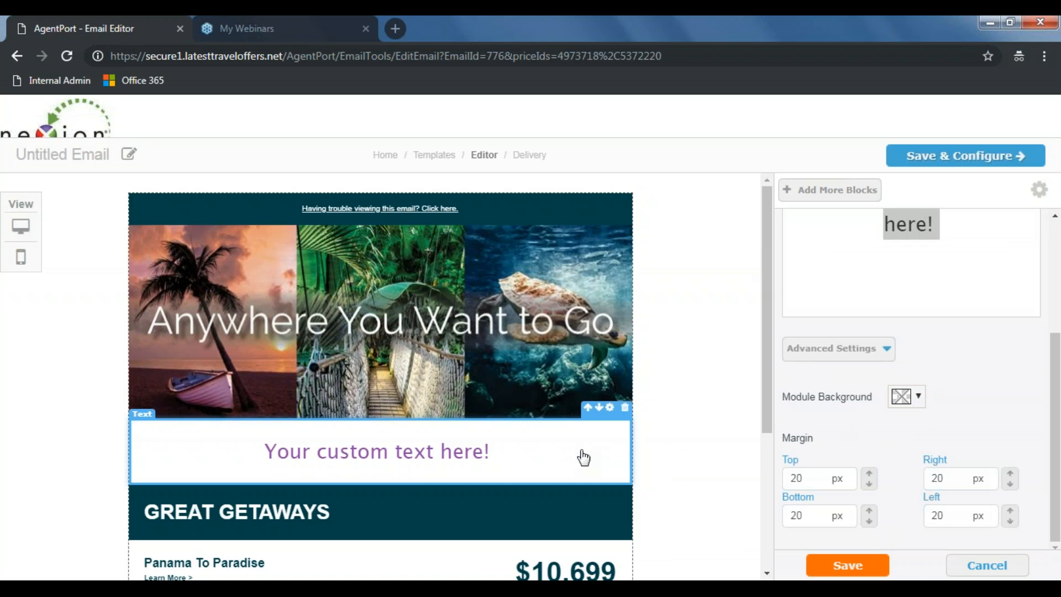
- Set the custom text block's module background to a teal colour
click(910, 399)
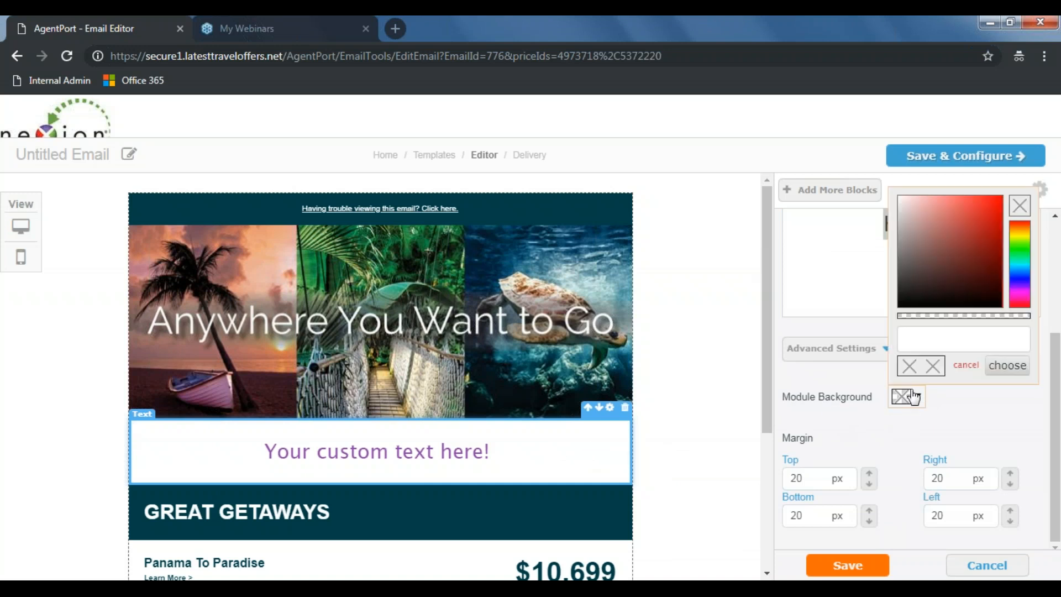
click(1020, 288)
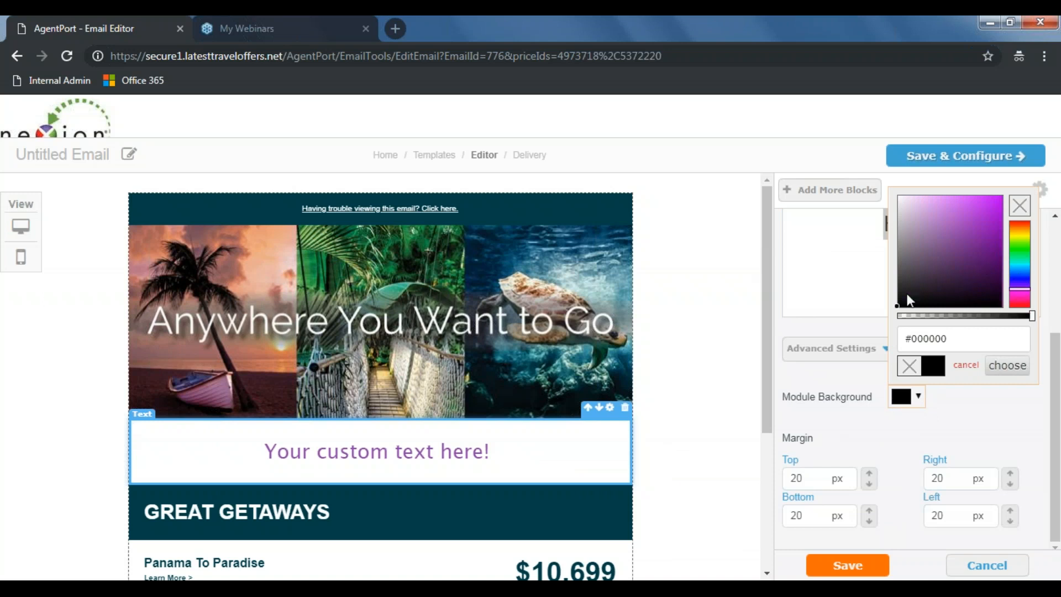
drag(898, 308, 960, 223)
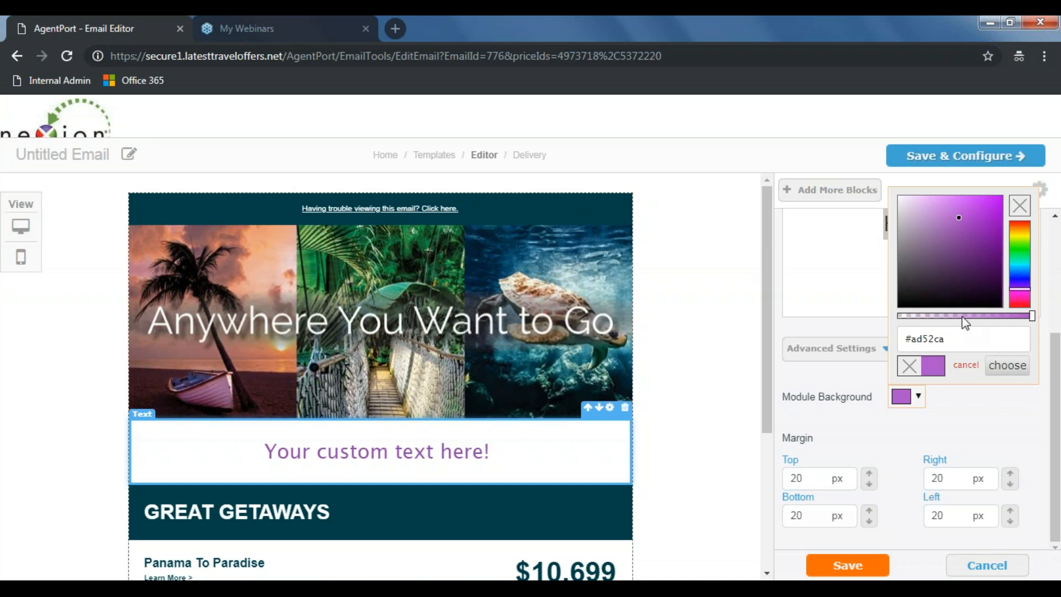
drag(1018, 299, 1019, 262)
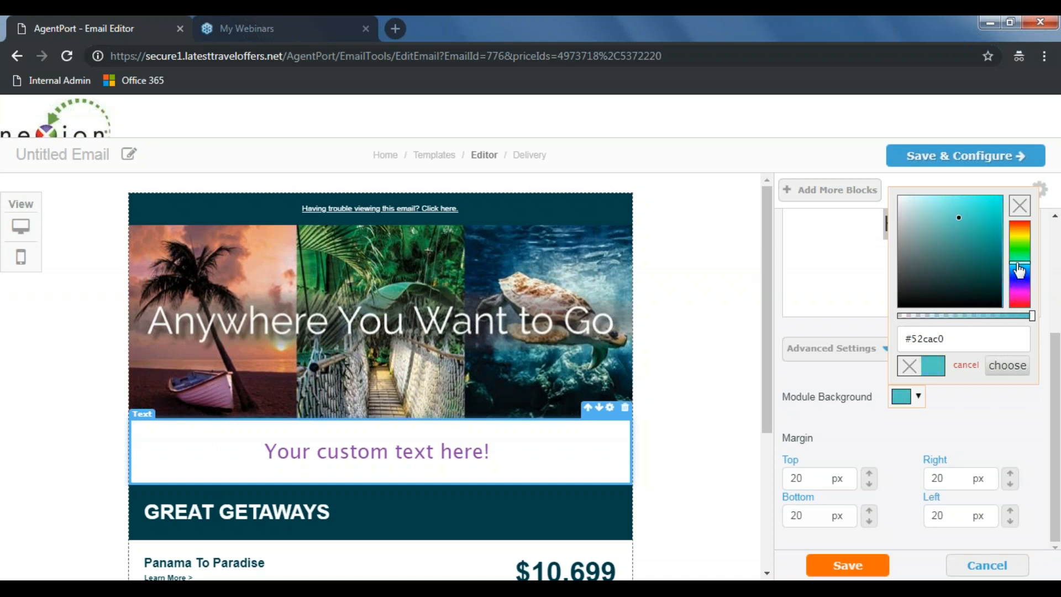
click(1013, 367)
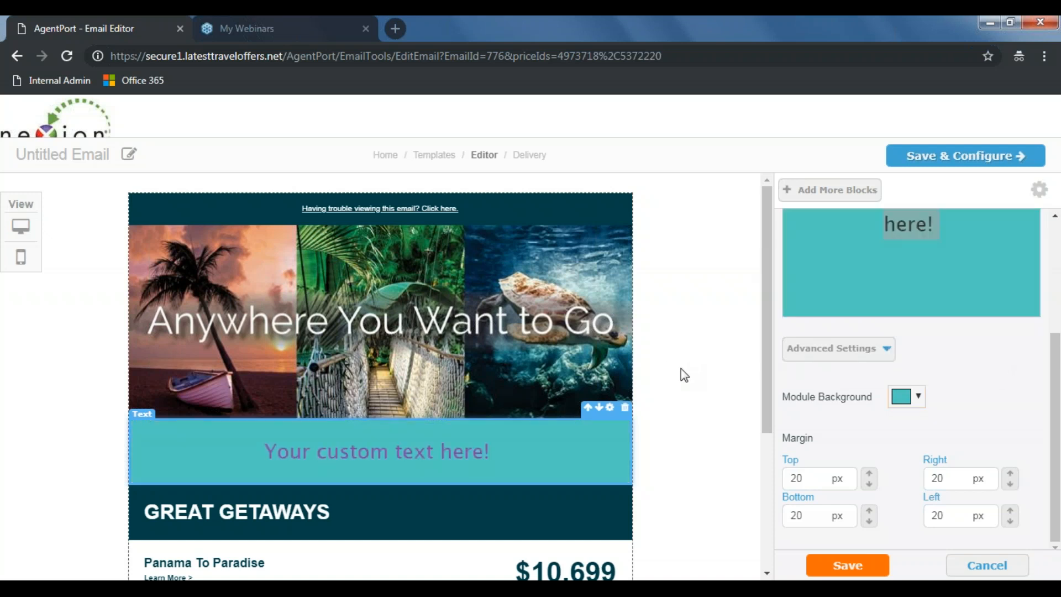
- Open the Great Getaways heading and the two cruise offer blocks in turn to view their editing options
scroll(691, 370, down, 3)
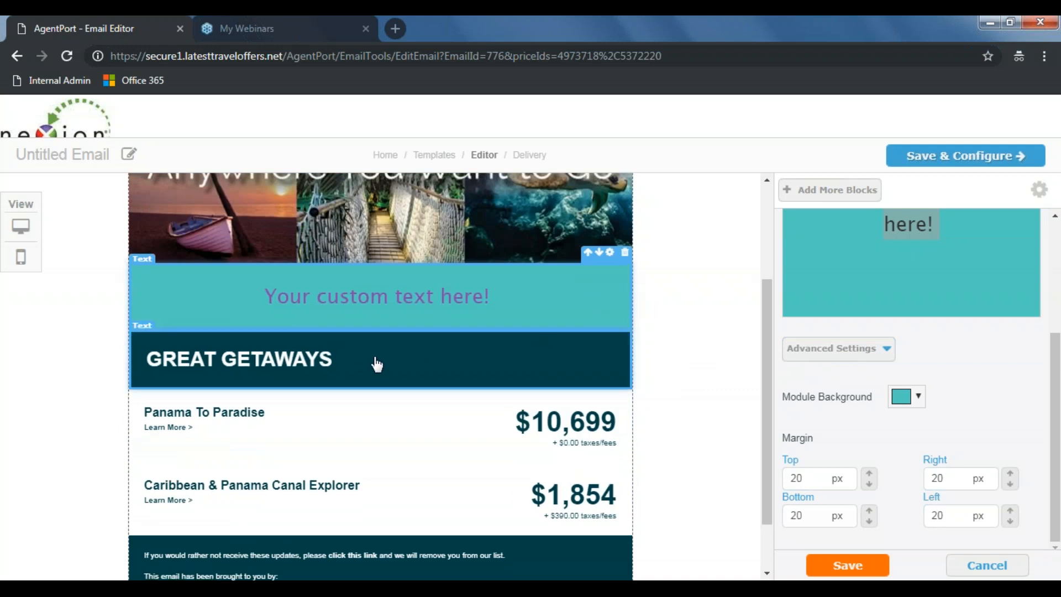
click(376, 367)
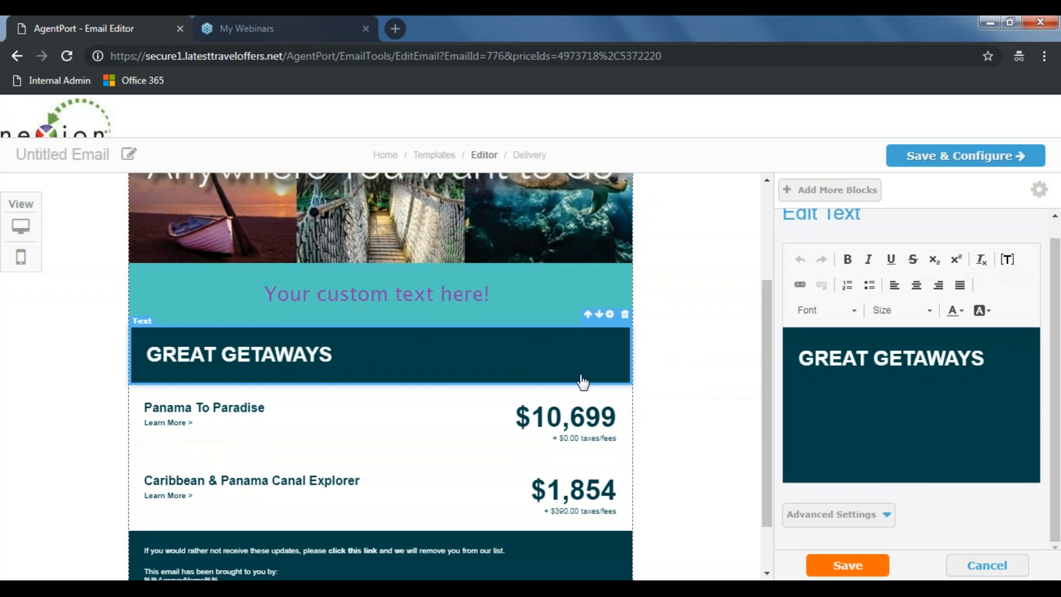
click(424, 418)
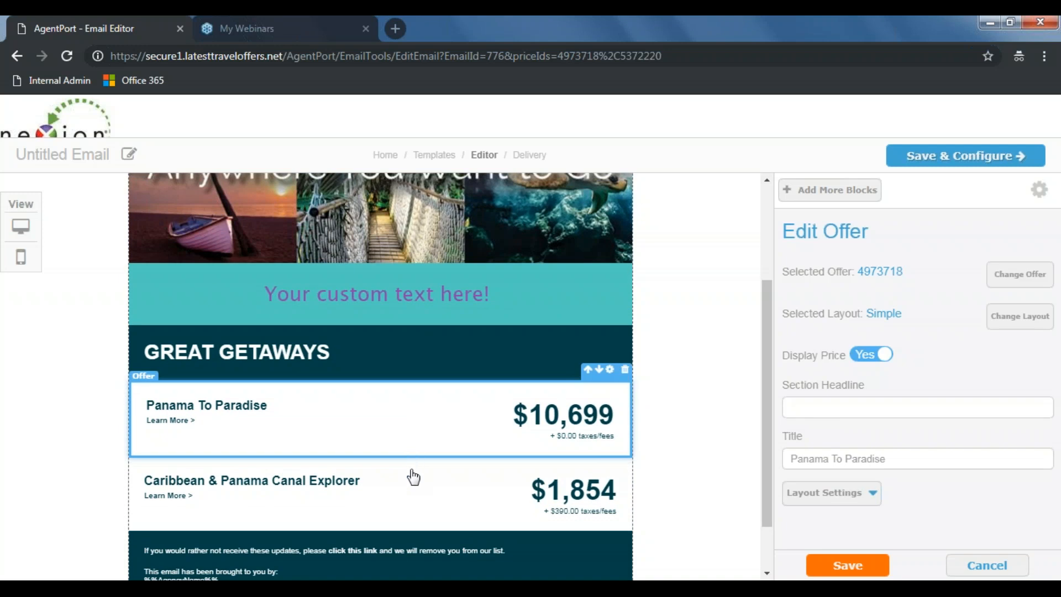
click(413, 488)
click(429, 432)
- Give the Panama To Paradise offer the section headline "This is the headline!" and the title "Panama To Paradise - You'll Love This!"
click(859, 406)
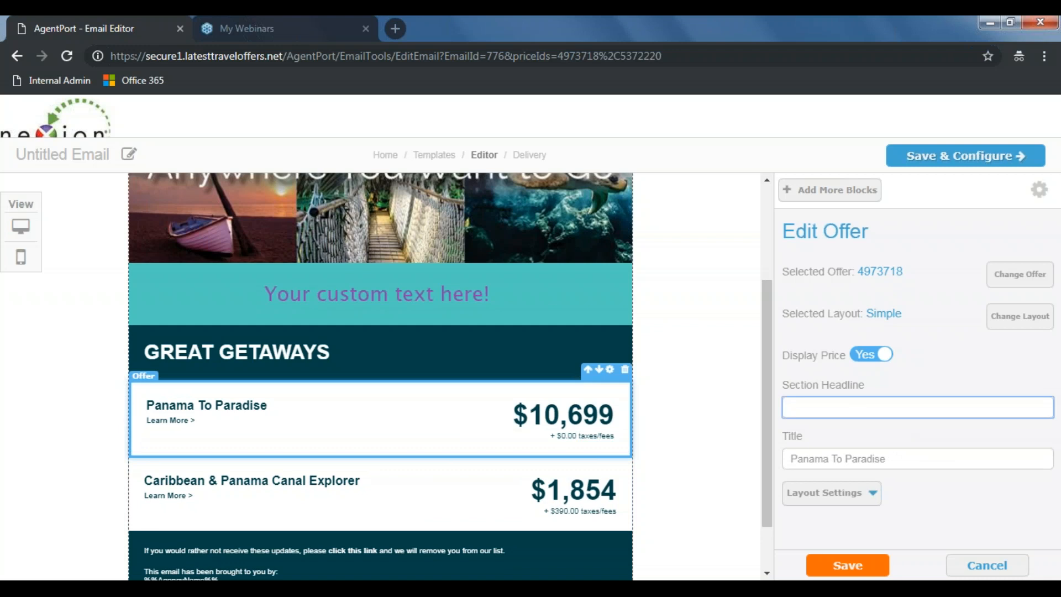
click(893, 461)
click(859, 406)
text(THis is)
key(BackSpace)
key(BackSpace)
key(BackSpace)
key(BackSpace)
key(BackSpace)
key(BackSpace)
text(hisis)
key(BackSpace)
key(BackSpace)
text(is the headline!)
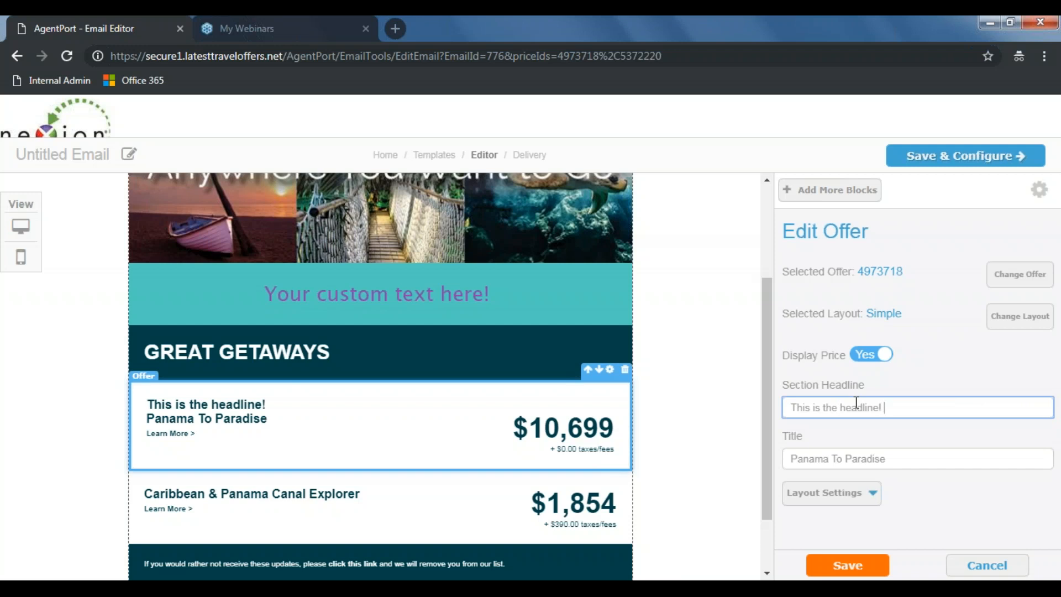
click(862, 461)
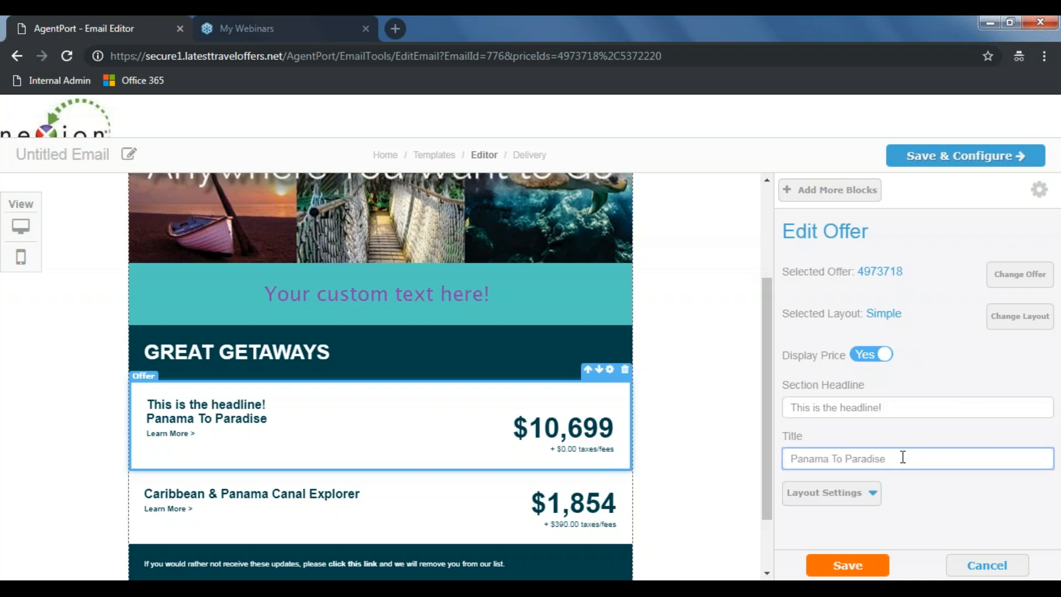
text(ou'll Love This!)
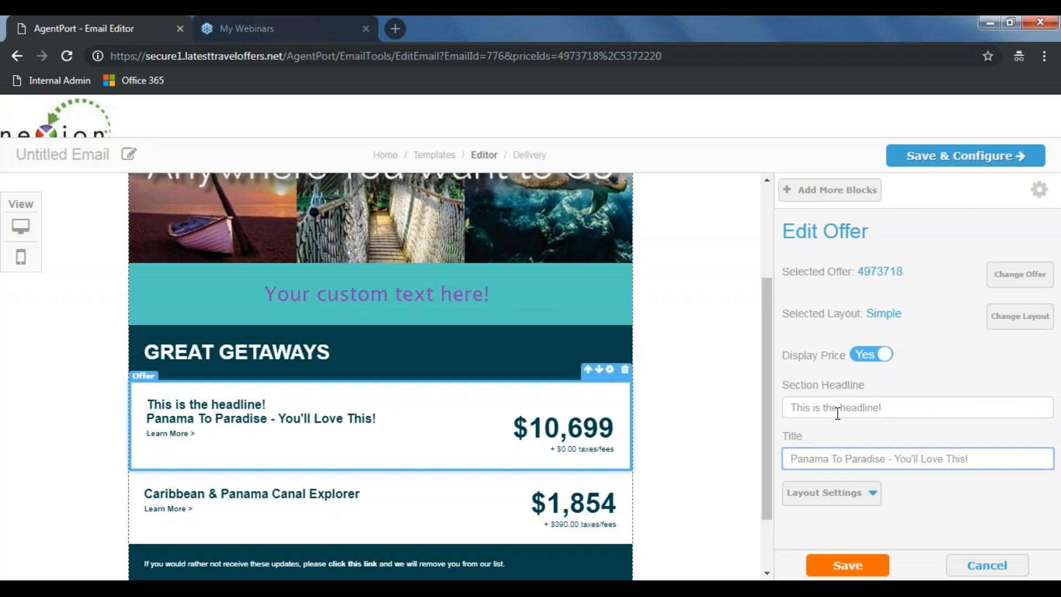
- Look over the ways to swap the Panama To Paradise offer, by offer ID or from the offer clipboard, without changing it
click(1010, 279)
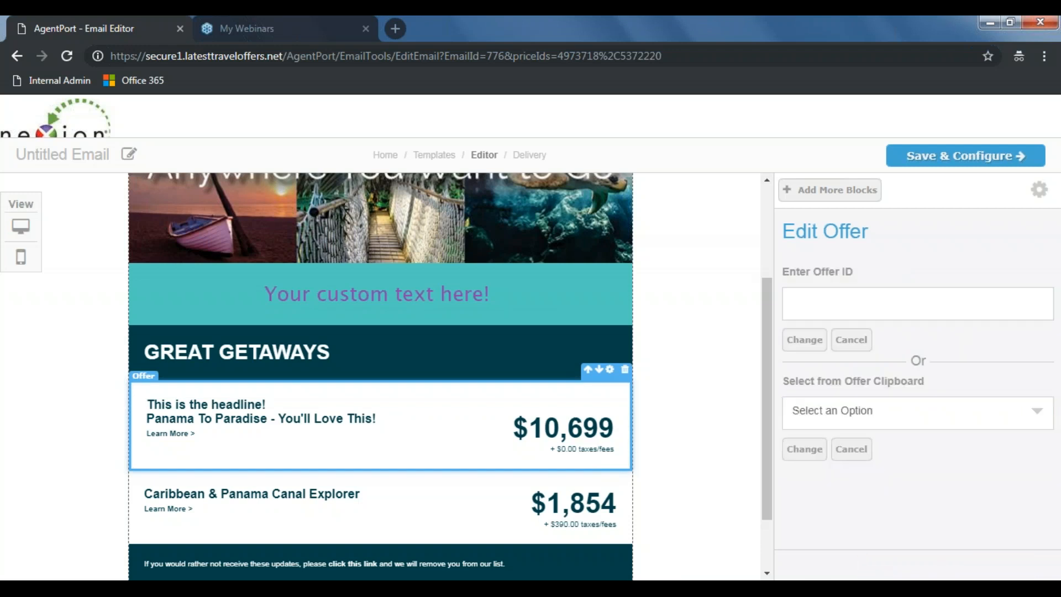
click(876, 306)
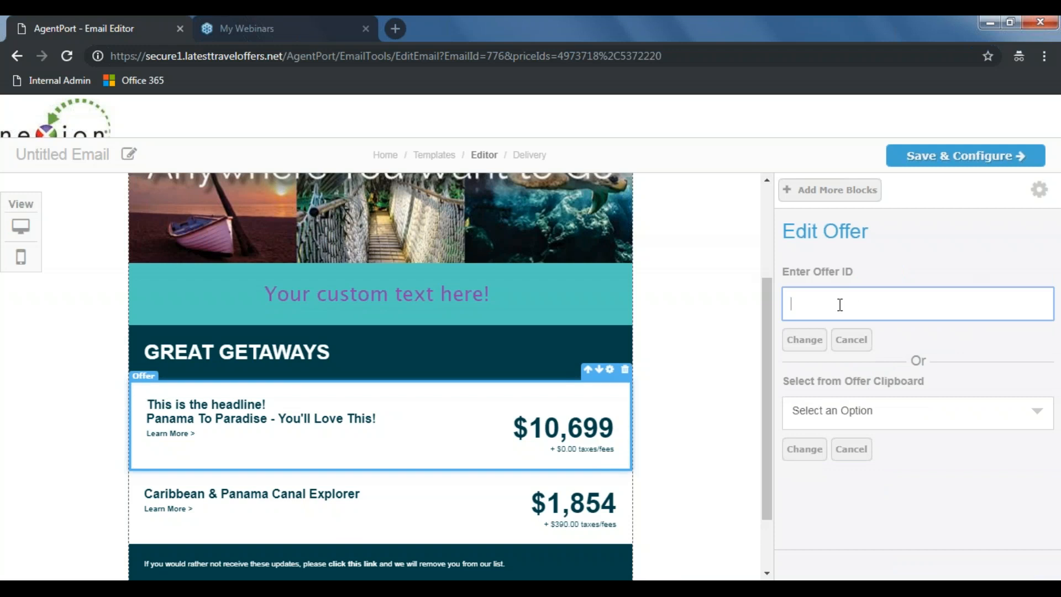
click(886, 414)
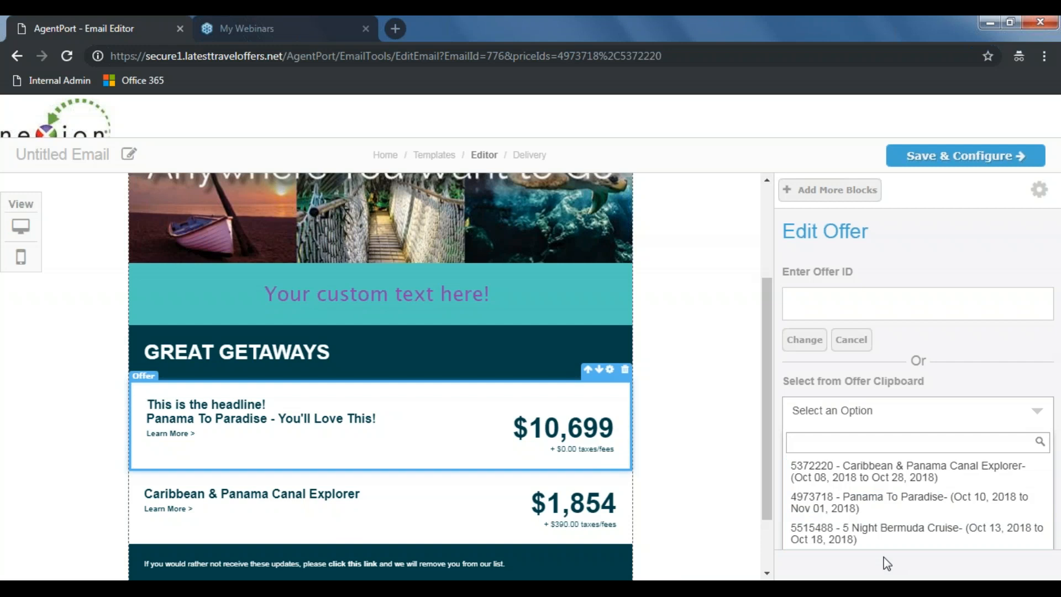
click(909, 305)
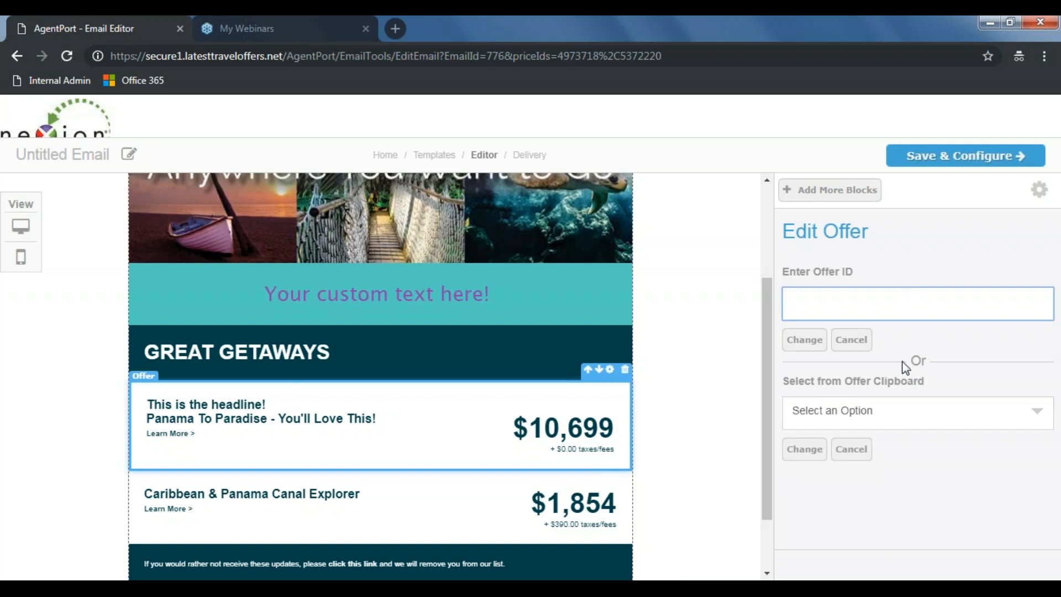
click(857, 344)
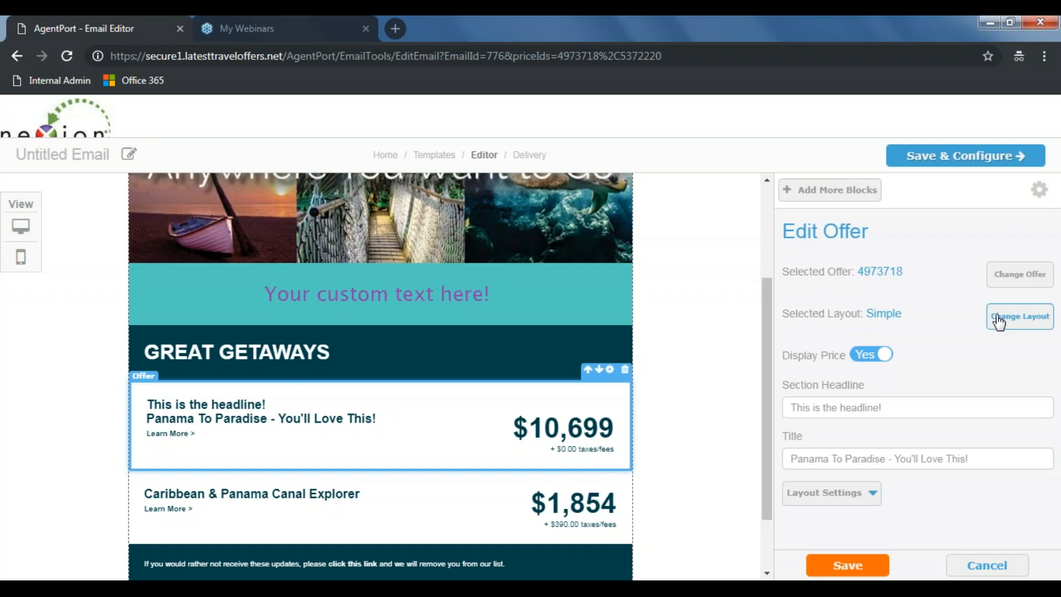
- Change the Panama To Paradise offer's layout to Image Right
click(999, 321)
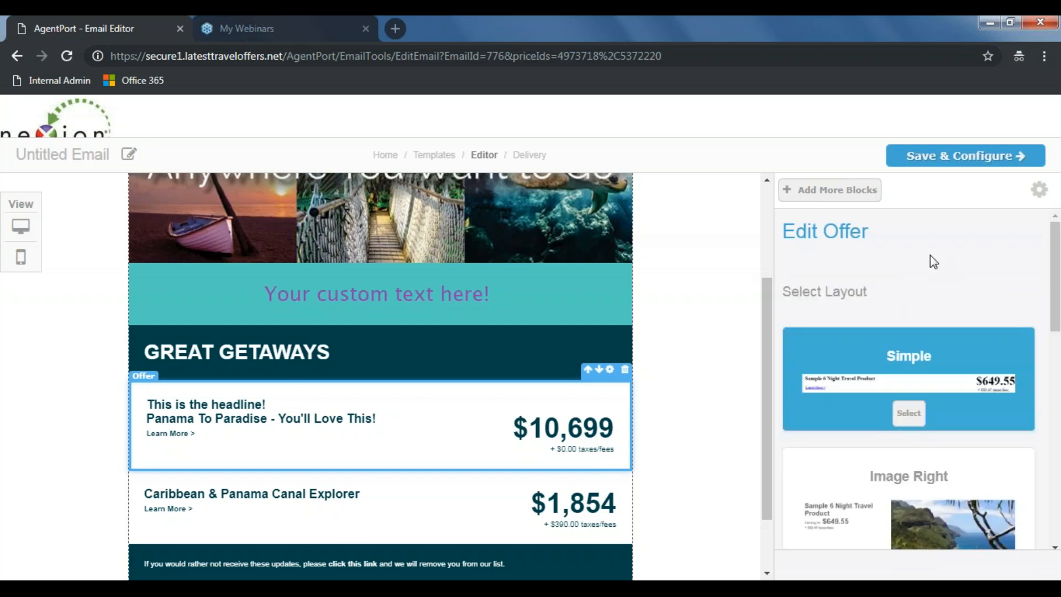
scroll(1017, 310, down, 2)
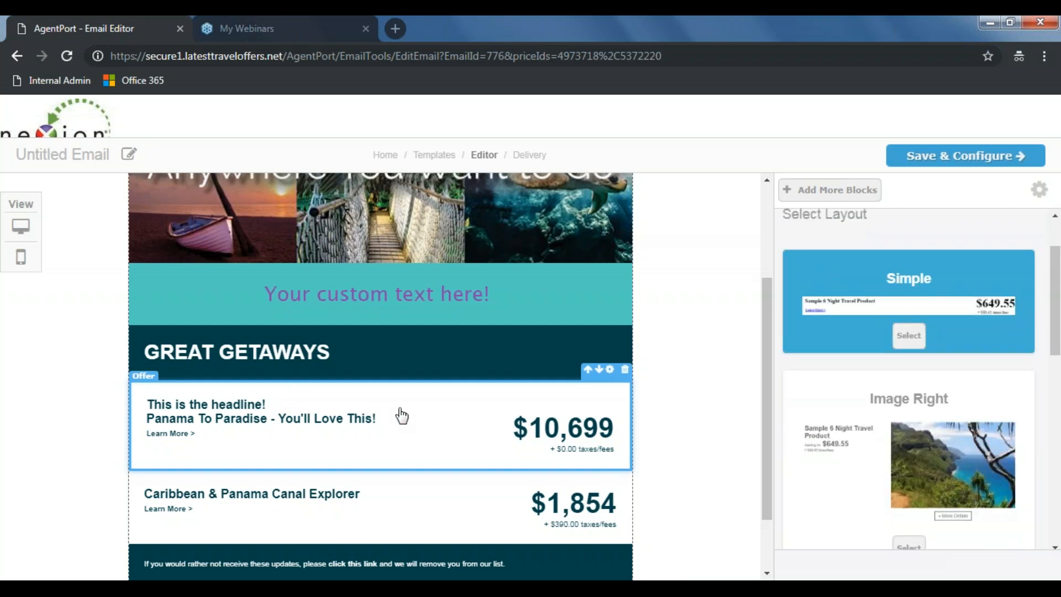
scroll(904, 433, down, 2)
scroll(912, 448, down, 2)
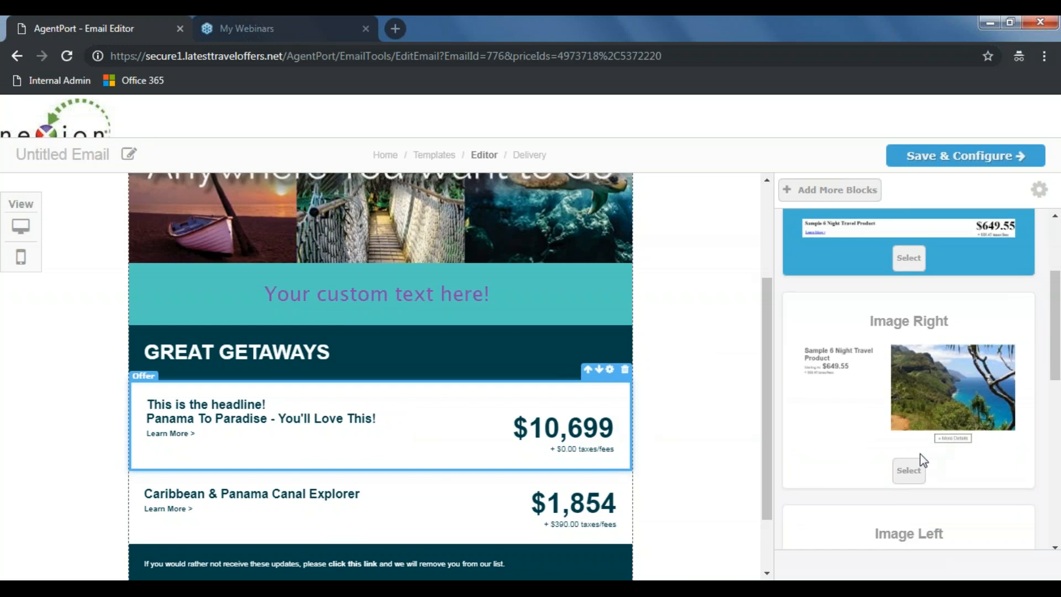
click(908, 472)
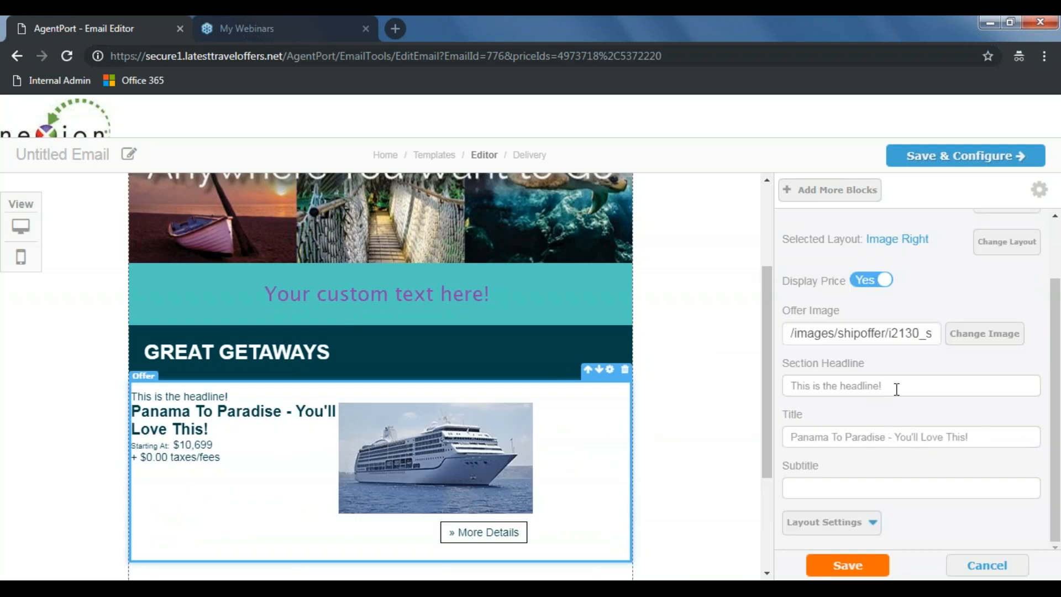
- Give the Panama To Paradise offer the subtitle "Subtitle goes here!"
drag(887, 386, 791, 385)
click(832, 386)
click(849, 446)
key(ctrl+a)
click(845, 484)
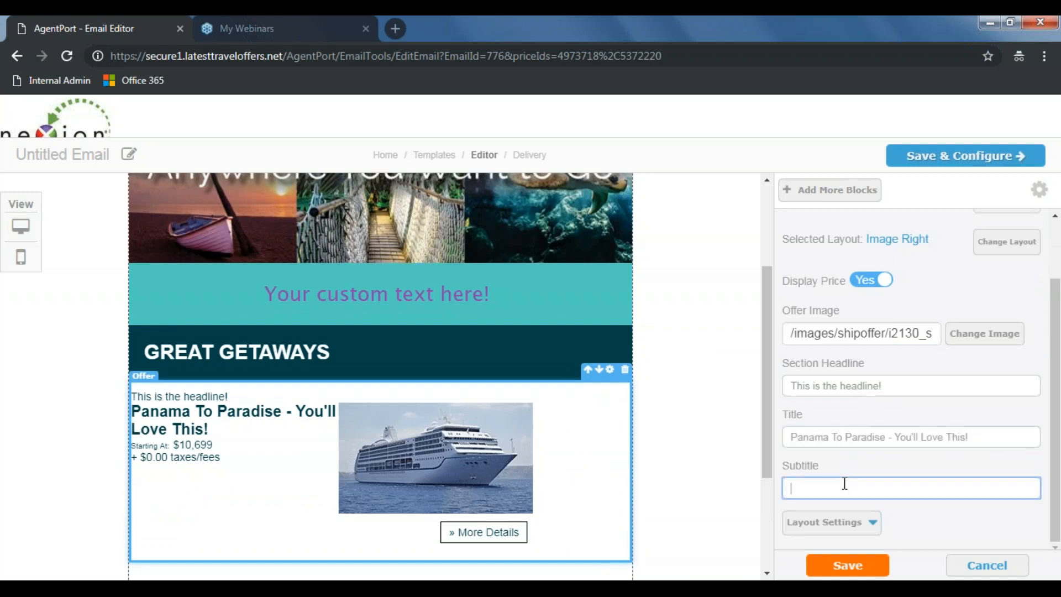
text(Su)
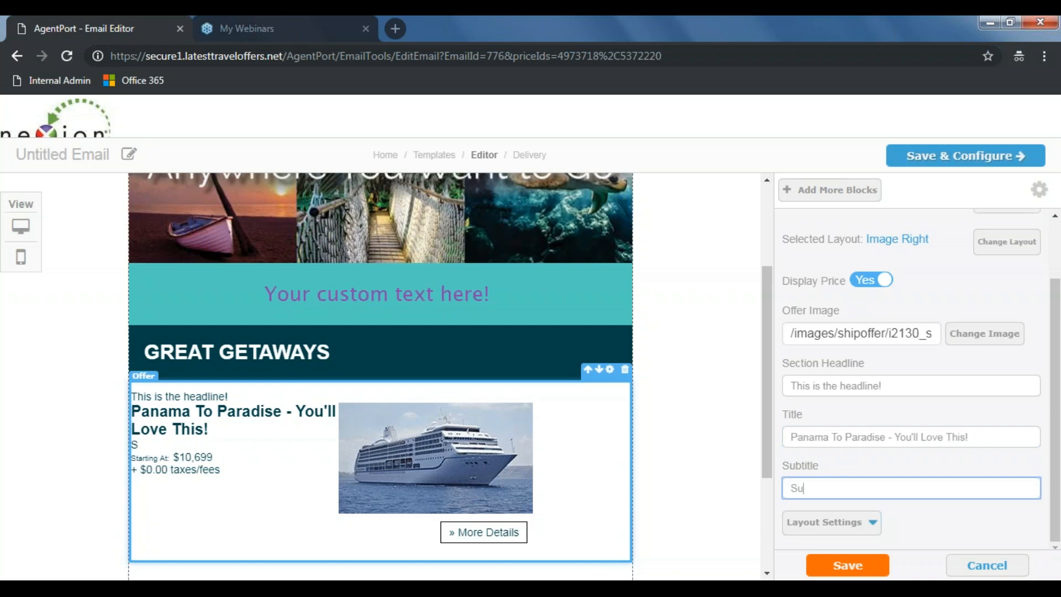
text(btitle goes here!)
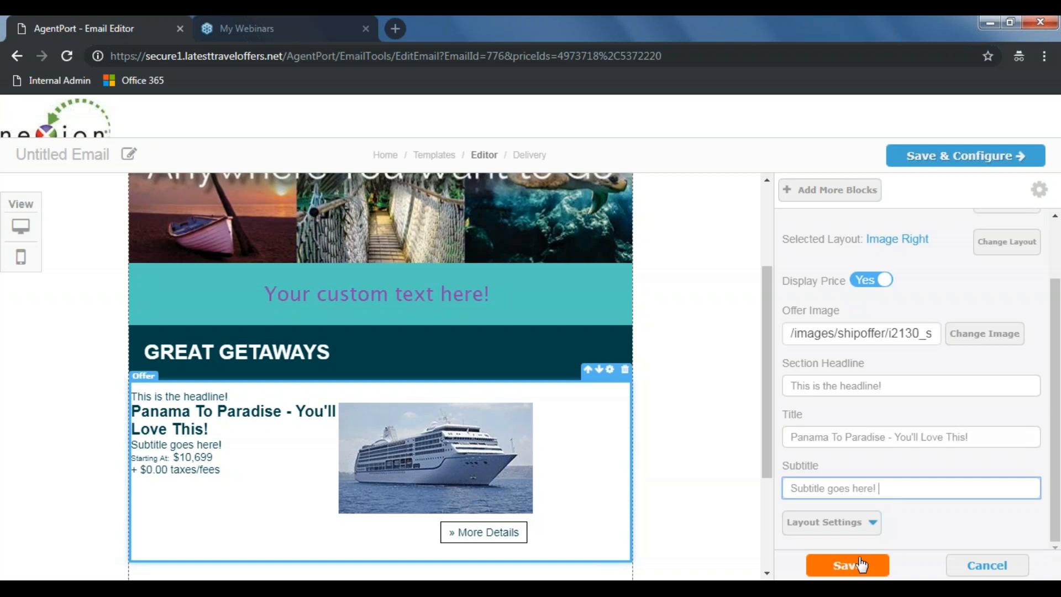
- Switch the Panama To Paradise offer to the Image Left layout
scroll(912, 387, up, 2)
click(940, 319)
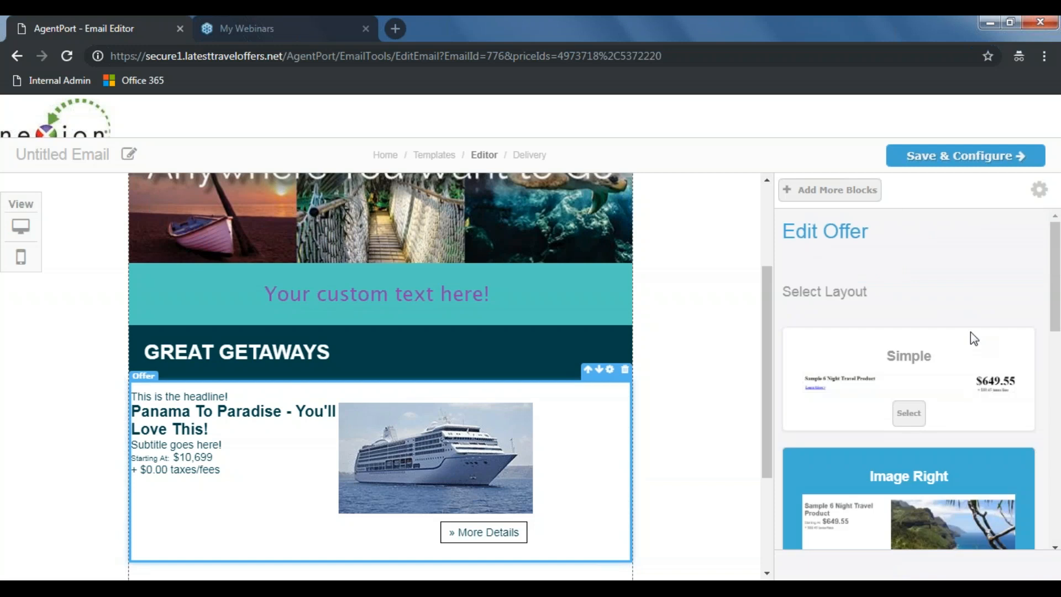
scroll(961, 393, down, 3)
scroll(901, 475, down, 3)
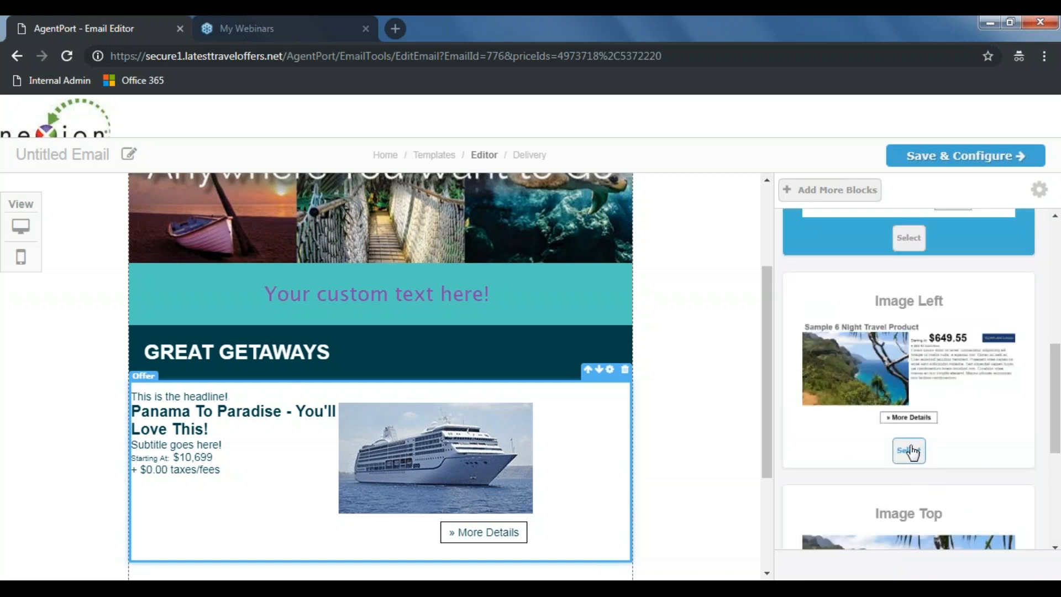
click(910, 451)
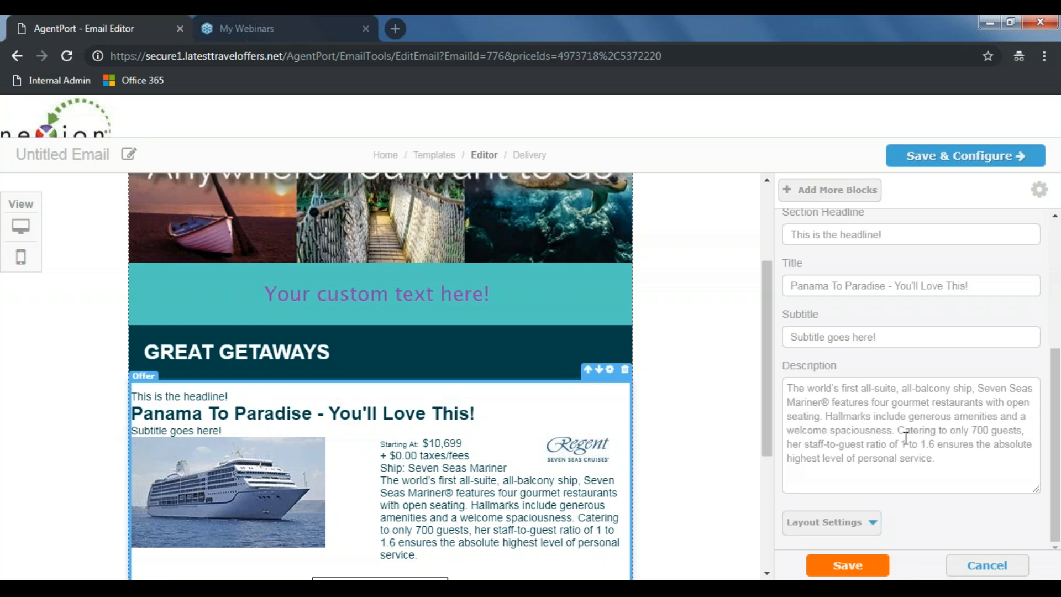
- Apply the Image Top layout to the Panama To Paradise offer
scroll(907, 442, up, 4)
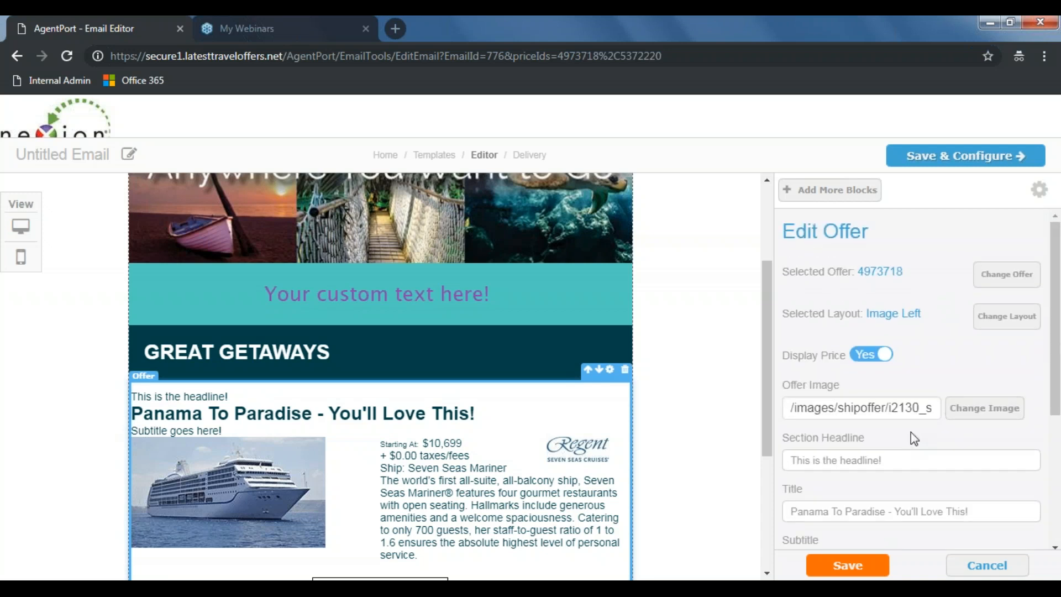
click(1008, 318)
scroll(913, 348, down, 10)
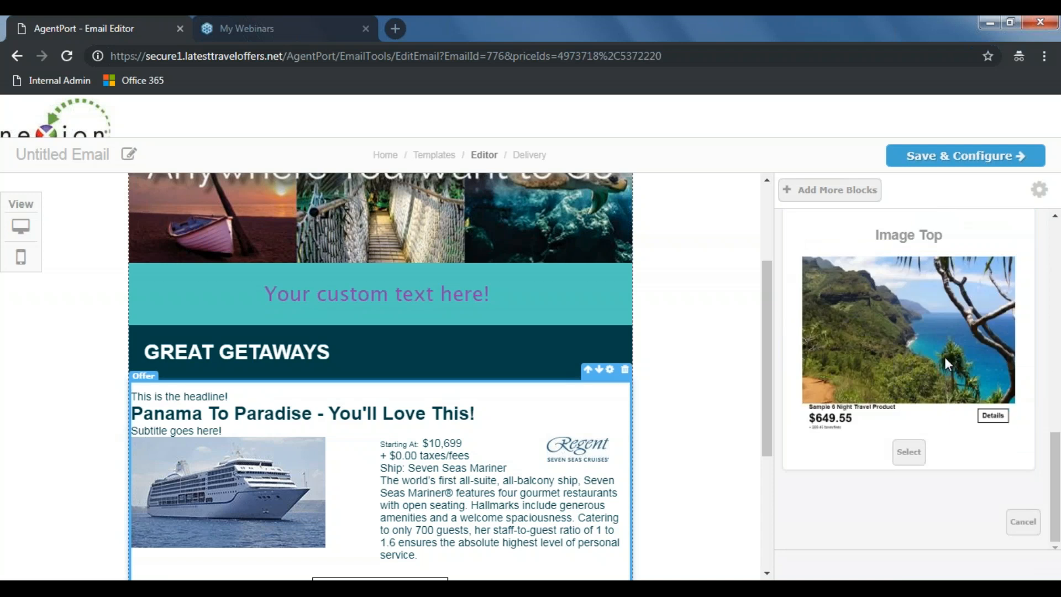
click(912, 454)
- Remove the Panama To Paradise offer module from the email and review the remaining blocks
scroll(578, 431, down, 3)
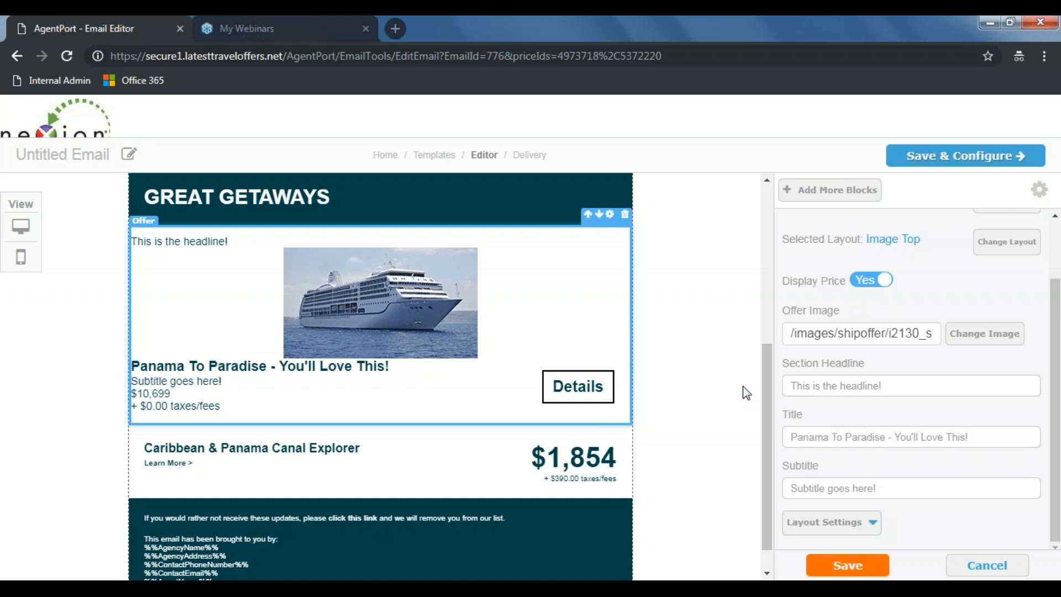
scroll(932, 413, up, 2)
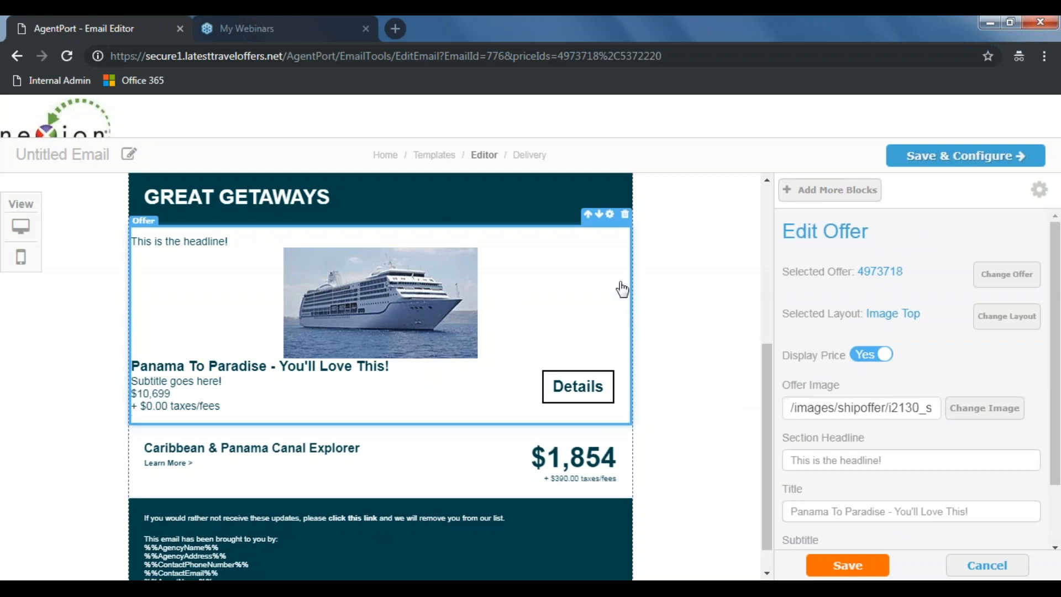
click(625, 215)
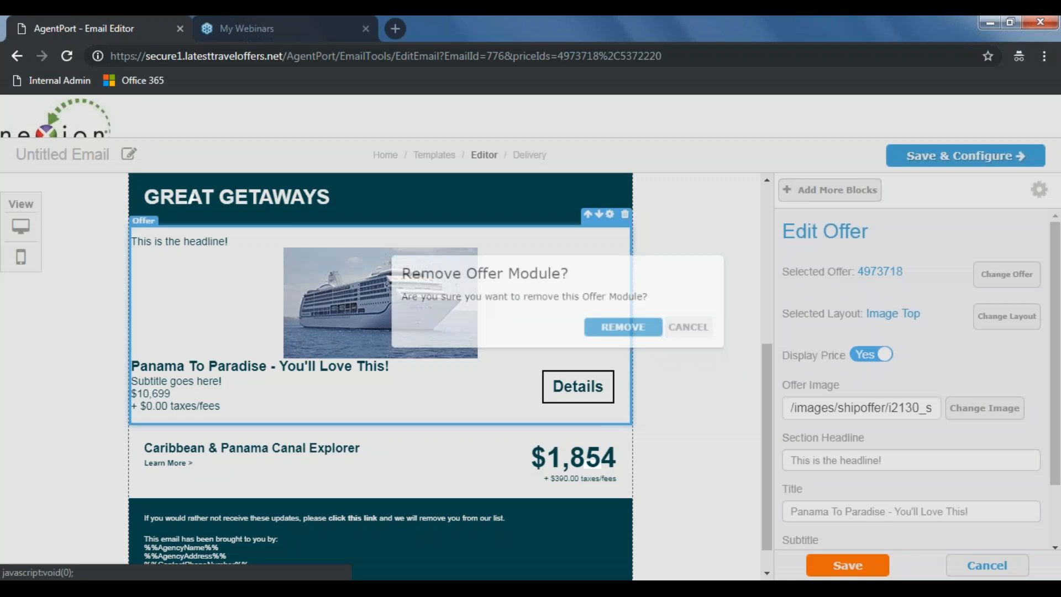
click(615, 371)
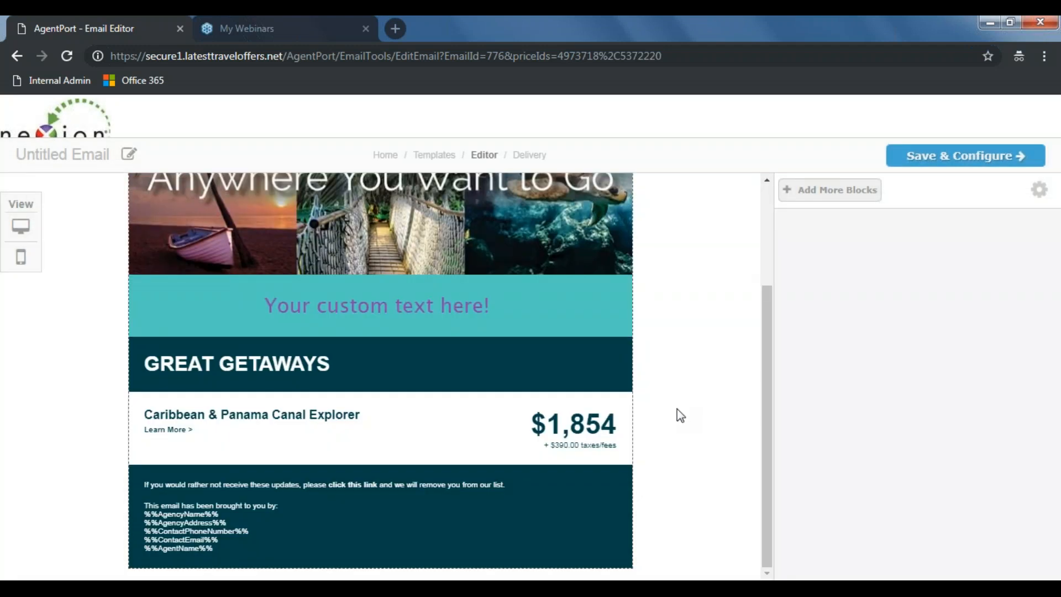
scroll(691, 430, up, 3)
scroll(691, 430, down, 3)
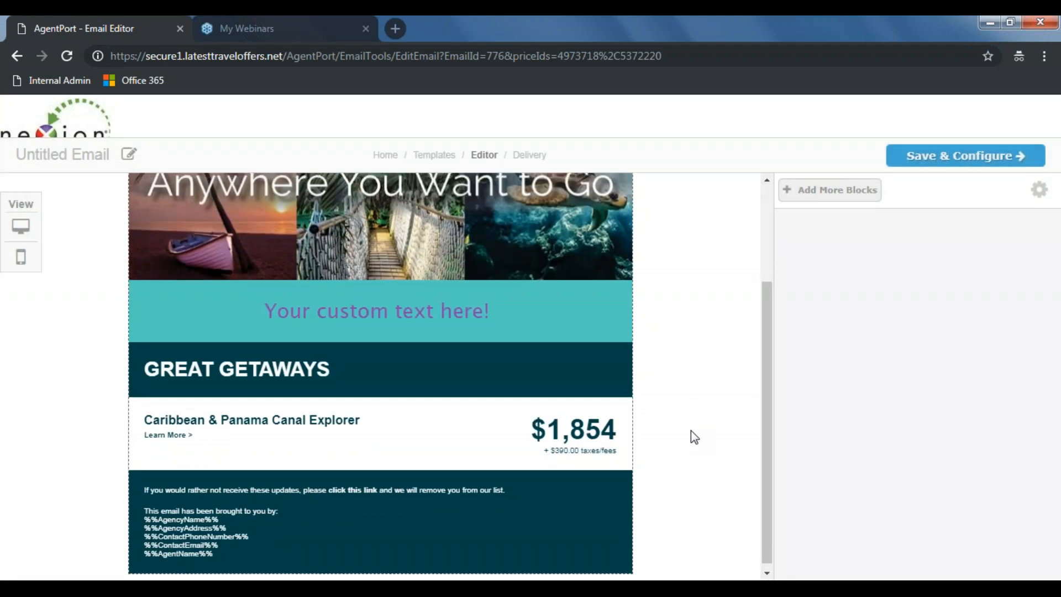
scroll(690, 430, up, 3)
scroll(683, 440, down, 2)
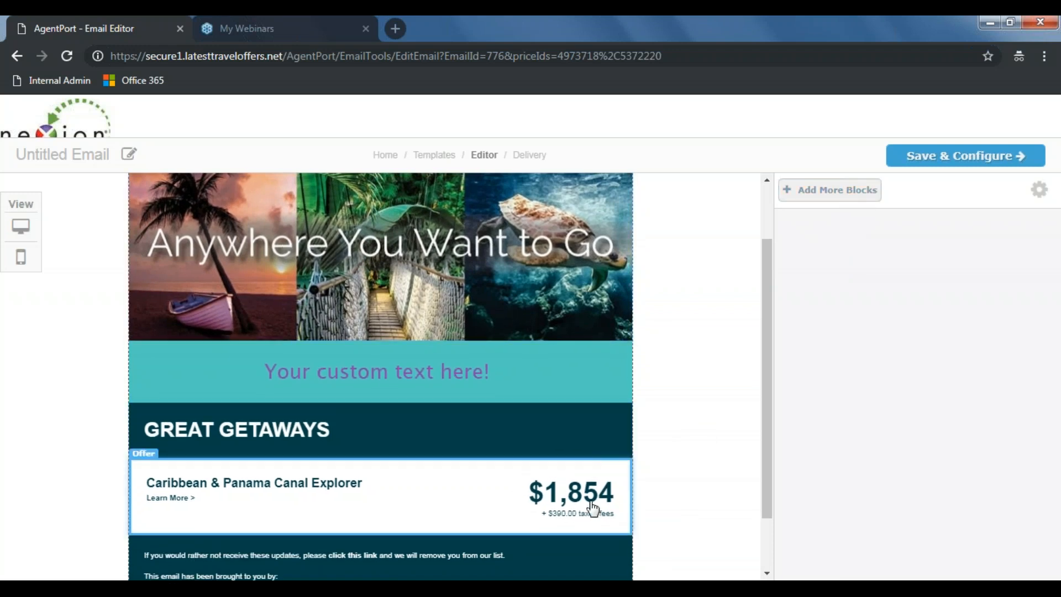
- Add the 5 Night Bermuda Cruise offer from the clipboard above the Caribbean & Panama Canal Explorer offer
click(839, 200)
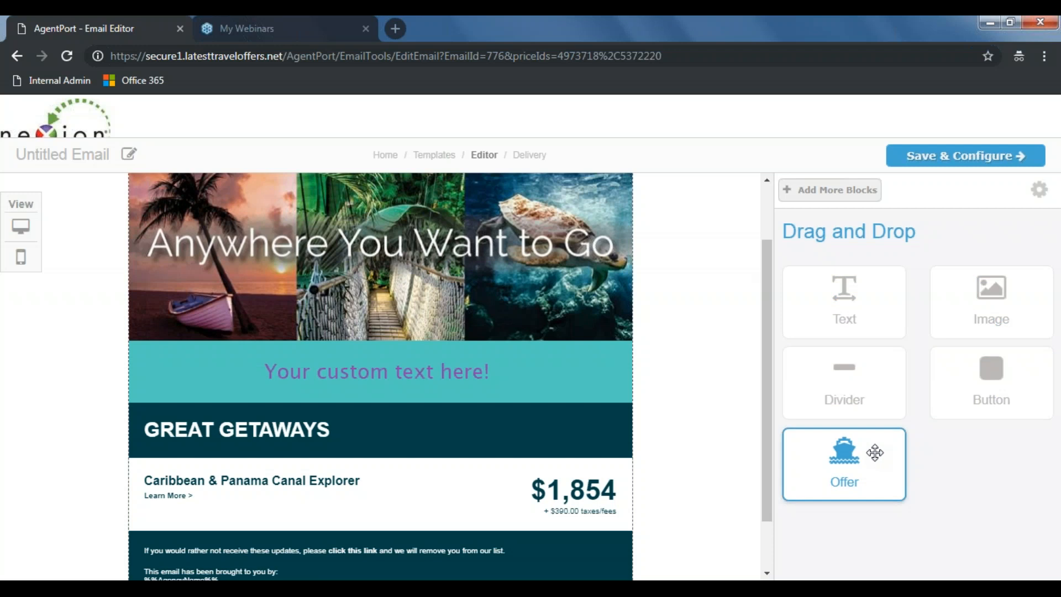
drag(870, 450, 547, 476)
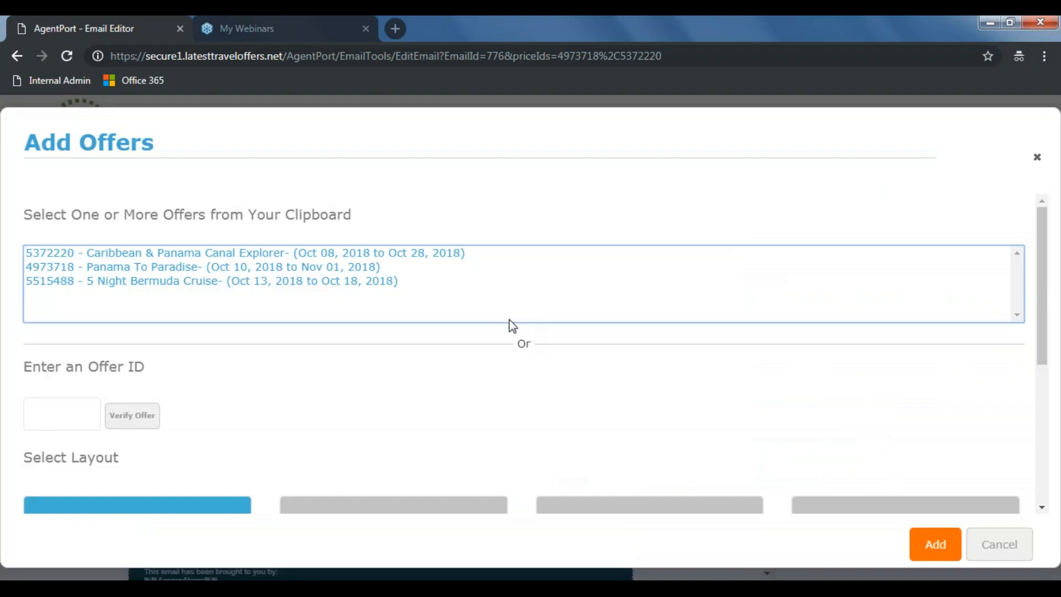
click(310, 282)
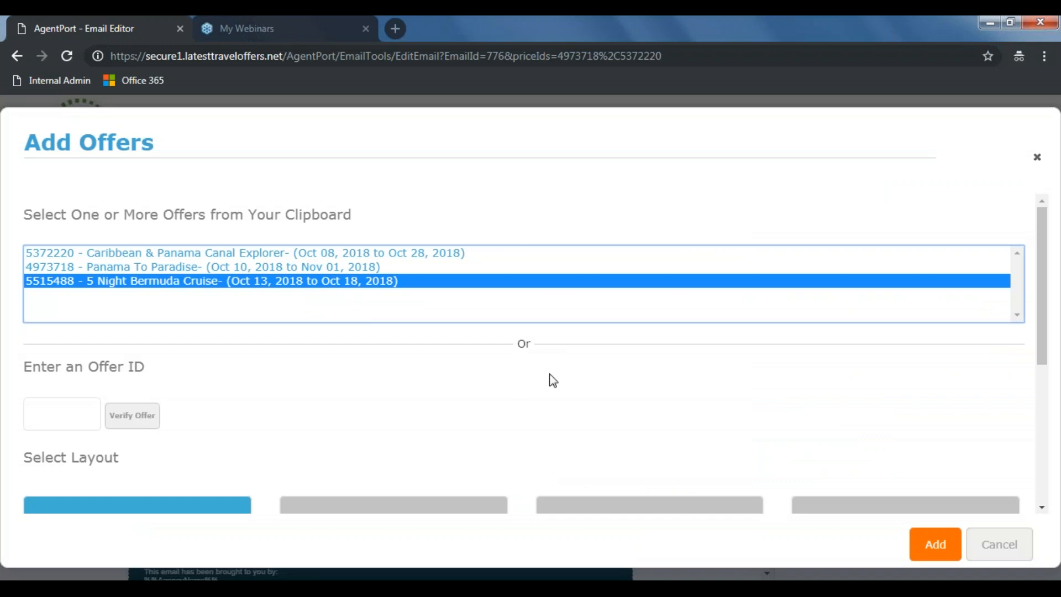
click(937, 546)
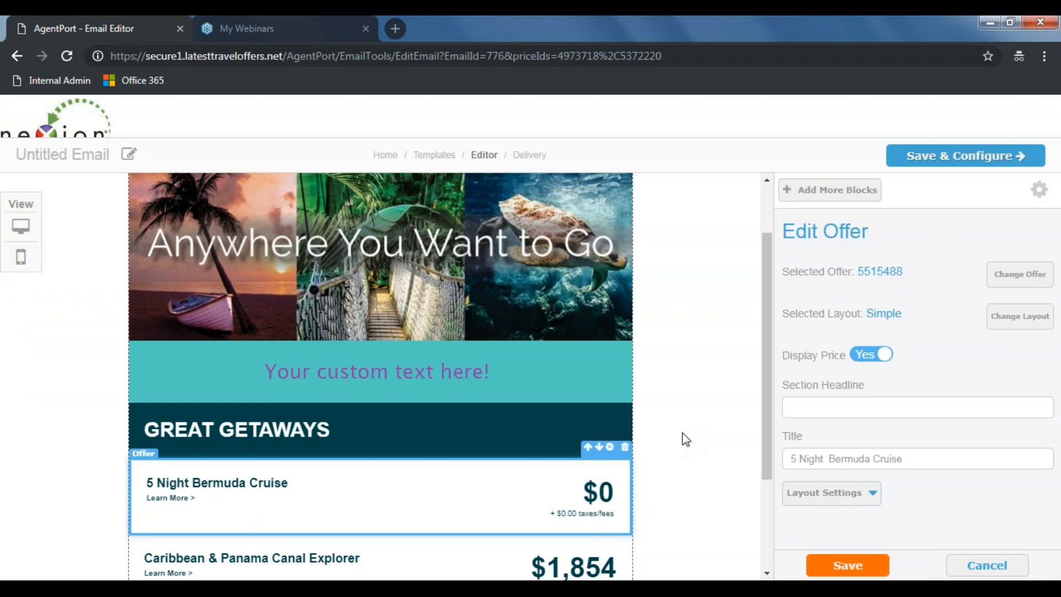
- Move the Caribbean & Panama Canal Explorer offer above the Bermuda offer and place the GREAT GETAWAYS heading between them
scroll(686, 439, down, 2)
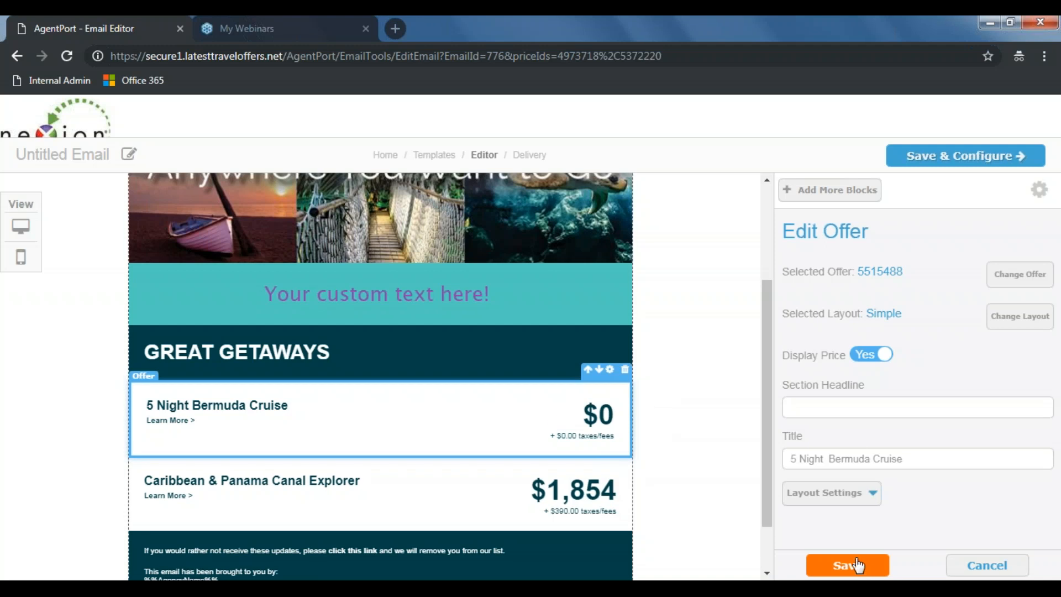
drag(525, 460, 521, 467)
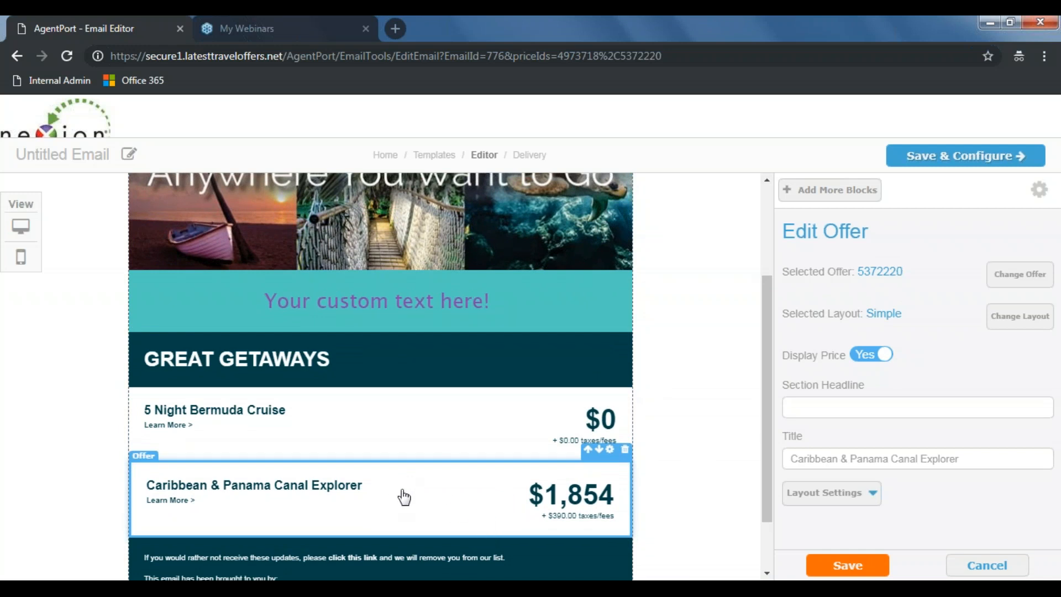
drag(404, 497, 406, 428)
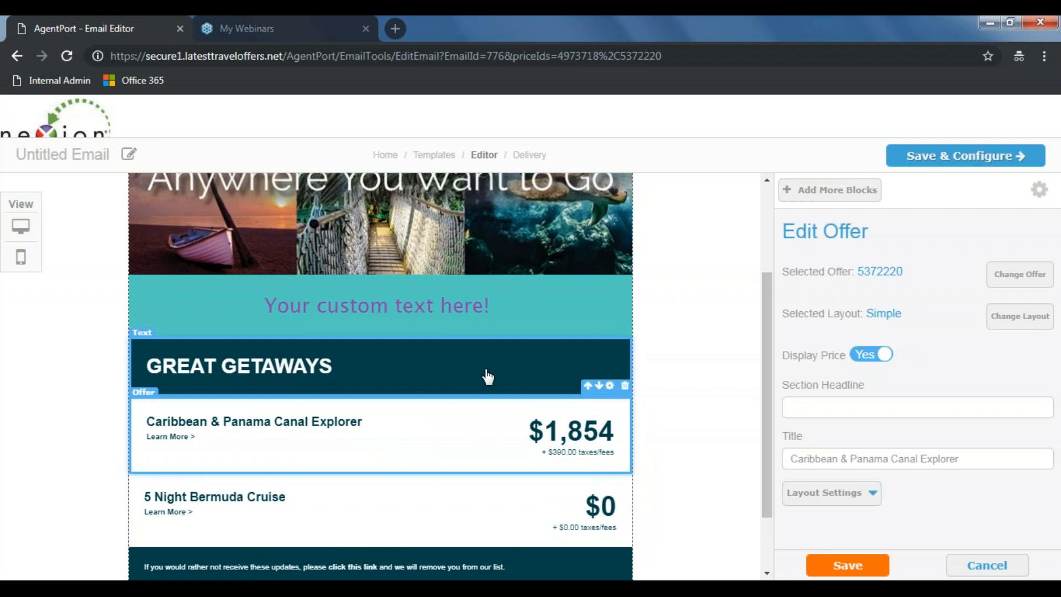
drag(487, 383, 486, 441)
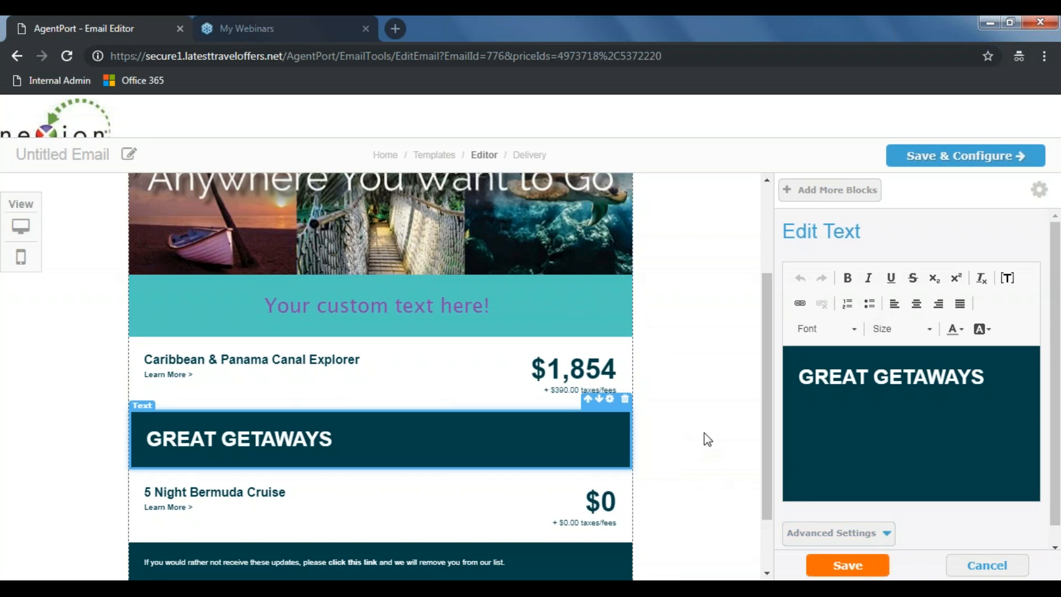
scroll(704, 434, down, 2)
scroll(704, 434, up, 2)
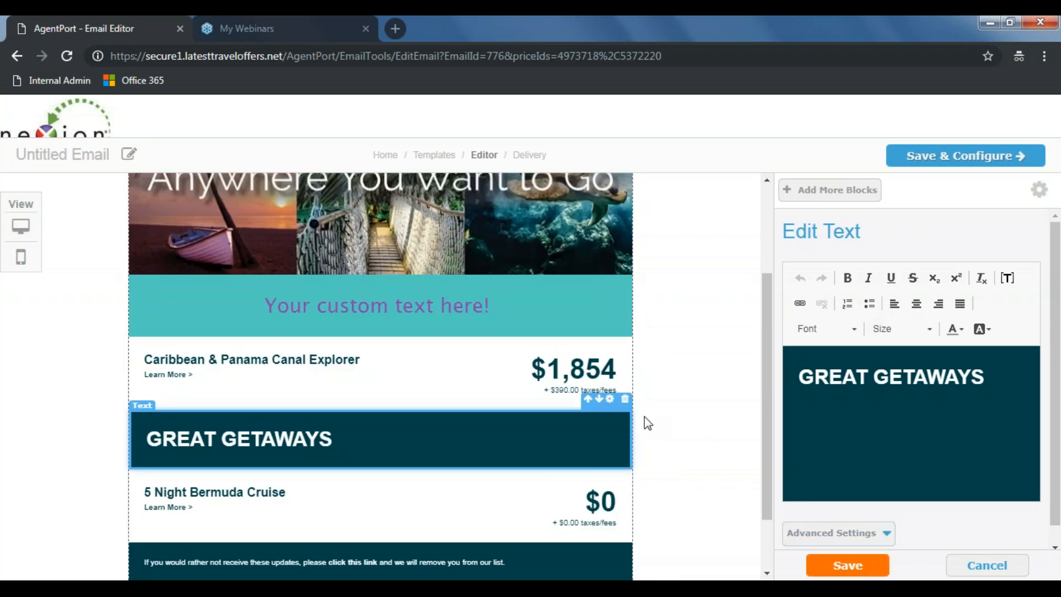
- Insert an image block between the custom text and the Caribbean & Panama Canal Explorer offer, using books-918521_1920.jpg
click(815, 200)
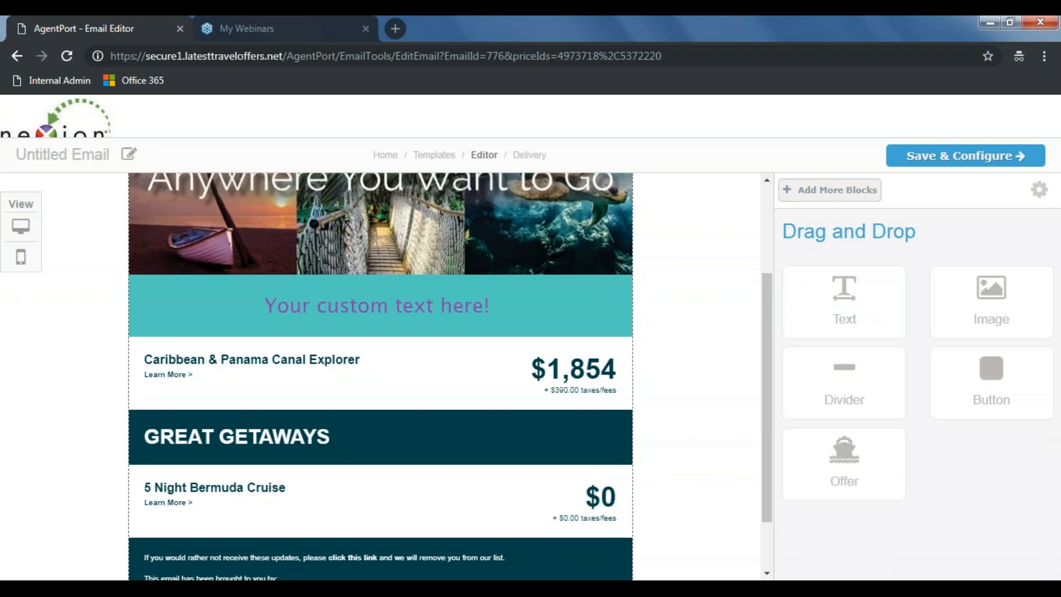
drag(990, 308, 606, 363)
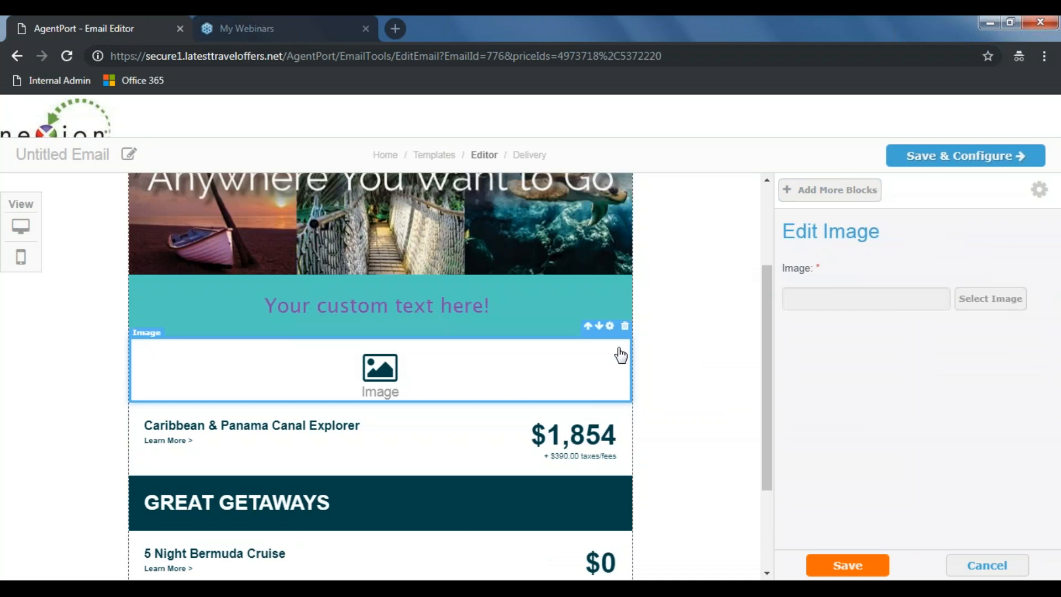
click(1013, 304)
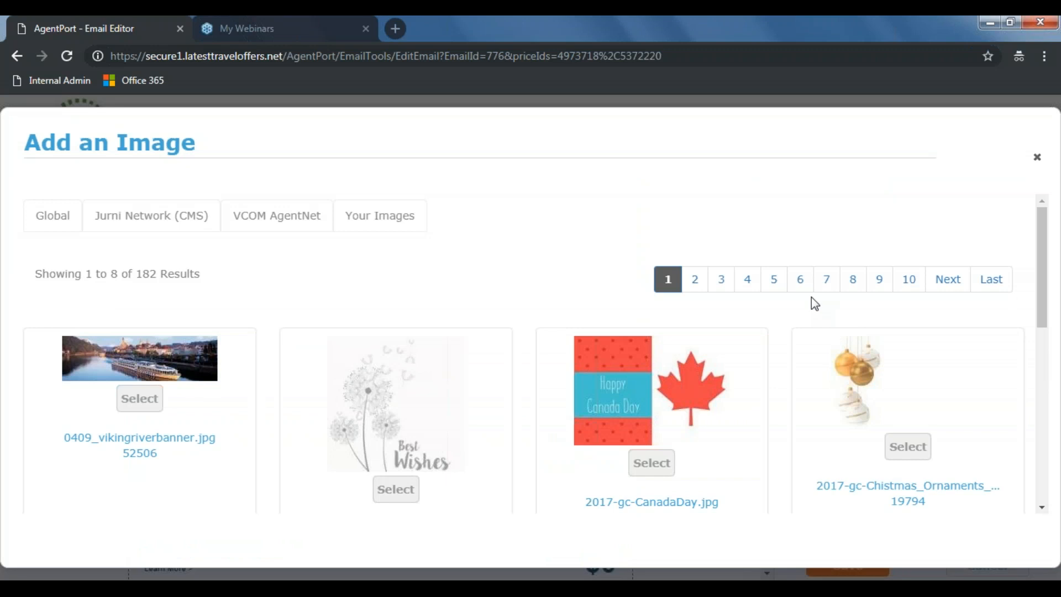
click(847, 282)
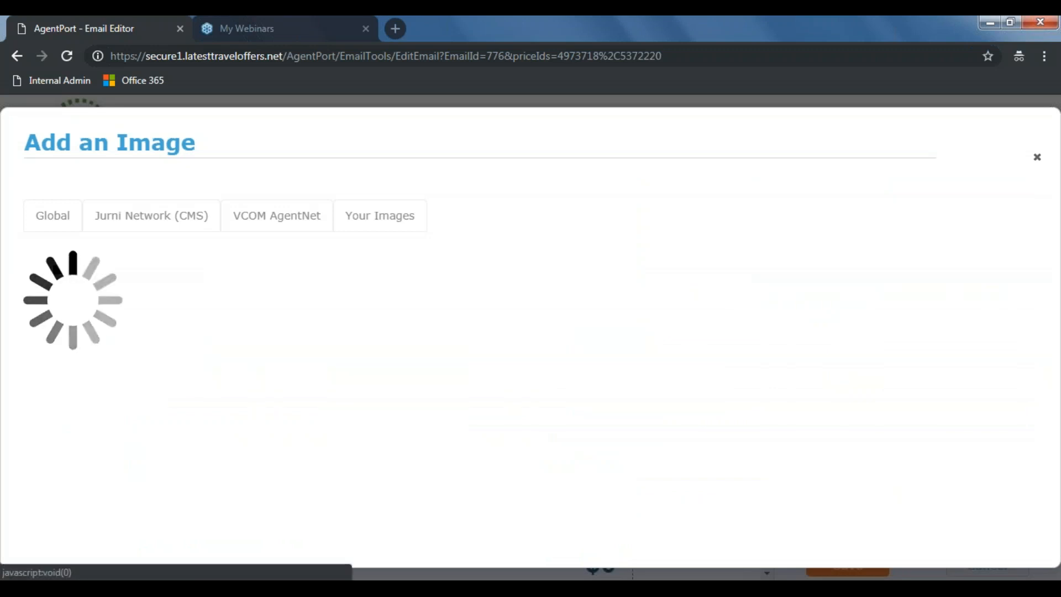
scroll(777, 355, down, 5)
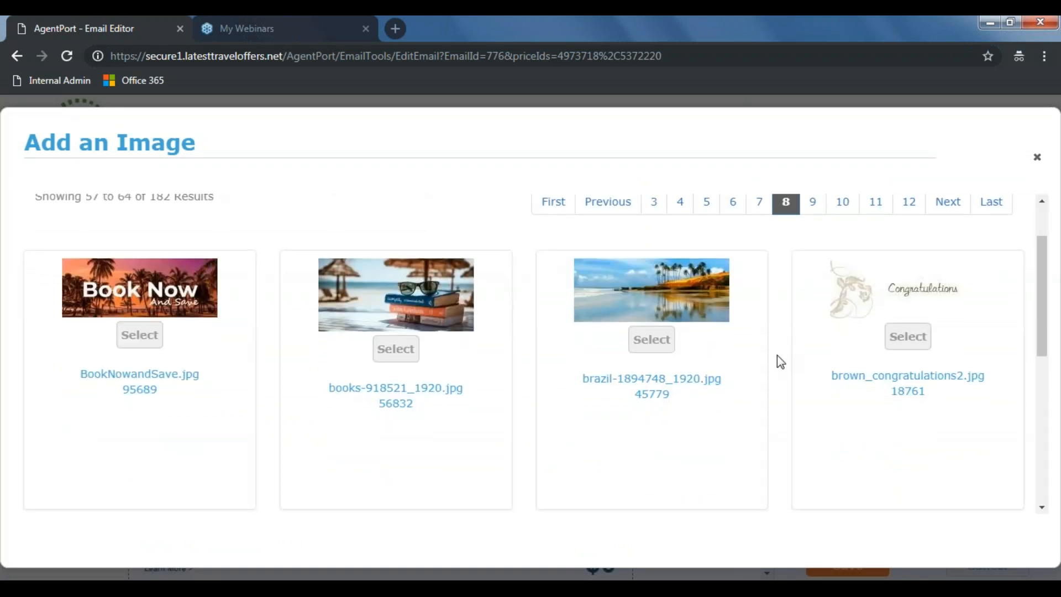
scroll(781, 367, down, 2)
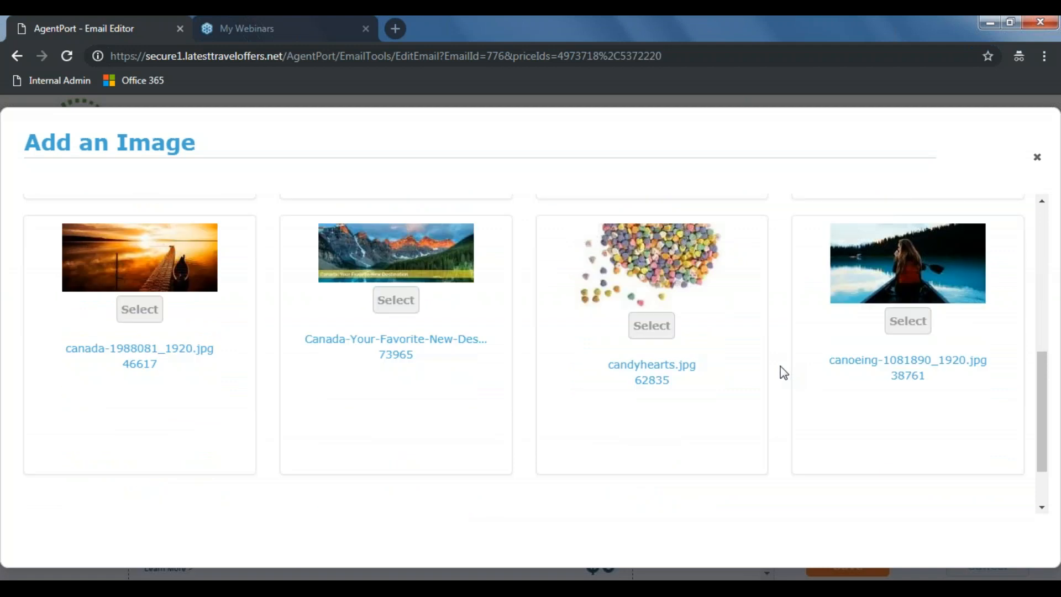
scroll(781, 372, up, 7)
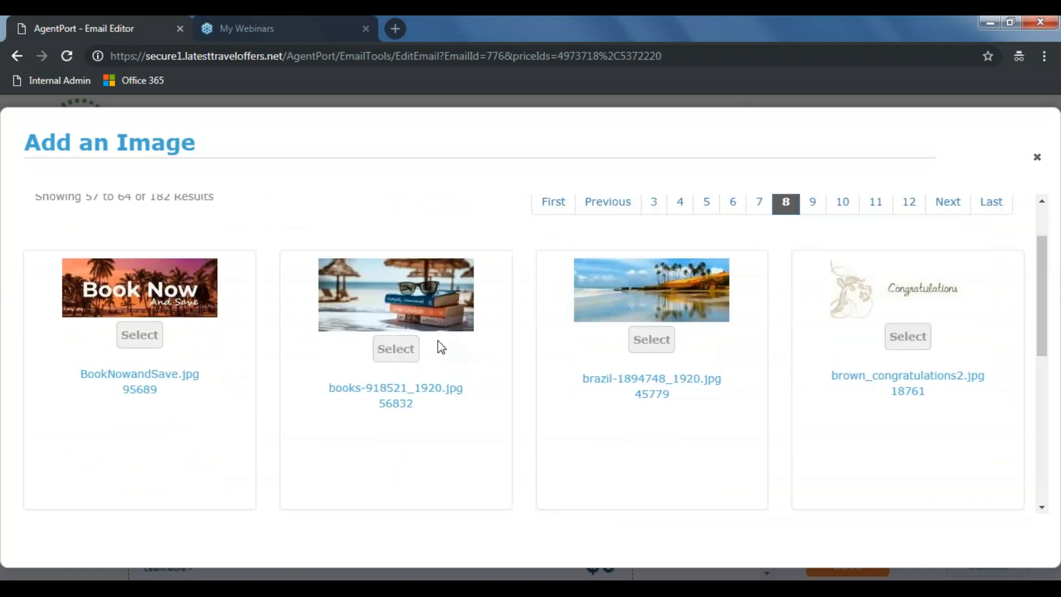
click(403, 346)
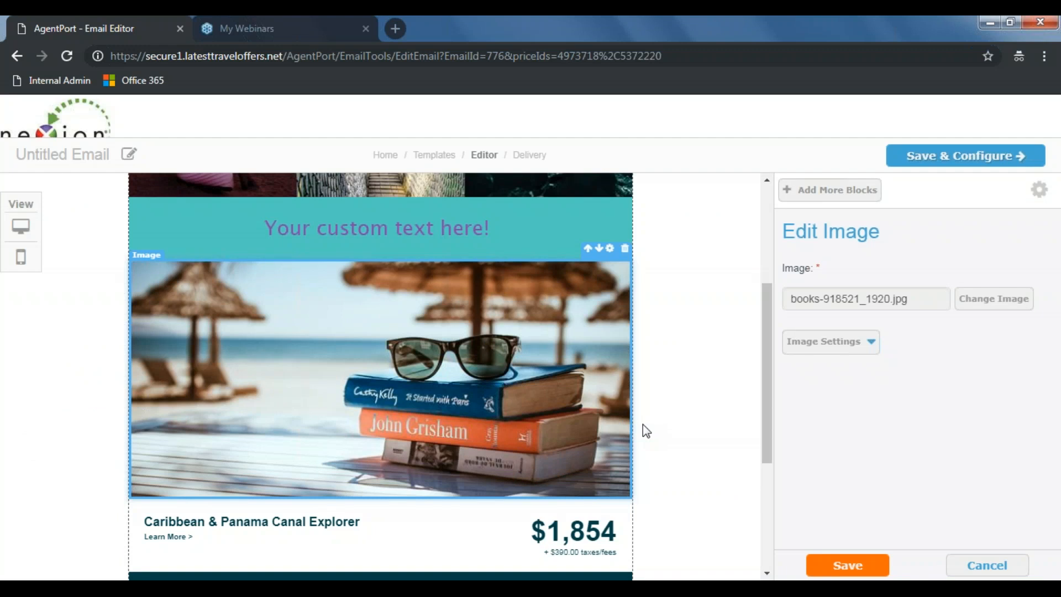
- Rearrange the blocks so the Caribbean & Panama Canal Explorer offer sits between the custom text and the beach books image
scroll(641, 426, up, 4)
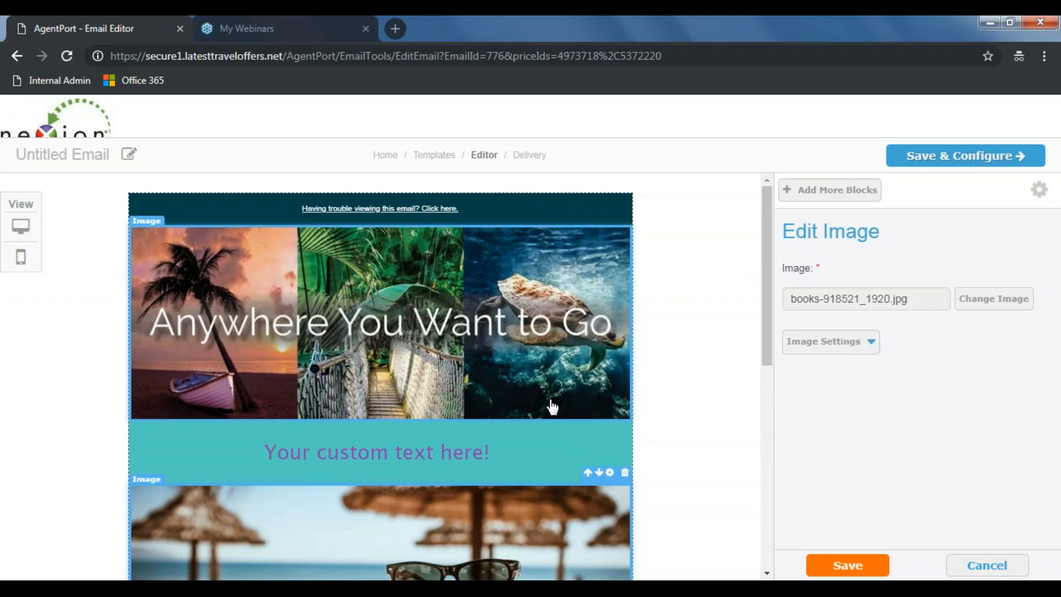
scroll(576, 399, down, 4)
scroll(575, 398, up, 4)
scroll(608, 343, down, 3)
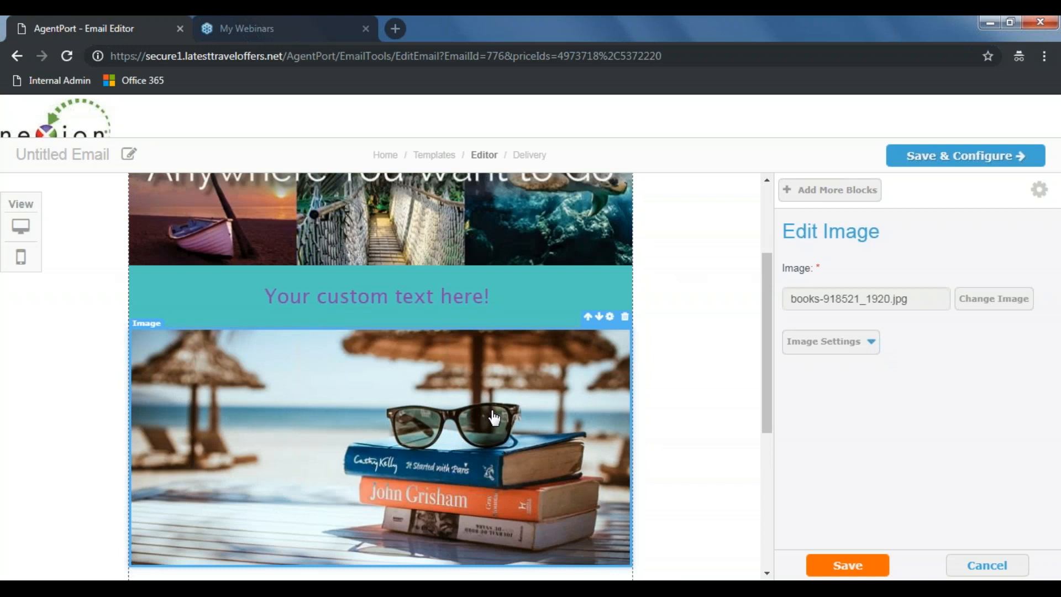
scroll(493, 418, down, 3)
drag(486, 437, 486, 217)
scroll(497, 442, up, 2)
drag(490, 519, 494, 221)
drag(545, 324, 545, 239)
scroll(605, 329, up, 4)
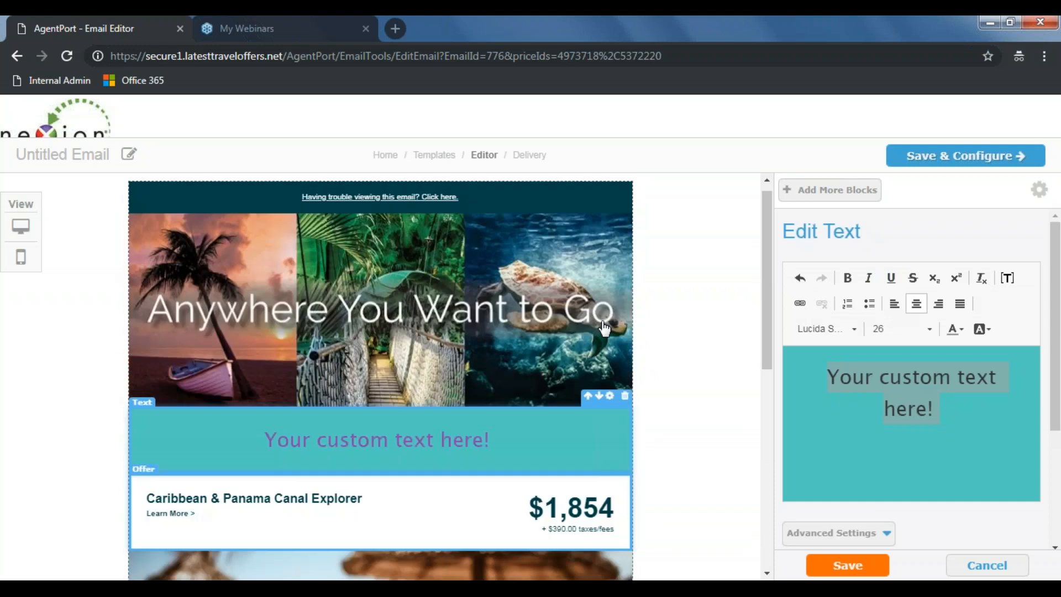
scroll(605, 328, down, 6)
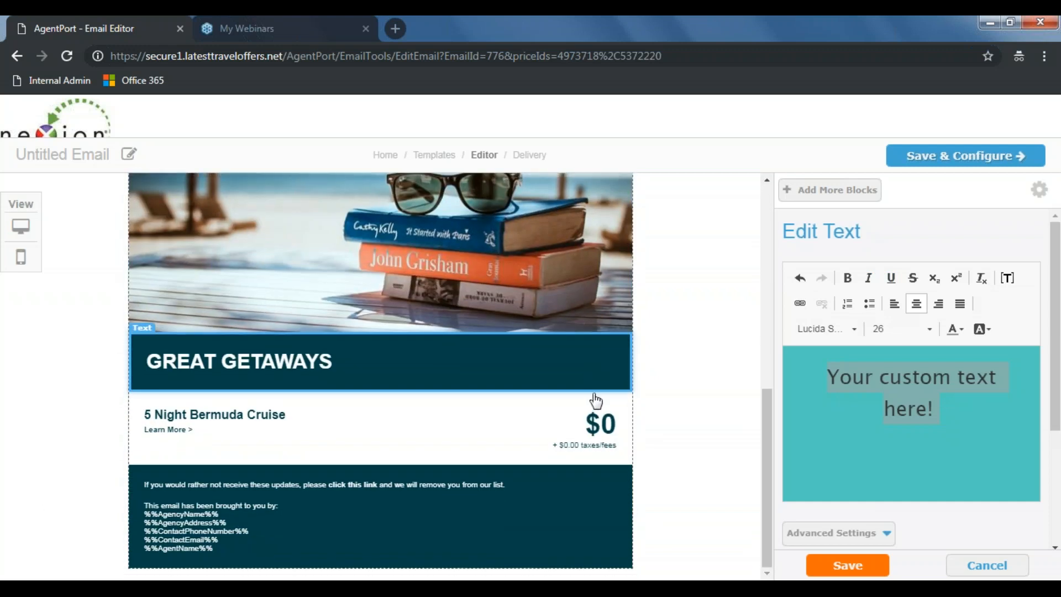
- Add a divider between the GREAT GETAWAYS heading and the Bermuda offer and colour it dark red
click(838, 198)
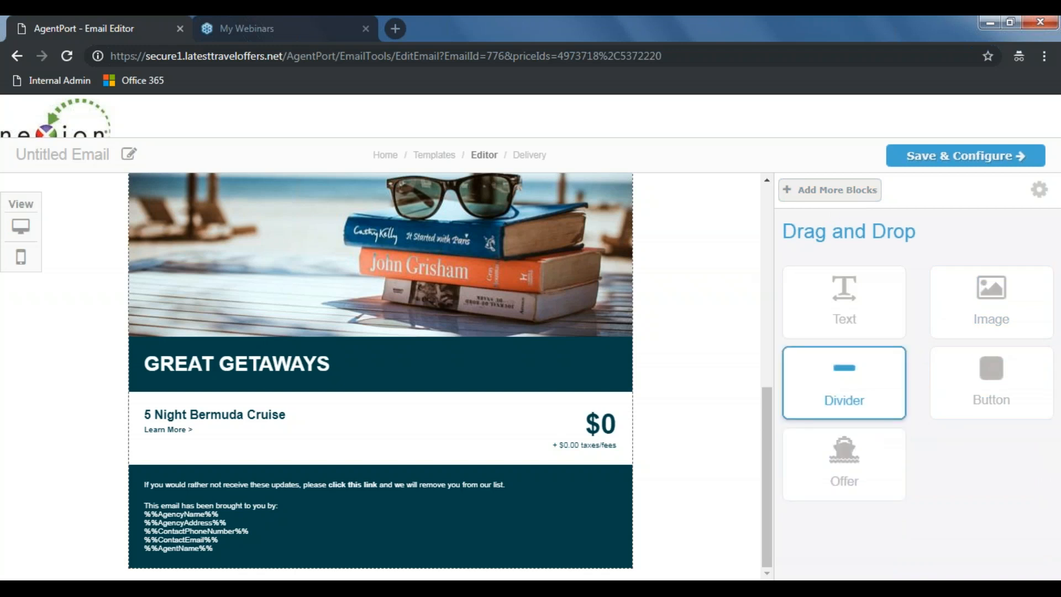
drag(903, 384, 536, 390)
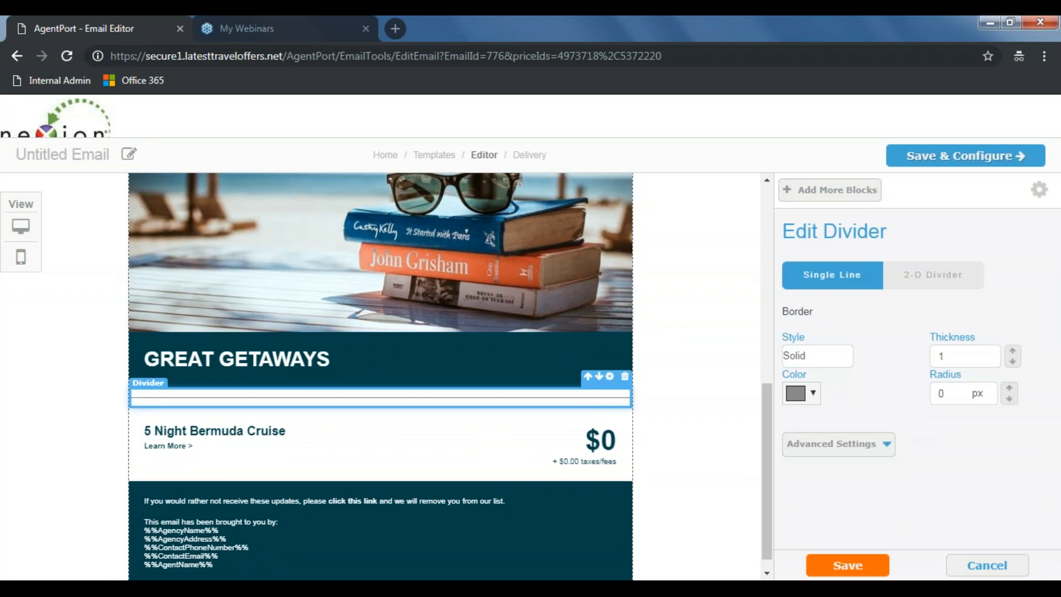
click(813, 399)
drag(793, 244, 875, 247)
click(898, 357)
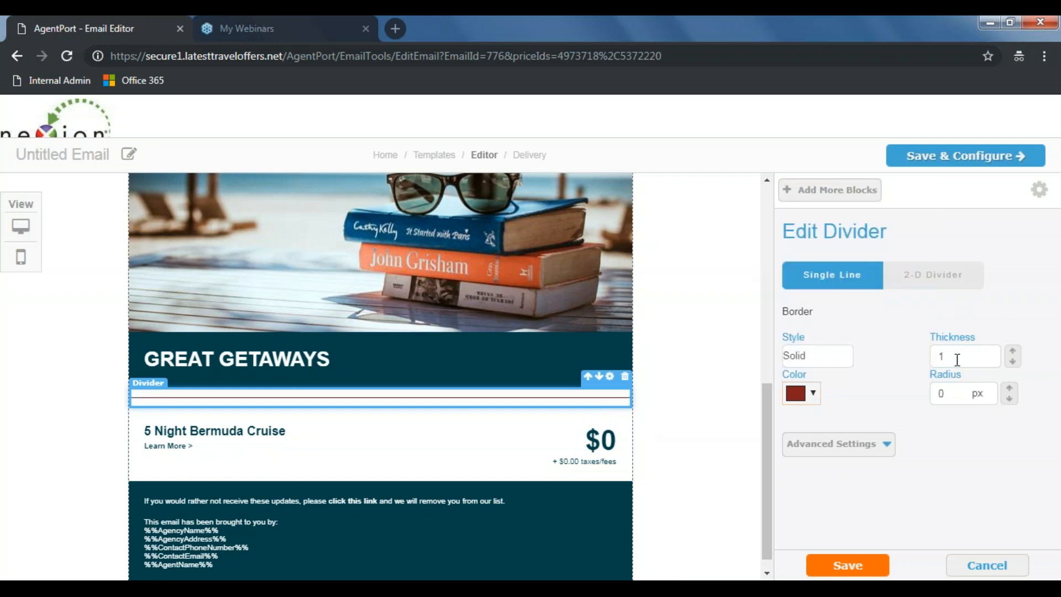
- Set the divider's thickness to 15 and its border style to Dotted
click(1013, 352)
click(1014, 351)
click(1014, 351)
click(1014, 352)
click(1014, 351)
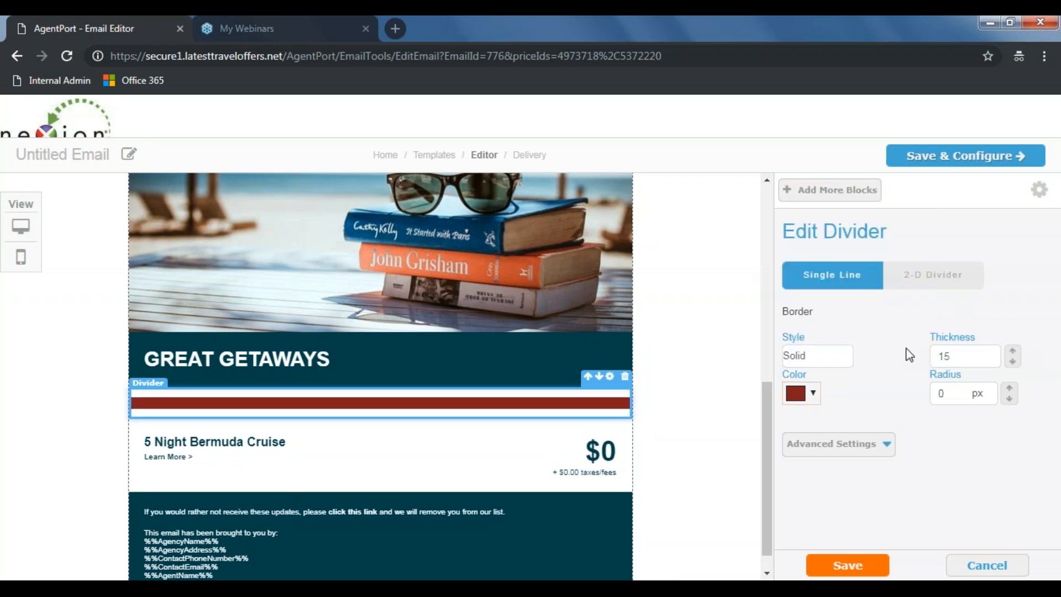
click(831, 357)
click(827, 405)
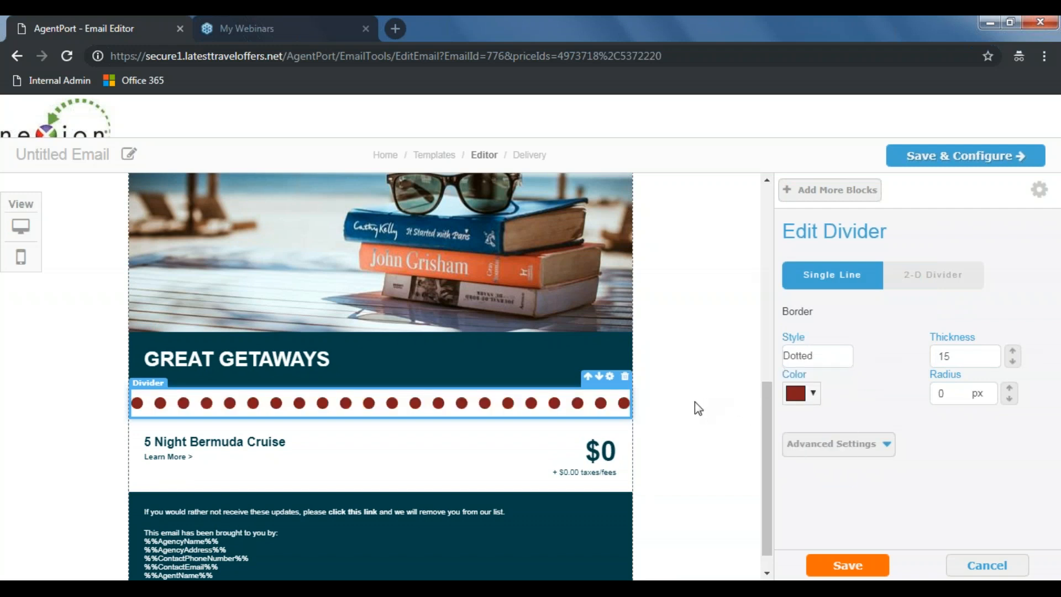
- Remove the dotted divider module from the email and look over the remaining blocks
click(626, 380)
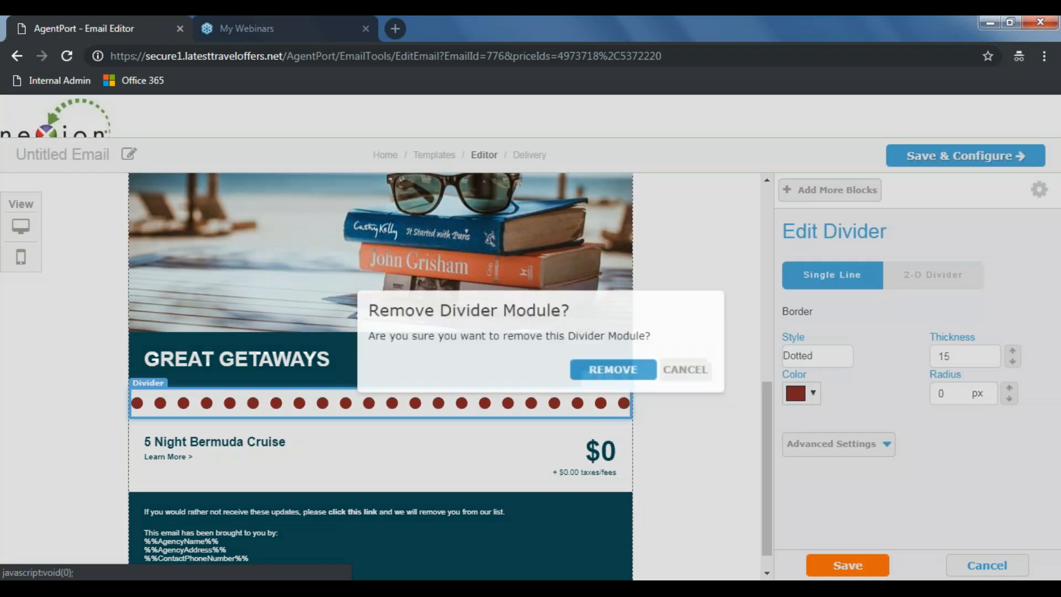
click(603, 371)
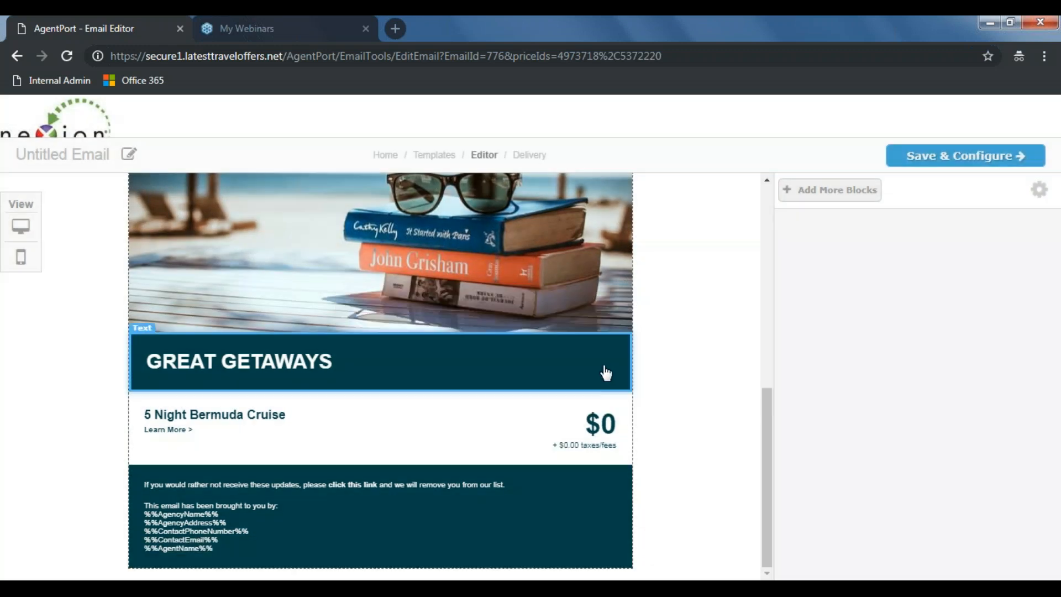
scroll(668, 392, up, 5)
scroll(663, 395, down, 2)
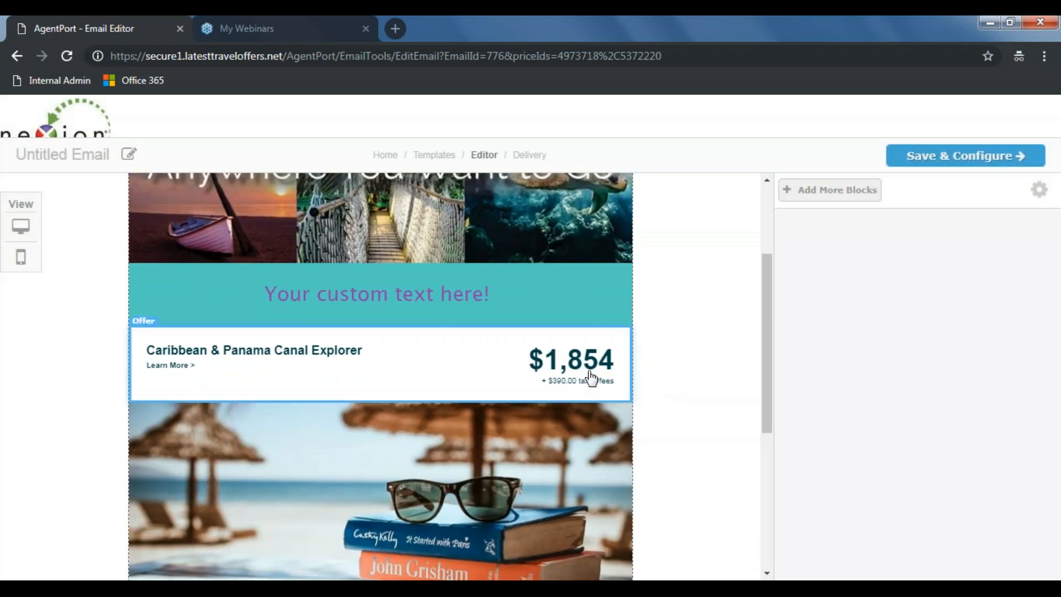
scroll(632, 348, down, 4)
scroll(588, 389, down, 2)
scroll(588, 393, up, 7)
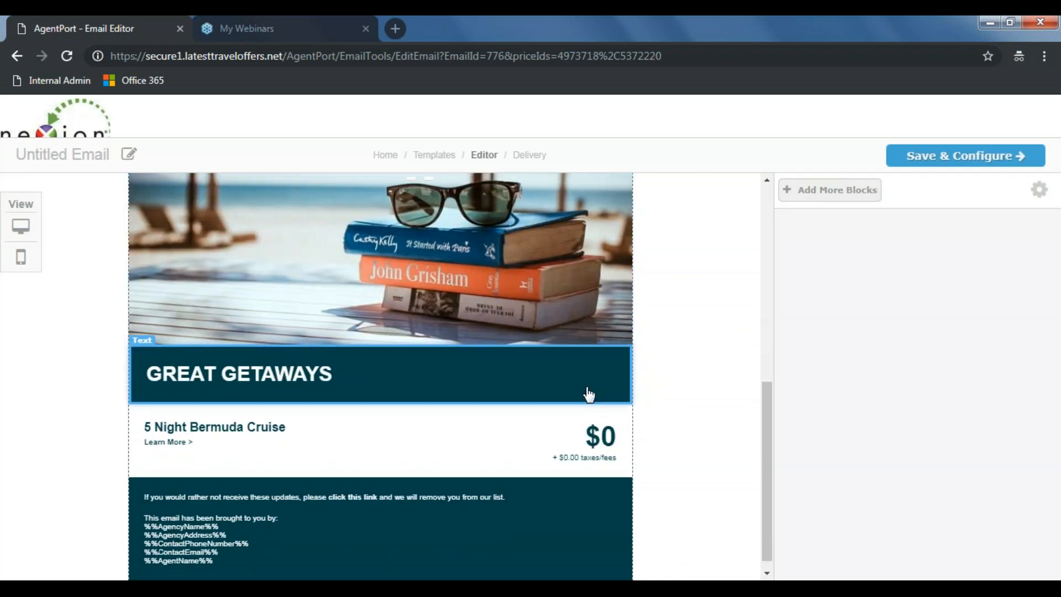
- Add a button block between the banner image and the custom text, using the Rounded Filled - Grey library style
click(818, 189)
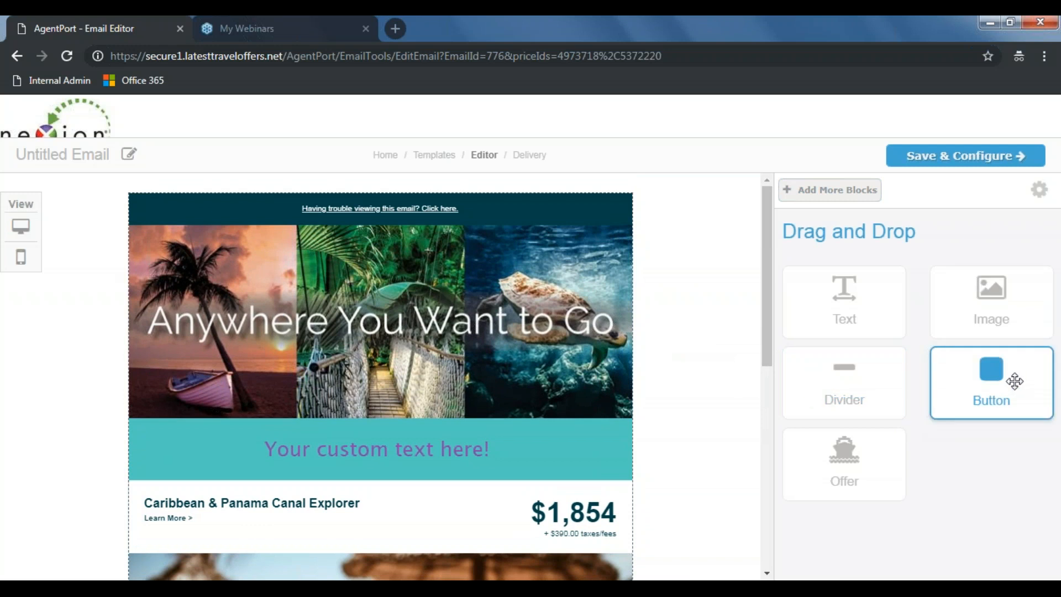
drag(998, 374, 462, 438)
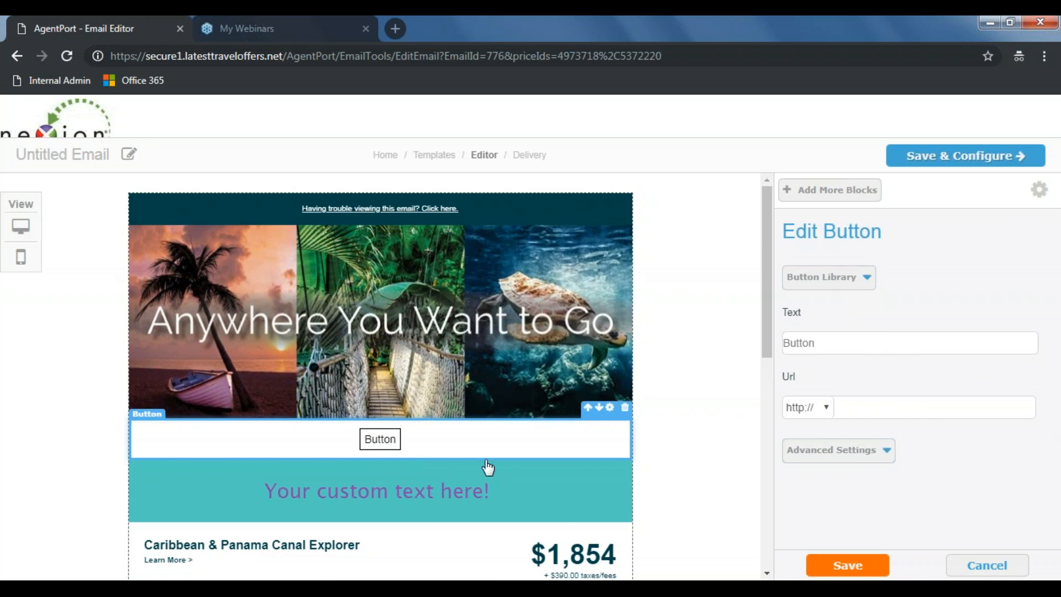
click(798, 280)
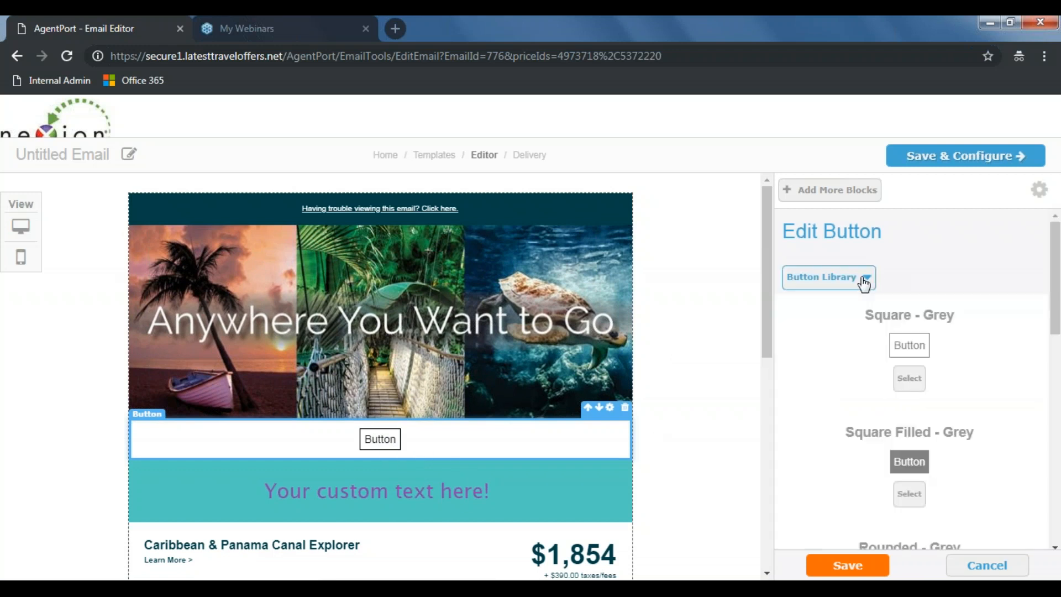
scroll(949, 381, down, 4)
scroll(950, 381, up, 2)
scroll(949, 381, down, 2)
scroll(949, 382, down, 3)
scroll(945, 381, down, 1)
scroll(945, 387, up, 1)
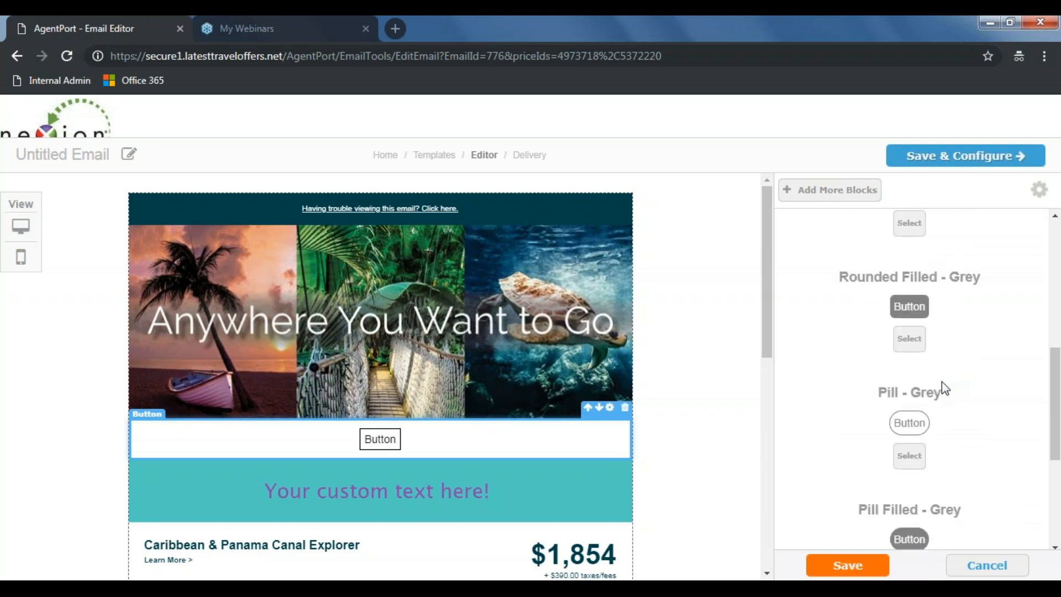
click(911, 349)
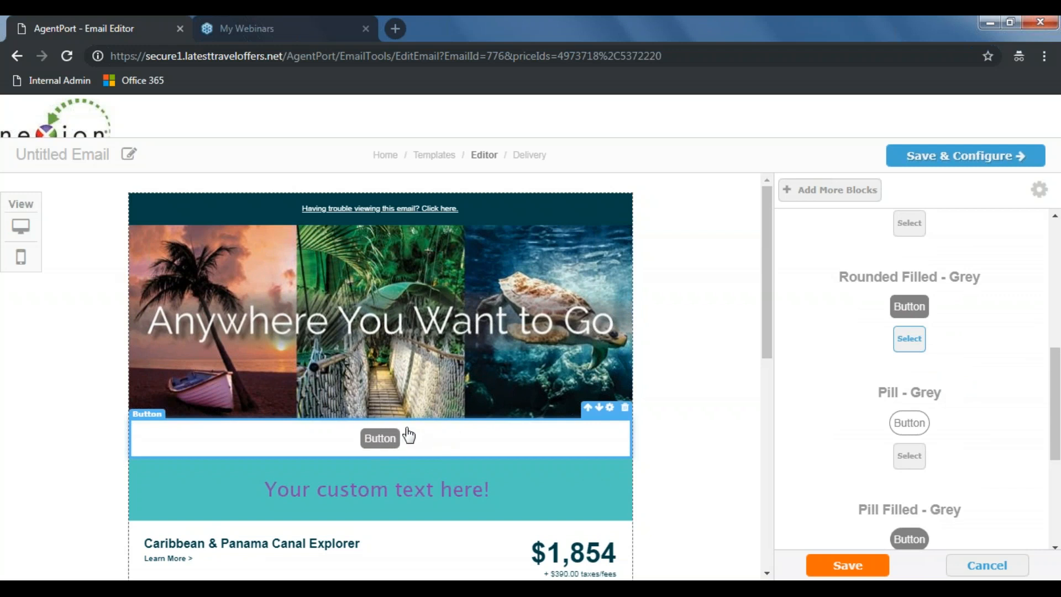
- Expand the new button block's advanced settings and examine its background, font, colour and alignment options
scroll(873, 482, down, 4)
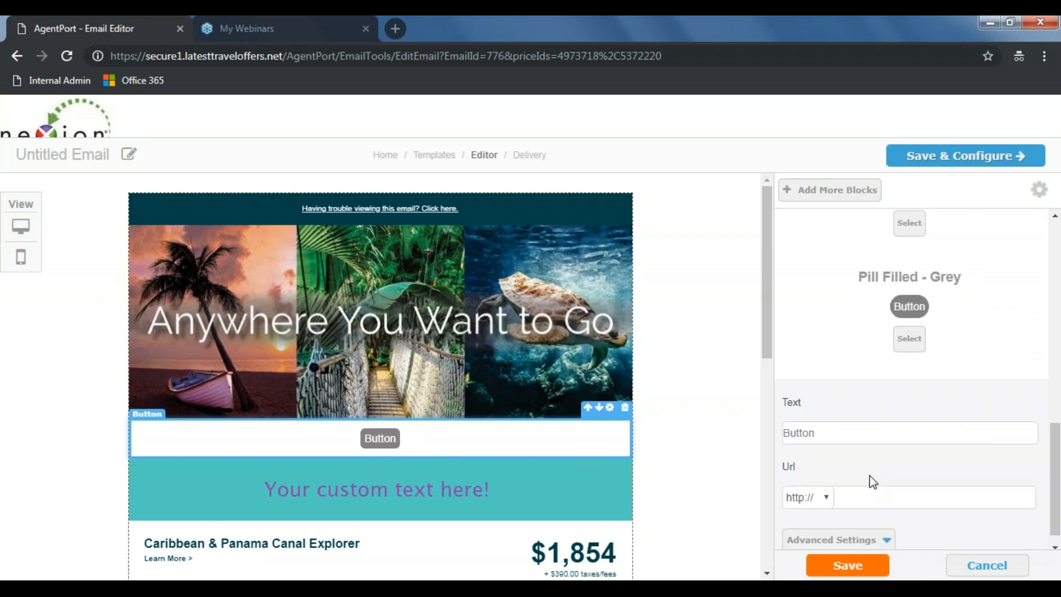
scroll(870, 481, down, 1)
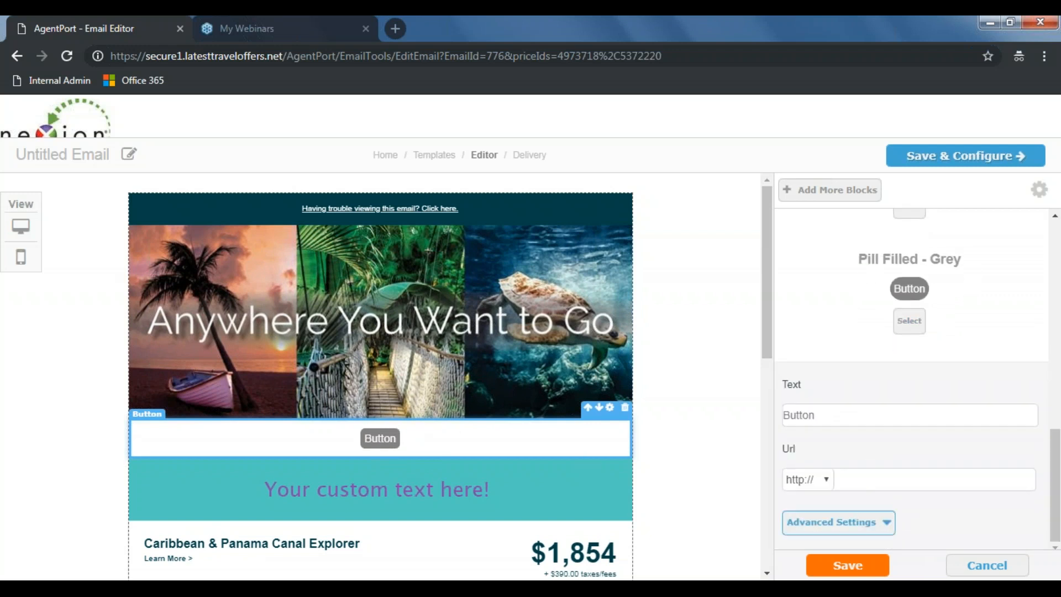
click(846, 532)
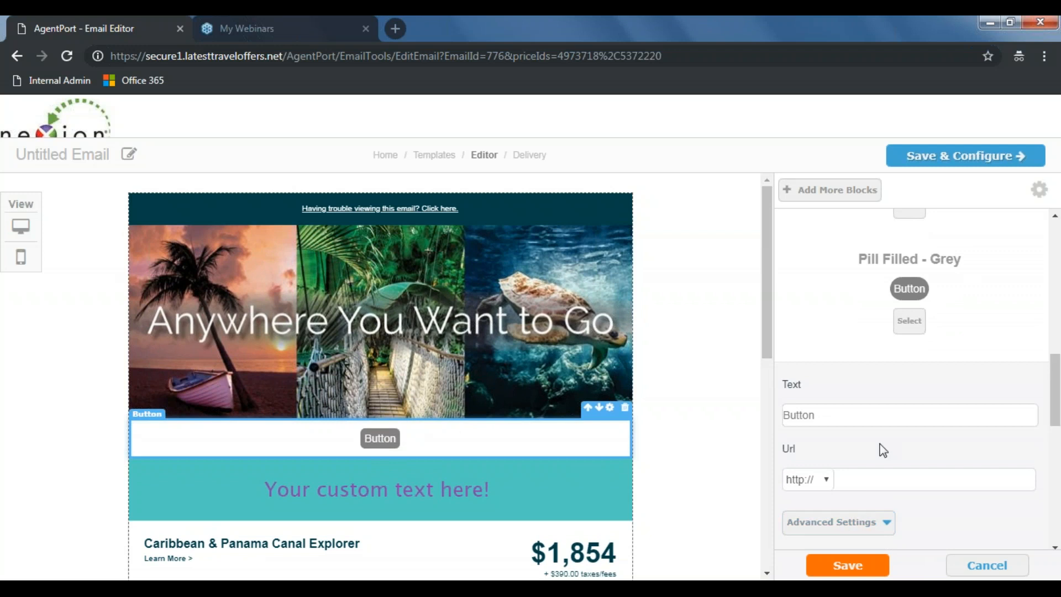
scroll(881, 445, down, 5)
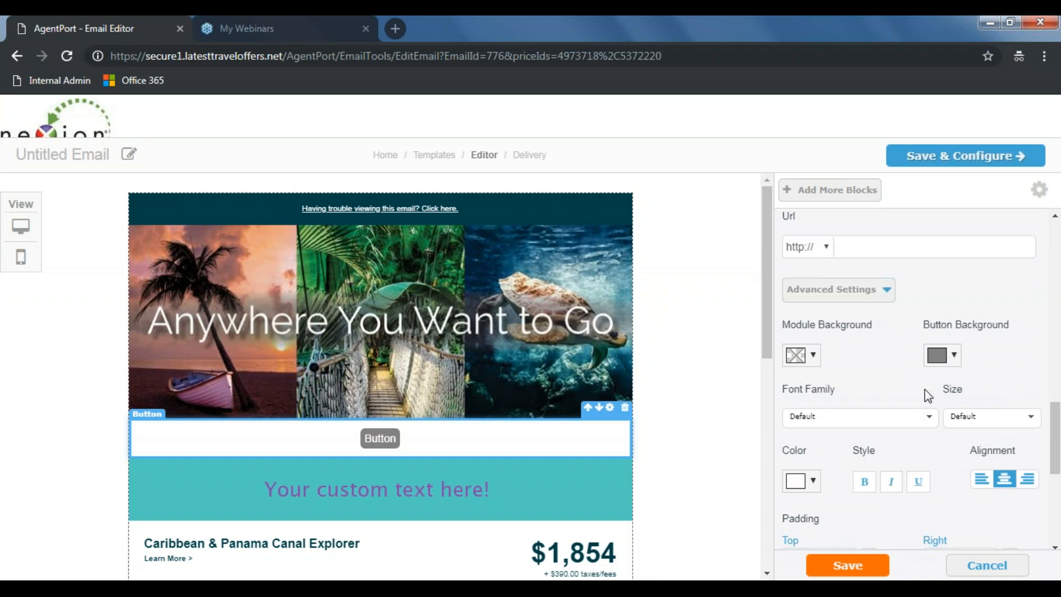
scroll(912, 433, up, 5)
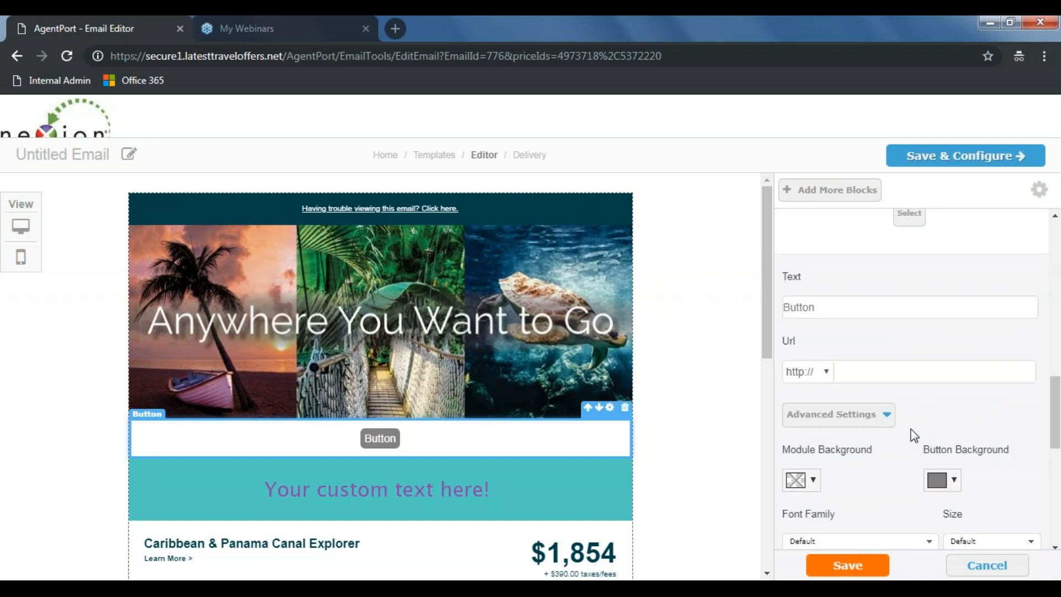
- Set the button's text to "Visit Our Website to Learn More!"
click(875, 421)
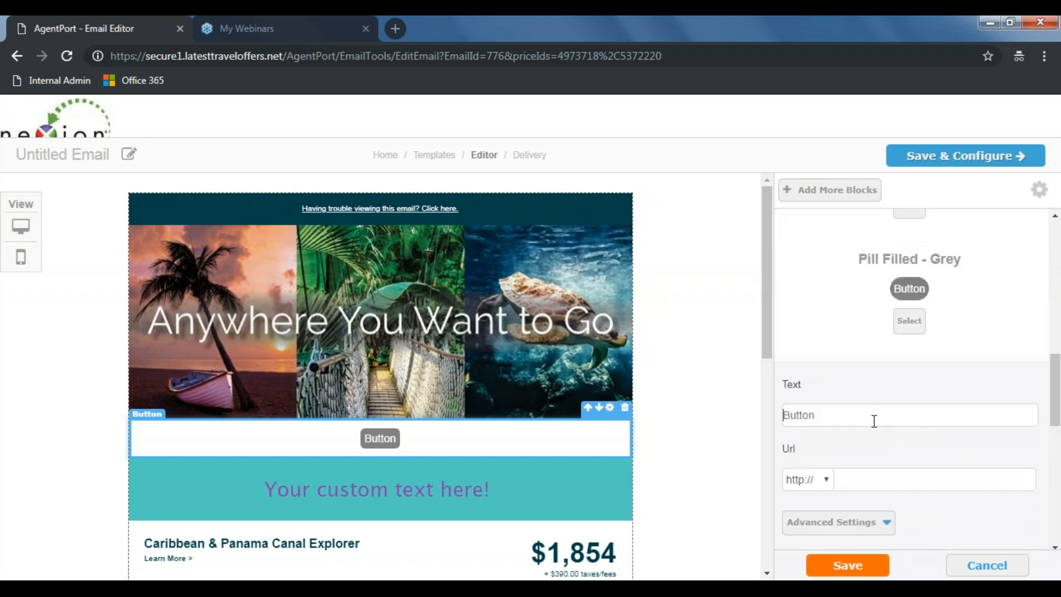
text(Vi)
key(BackSpace)
key(BackSpace)
text(Visit Our WEbsit)
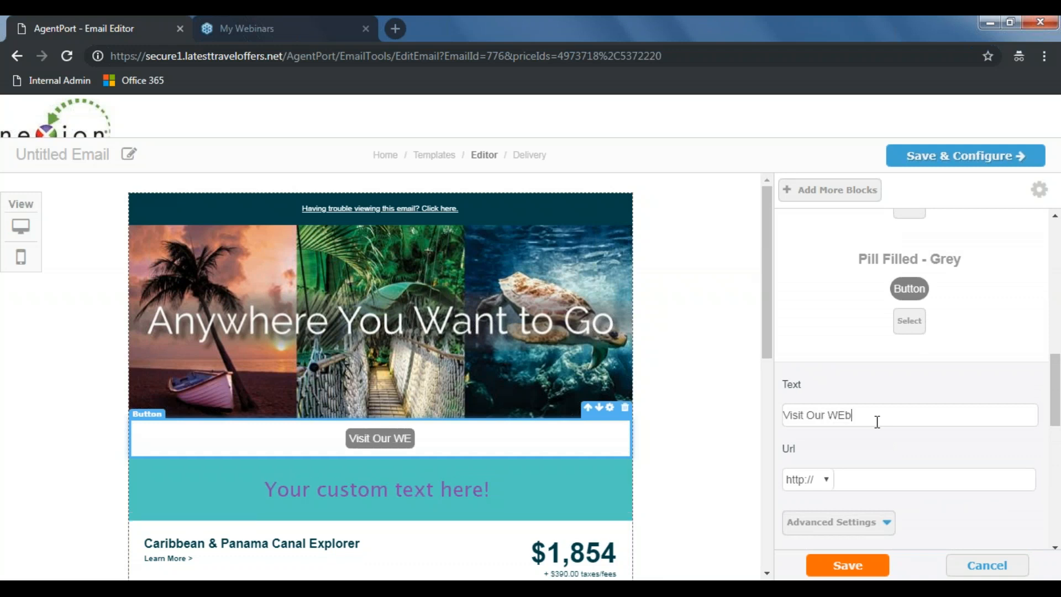
key(BackSpace)
key(BackSpace)
key(BackSpace)
key(BackSpace)
key(BackSpace)
text(ebsite t)
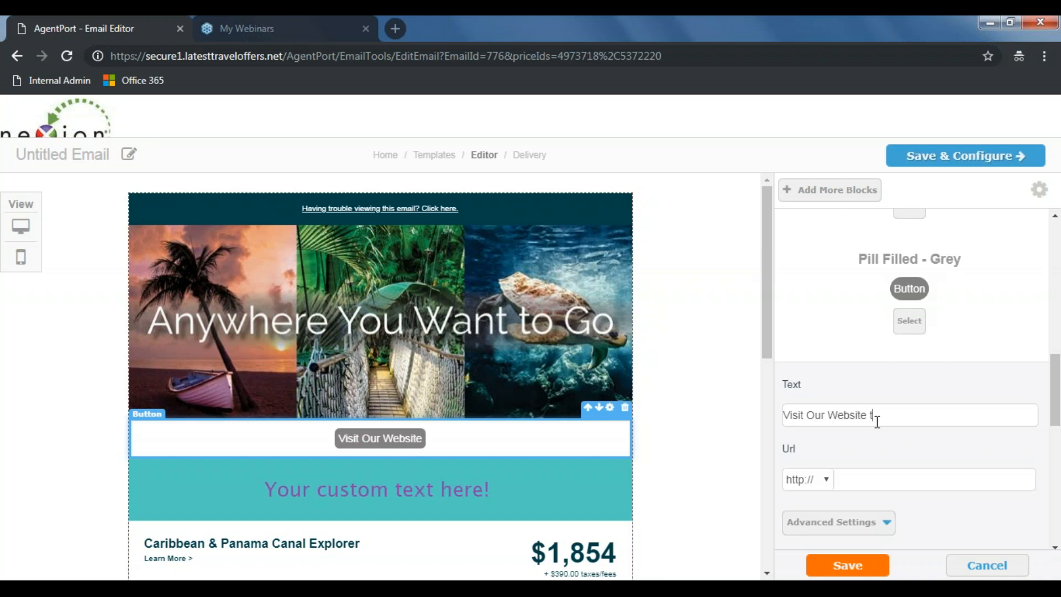
text(o Le)
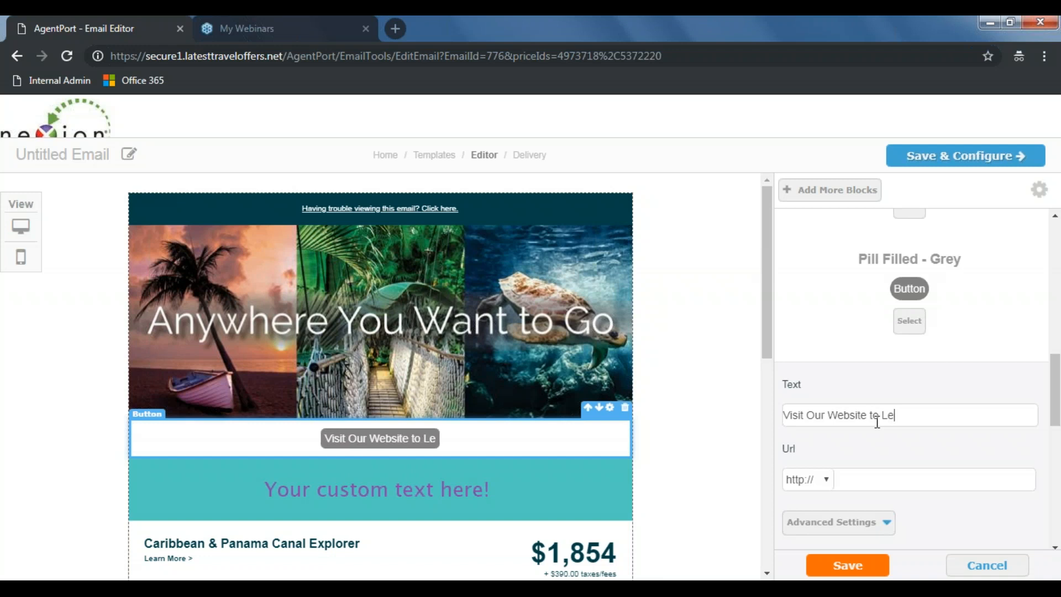
text(arn More!)
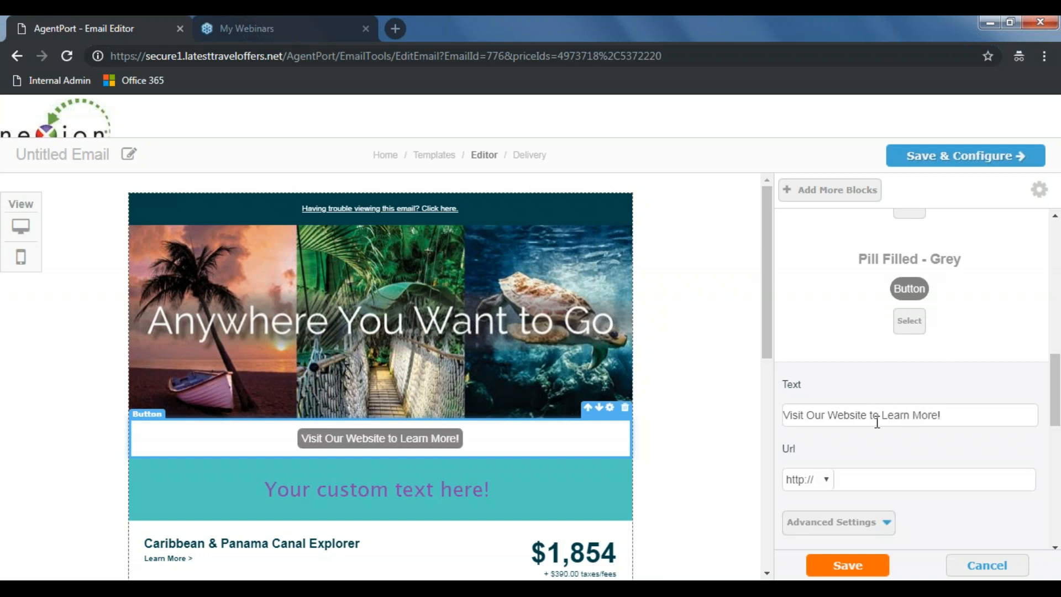
click(886, 471)
text(passportonlineinc.)
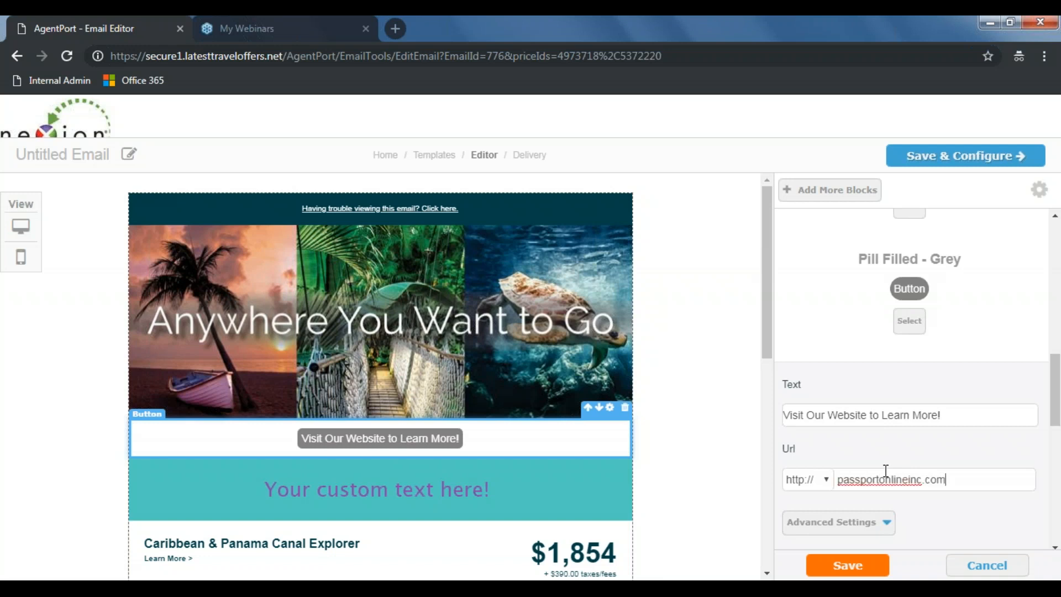
text(com)
- Give the button block's module background a pale teal colour
click(887, 523)
scroll(840, 362, down, 4)
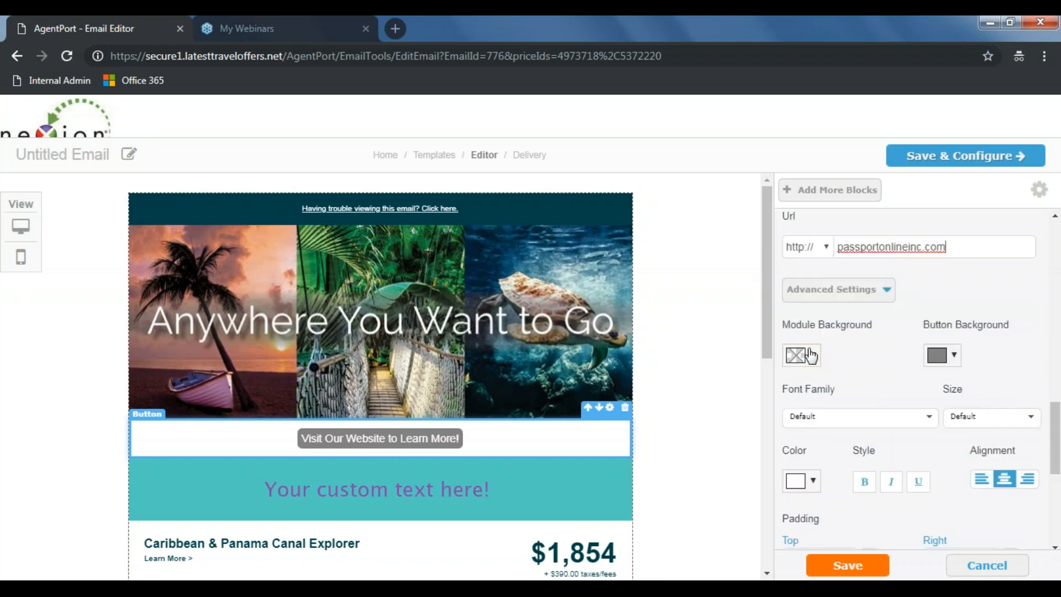
click(815, 356)
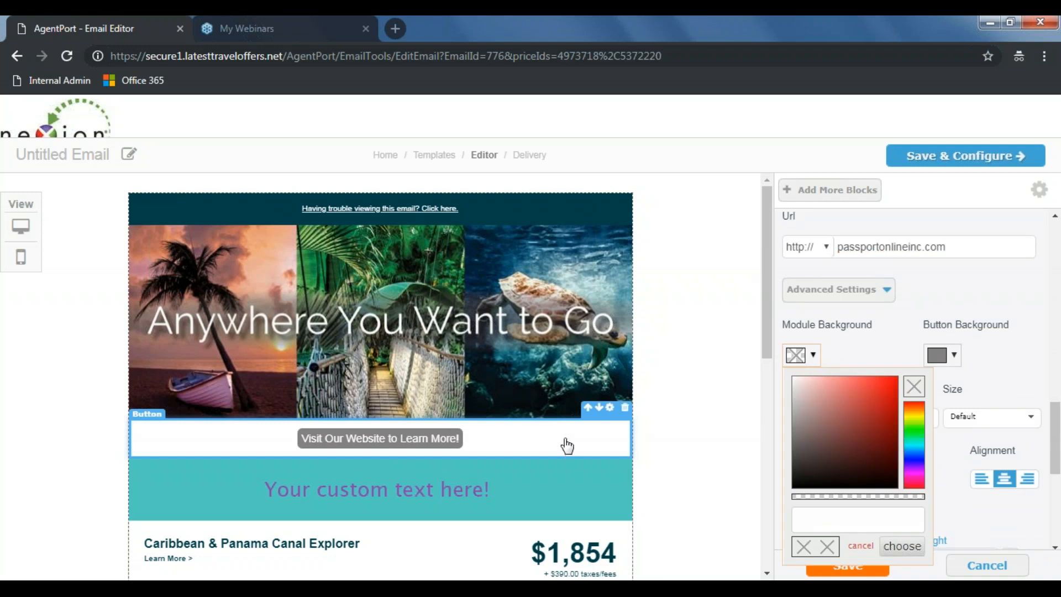
click(913, 441)
click(799, 381)
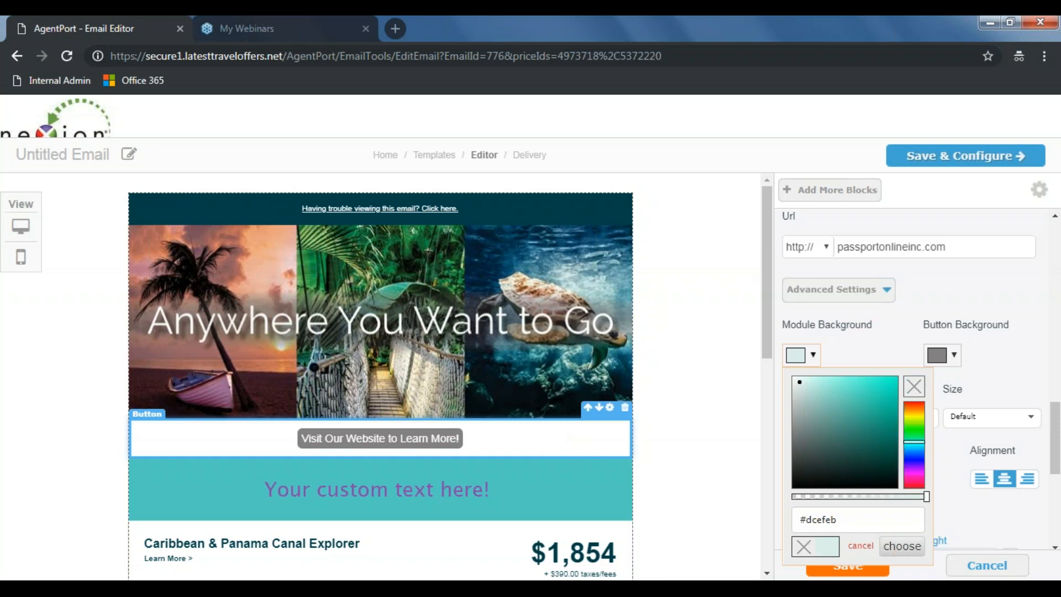
mouse_move(807, 388)
mouse_down()
mouse_move(824, 430)
mouse_move(810, 389)
mouse_up()
click(890, 547)
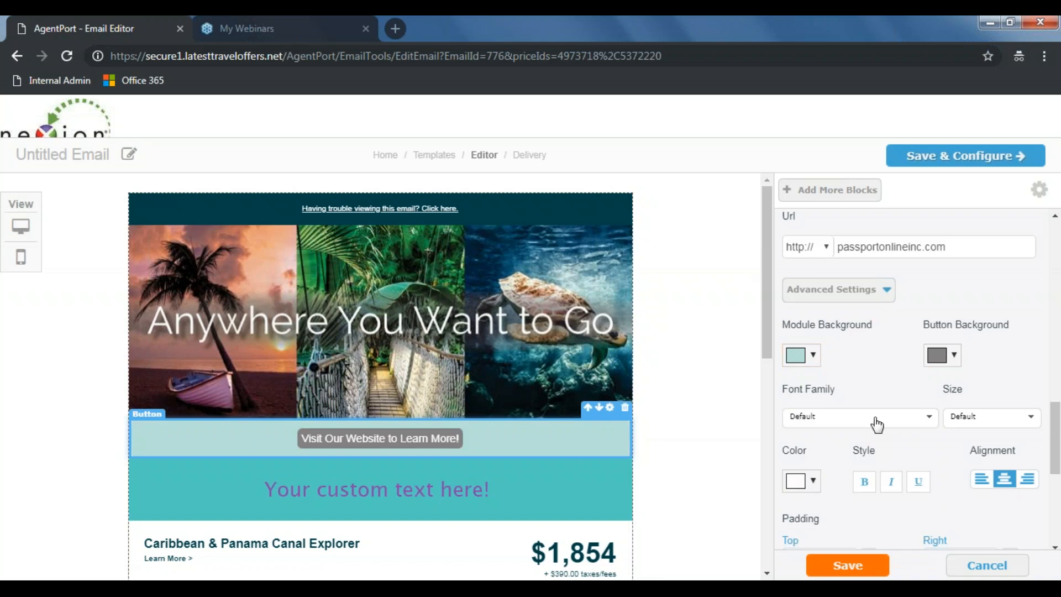
- Set the button's own background to purple #7d4091 and save the button block
click(958, 358)
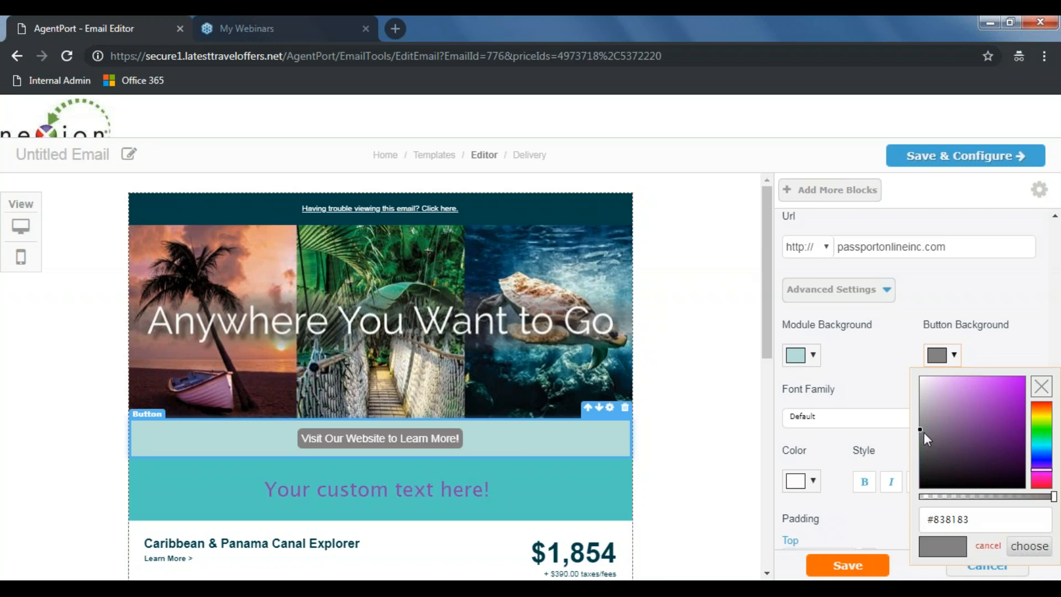
drag(924, 432, 978, 424)
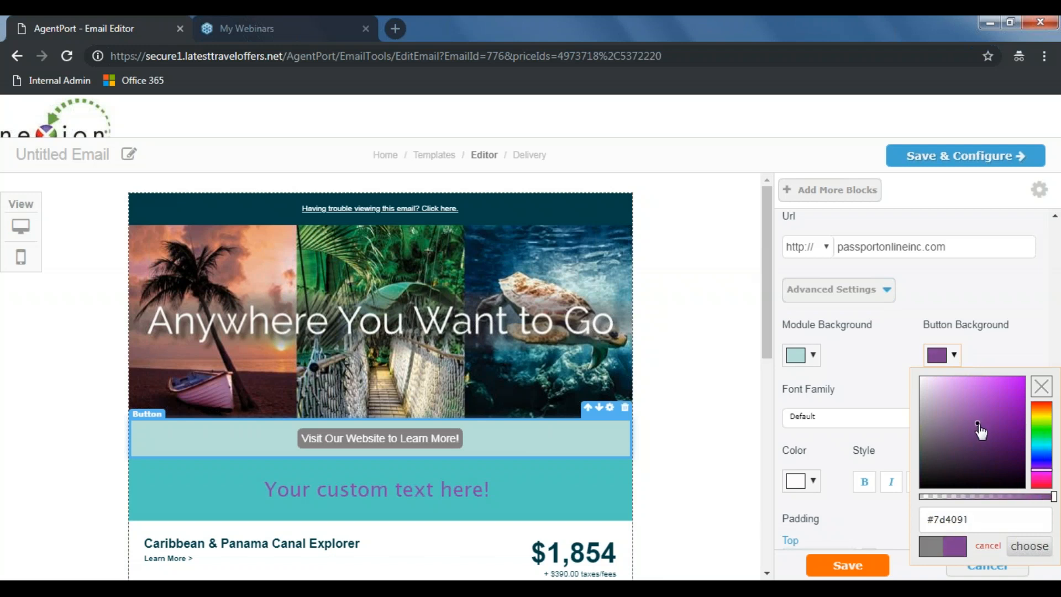
click(1029, 546)
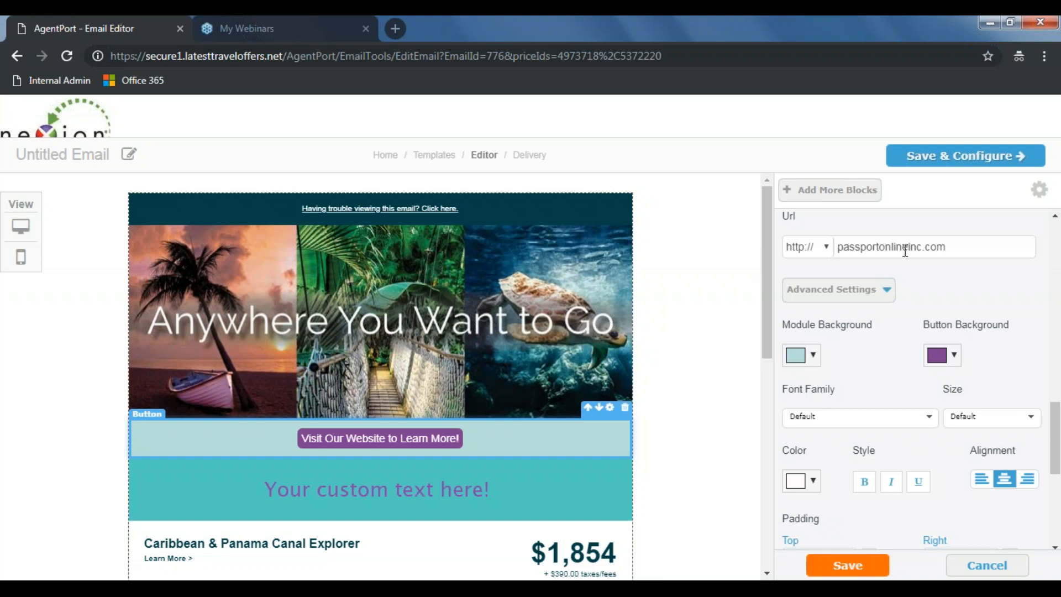
click(844, 567)
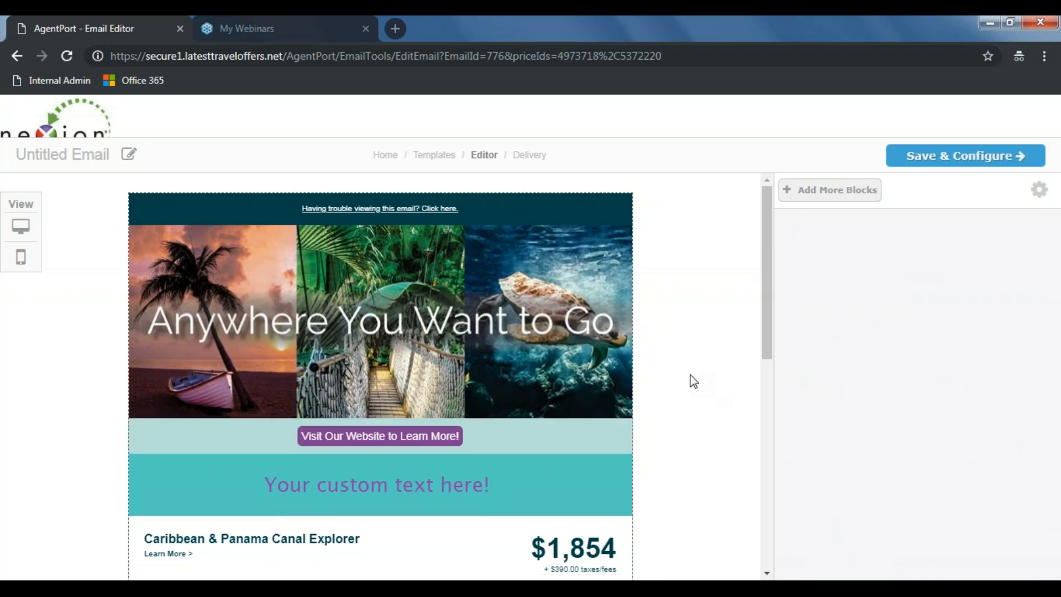
- Look through the whole email, switch the editor to the mobile view and check the layout of every block there
scroll(694, 381, down, 10)
scroll(694, 381, up, 10)
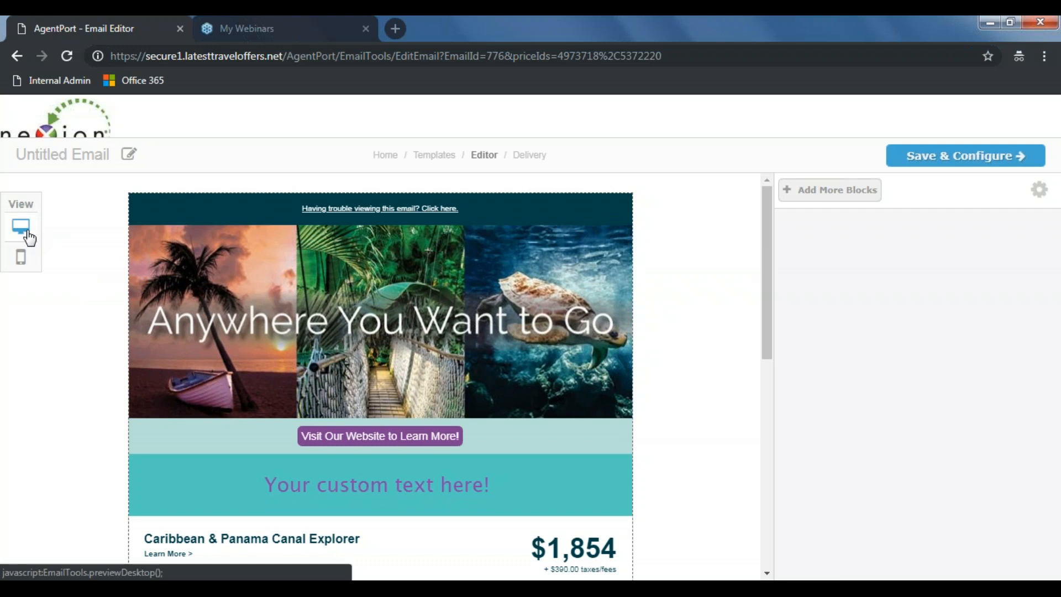
click(24, 262)
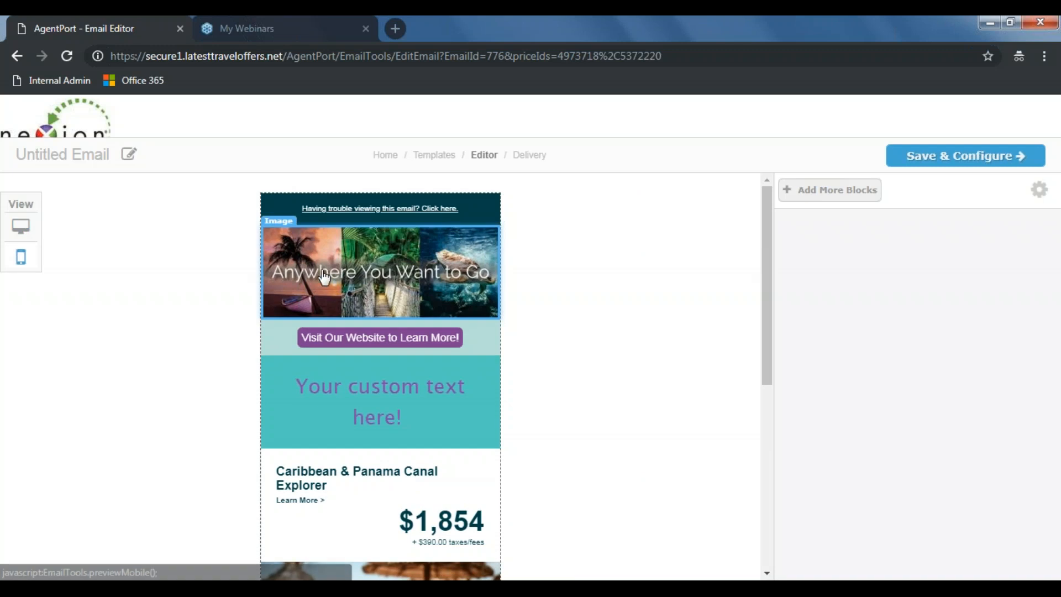
scroll(304, 329, down, 5)
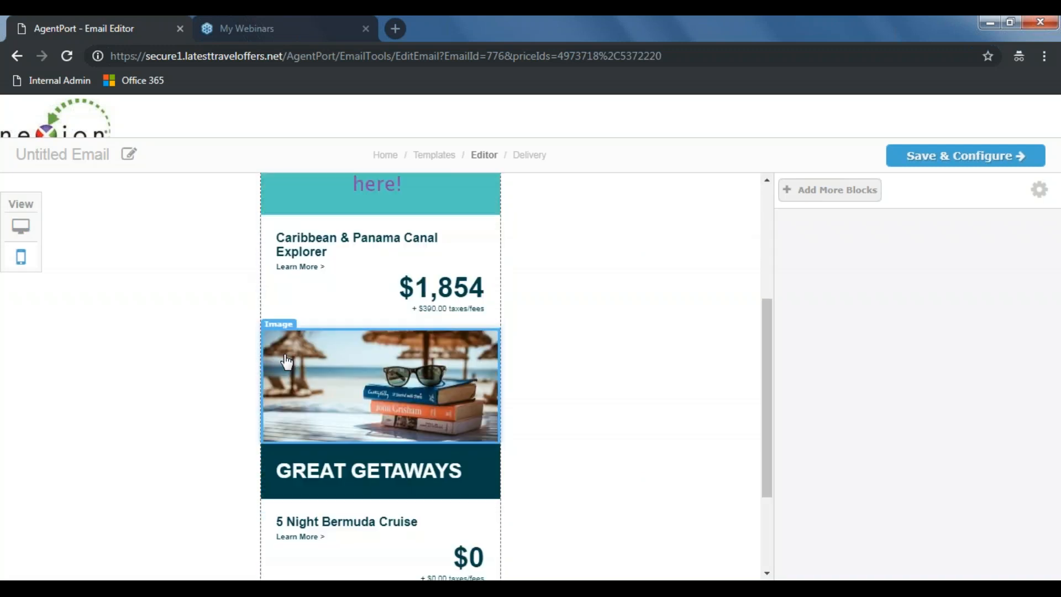
scroll(285, 362, down, 2)
scroll(315, 441, up, 4)
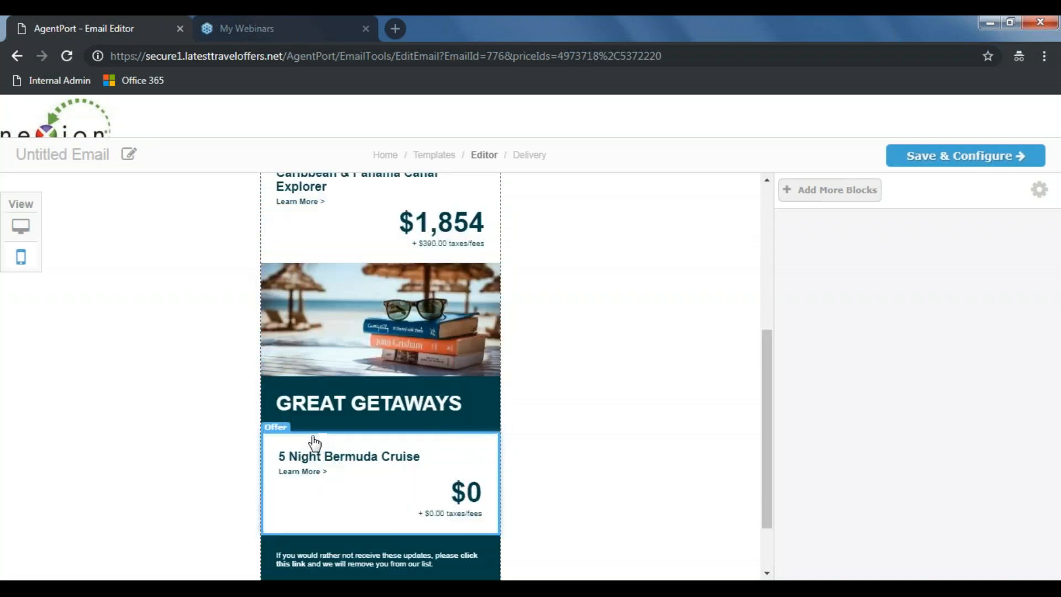
scroll(315, 442, up, 3)
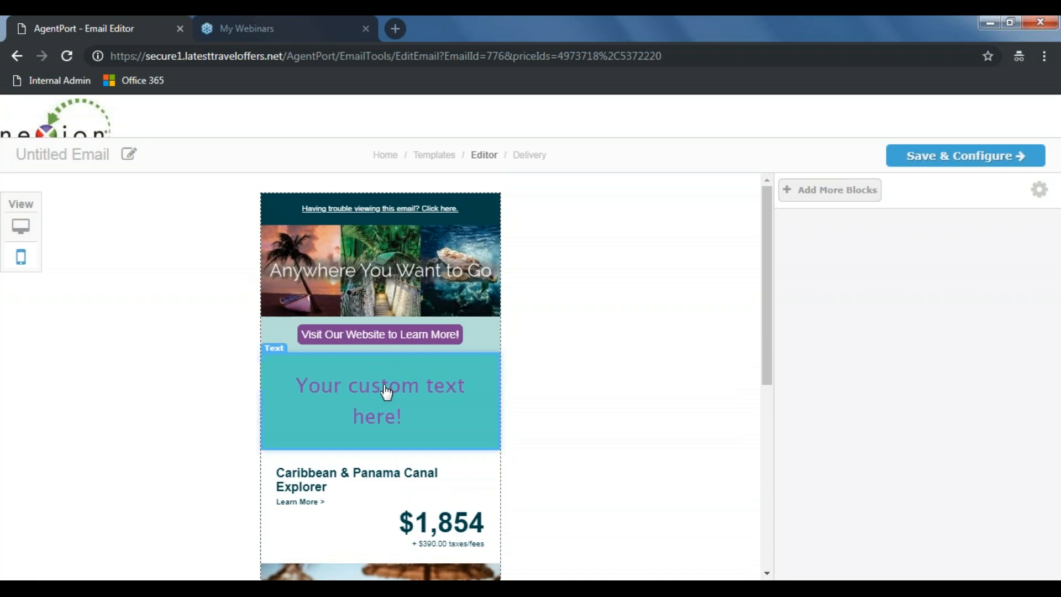
- Try moving the custom text block below the Caribbean & Panama Canal Explorer offer, and return it to just under the button
drag(482, 413, 481, 487)
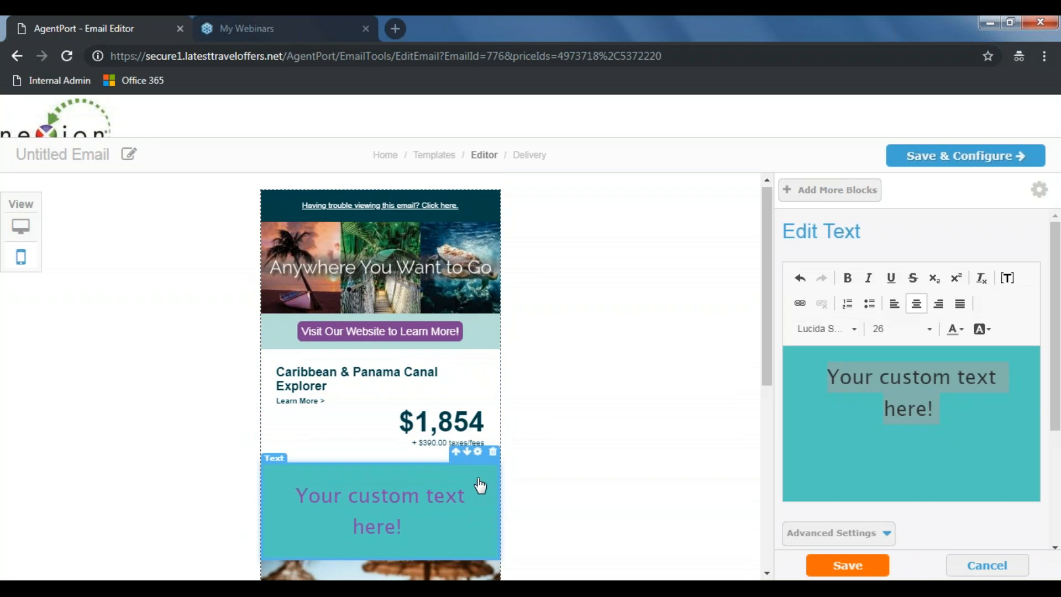
scroll(475, 453, down, 5)
scroll(454, 406, up, 3)
drag(455, 381, 464, 331)
scroll(588, 431, down, 6)
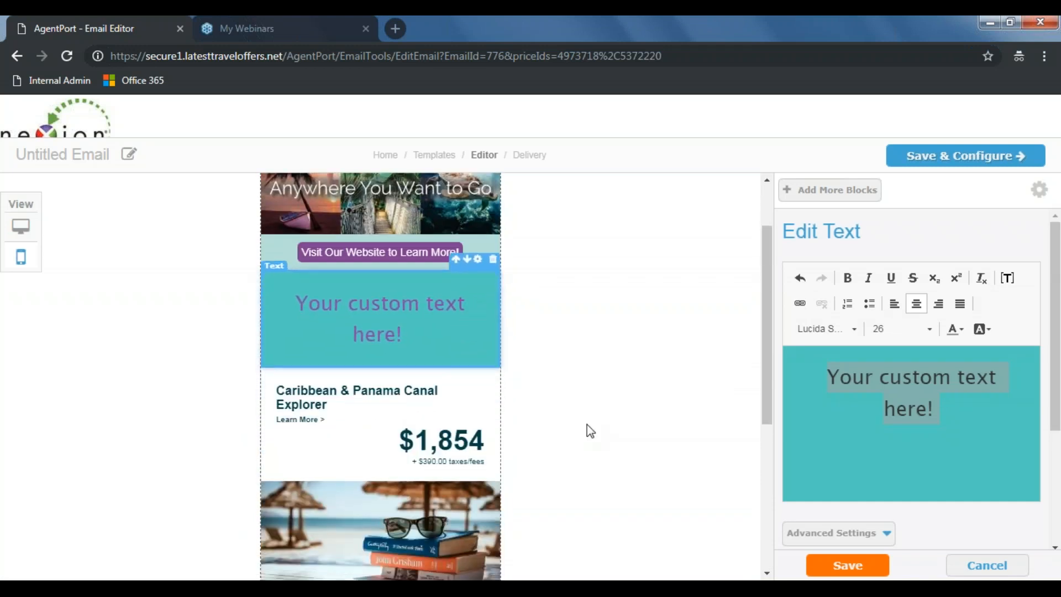
scroll(581, 415, up, 7)
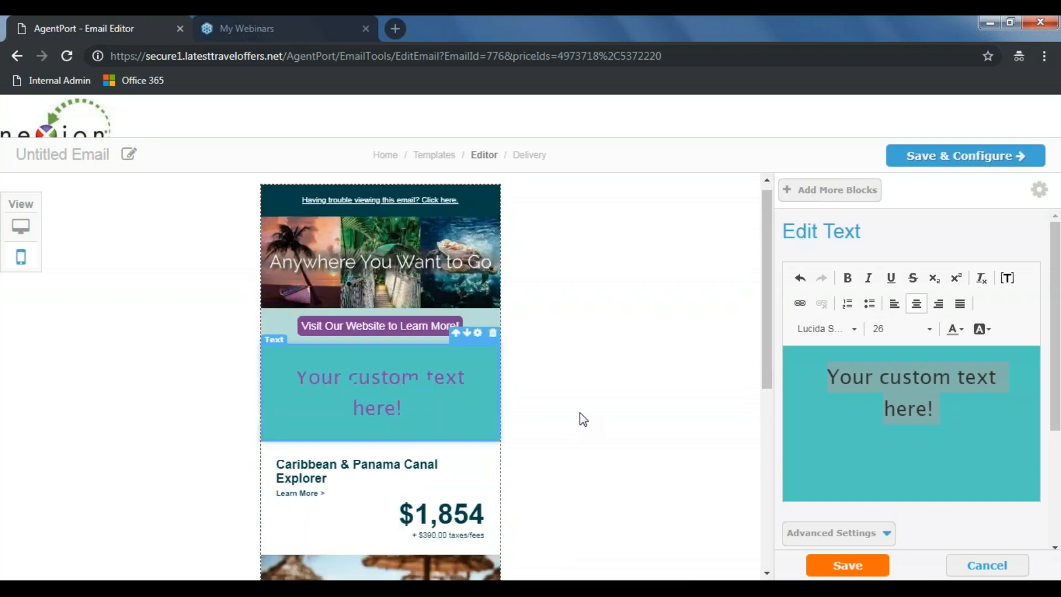
- Save the email, continue to its delivery configuration and review the addressing and delivering party information
click(938, 162)
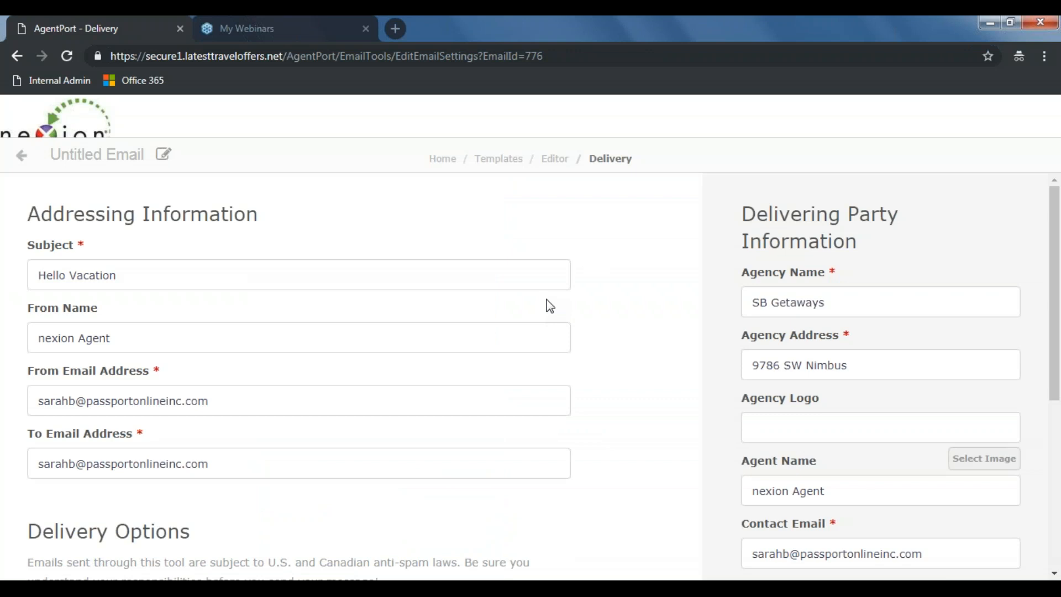
scroll(550, 306, down, 4)
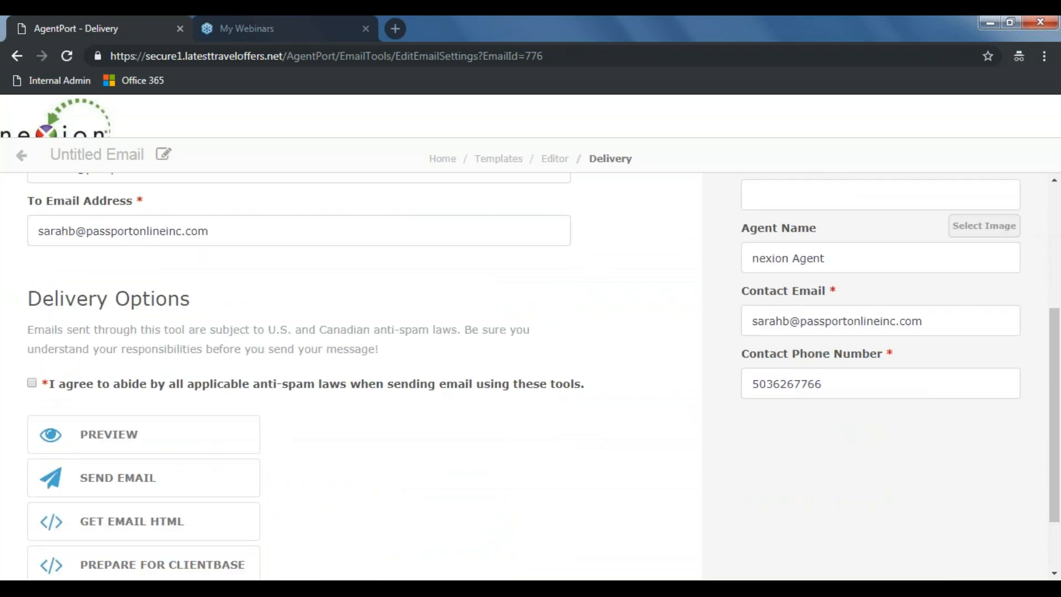
scroll(765, 328, up, 3)
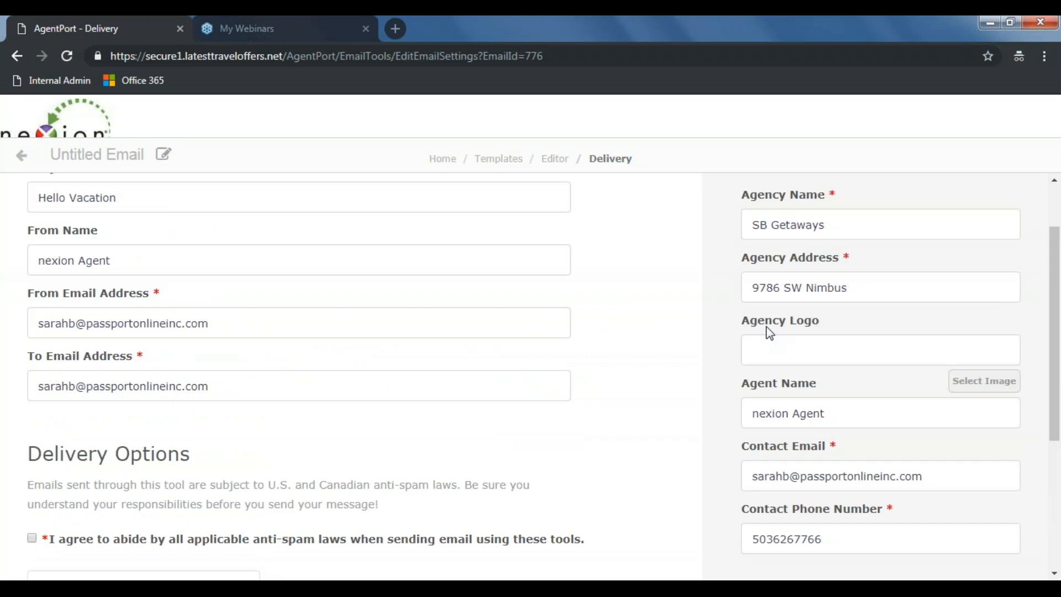
scroll(868, 272, up, 2)
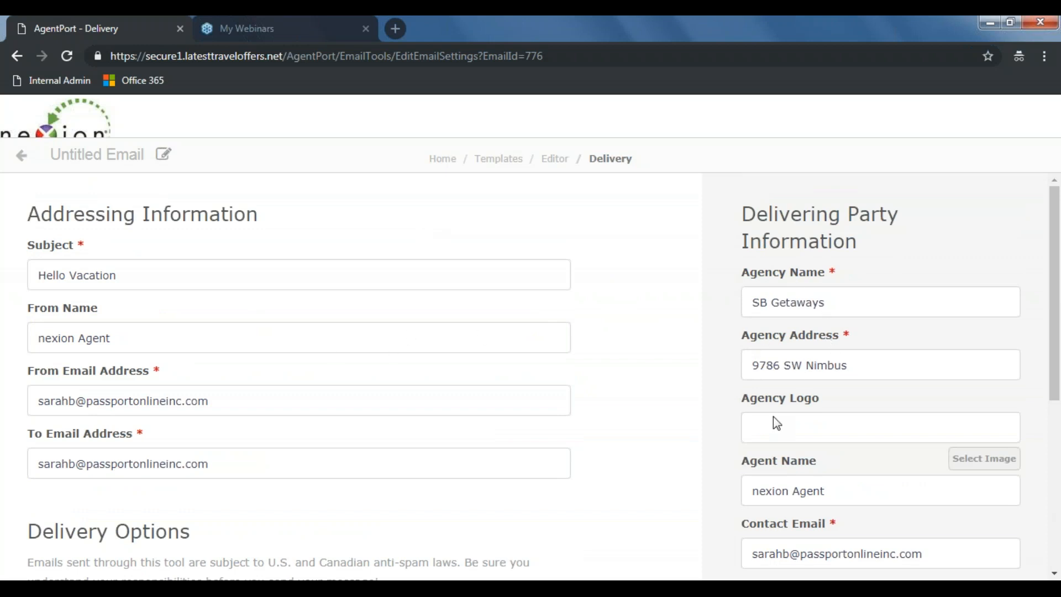
scroll(672, 386, down, 3)
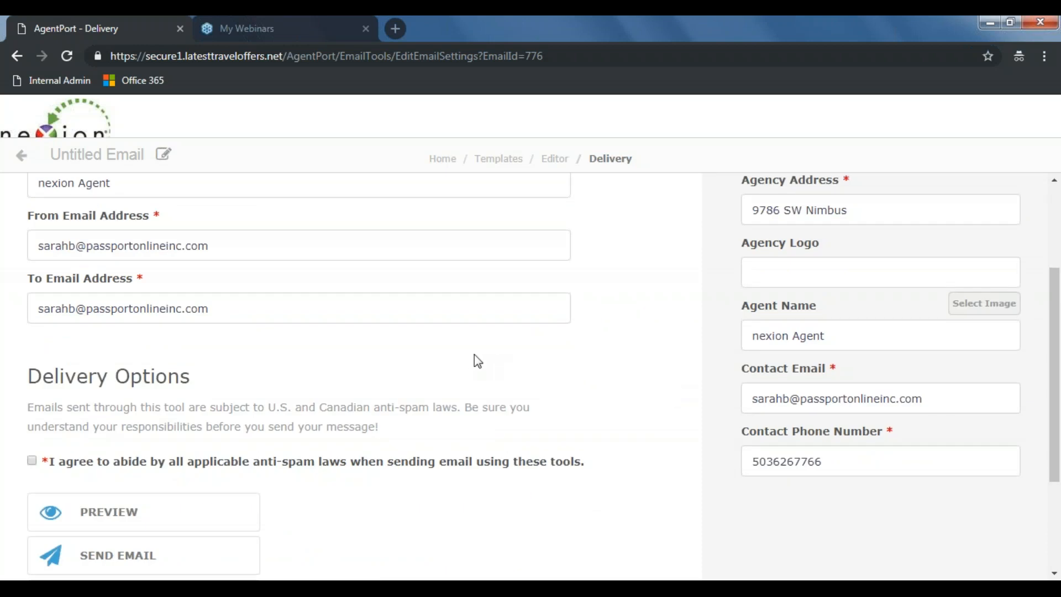
- Agree to abide by the anti-spam laws and preview the email in desktop view through to its footer
click(32, 461)
scroll(477, 423, down, 3)
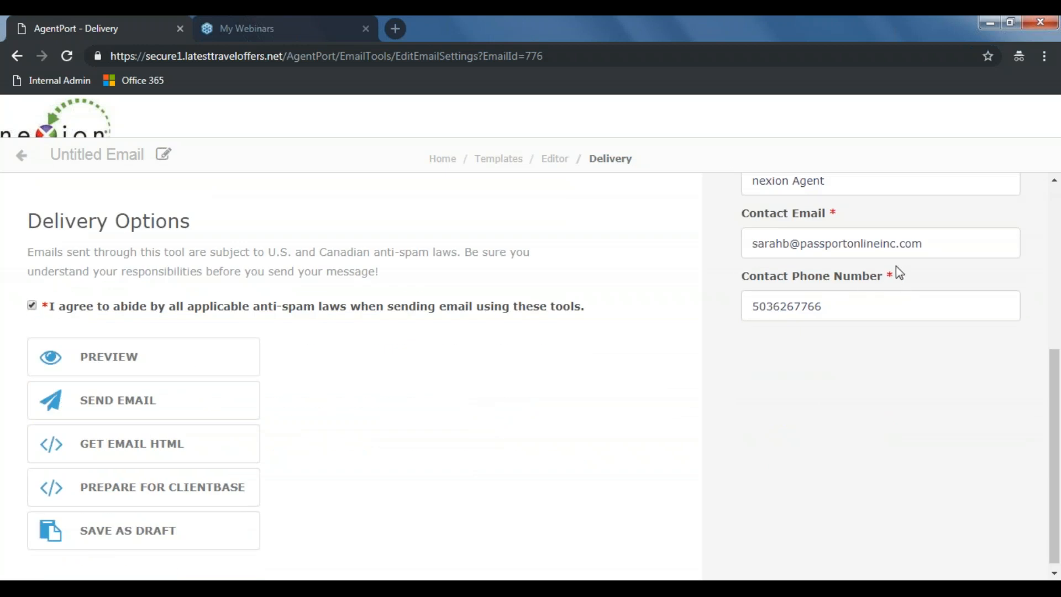
click(210, 356)
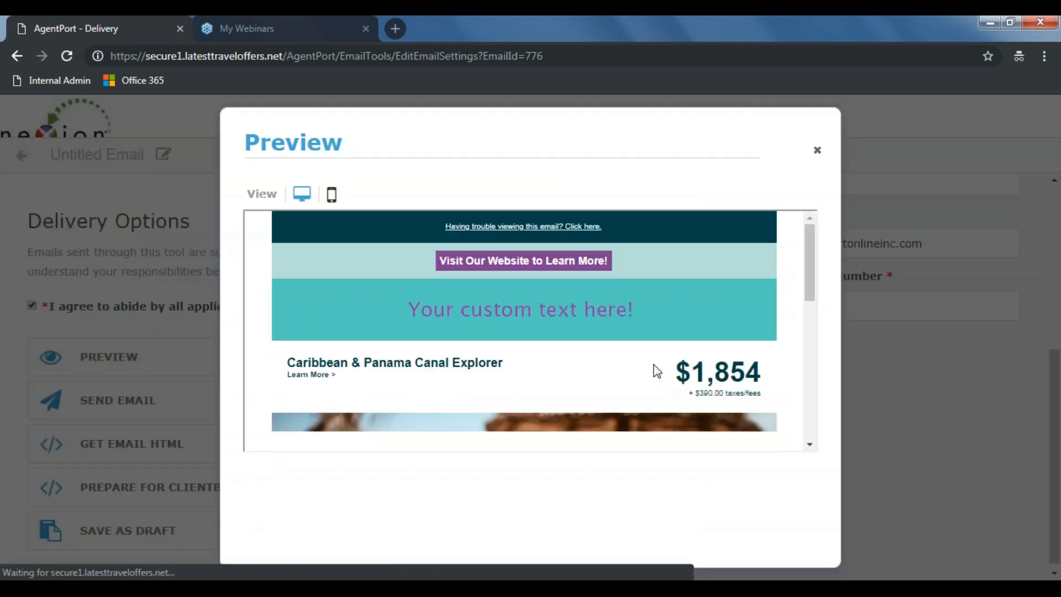
scroll(650, 358, down, 2)
scroll(650, 359, down, 7)
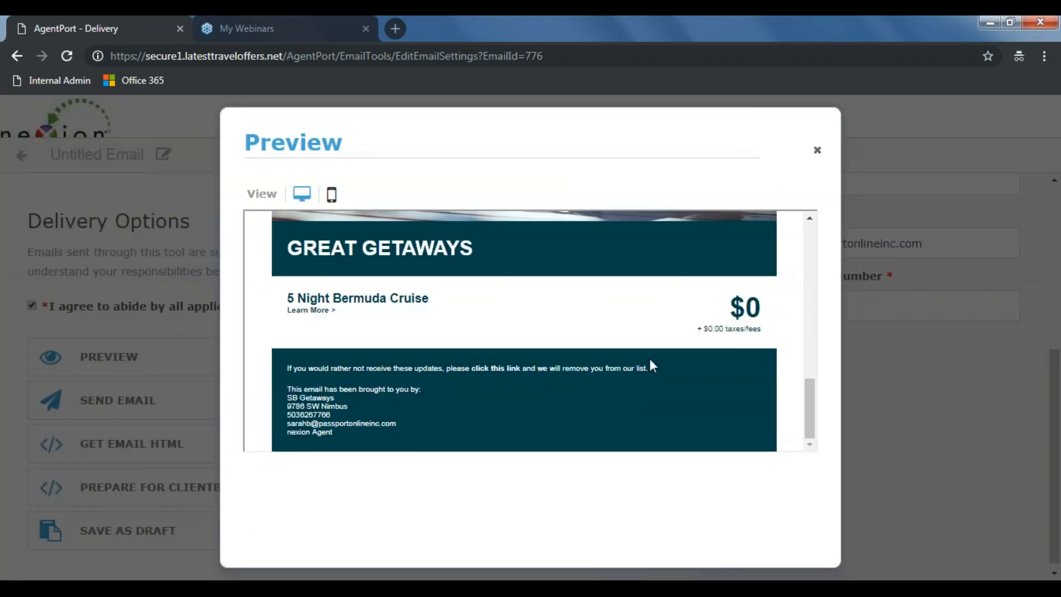
- Preview the offer email in mobile view, look through its blocks, and close the preview
scroll(650, 360, up, 5)
scroll(651, 360, up, 5)
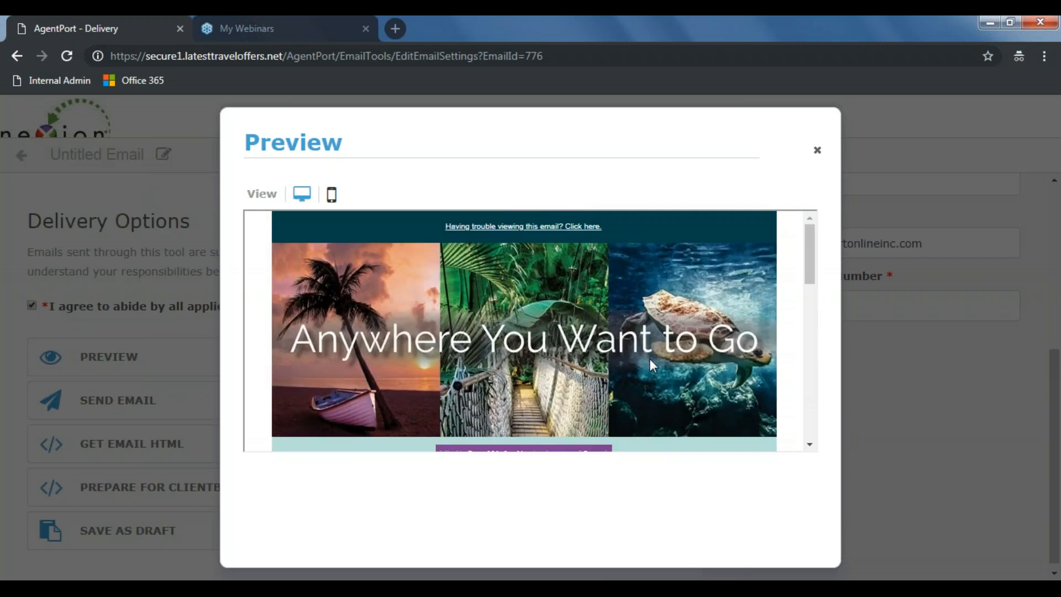
click(333, 197)
scroll(581, 301, down, 5)
scroll(581, 302, down, 4)
scroll(581, 302, up, 8)
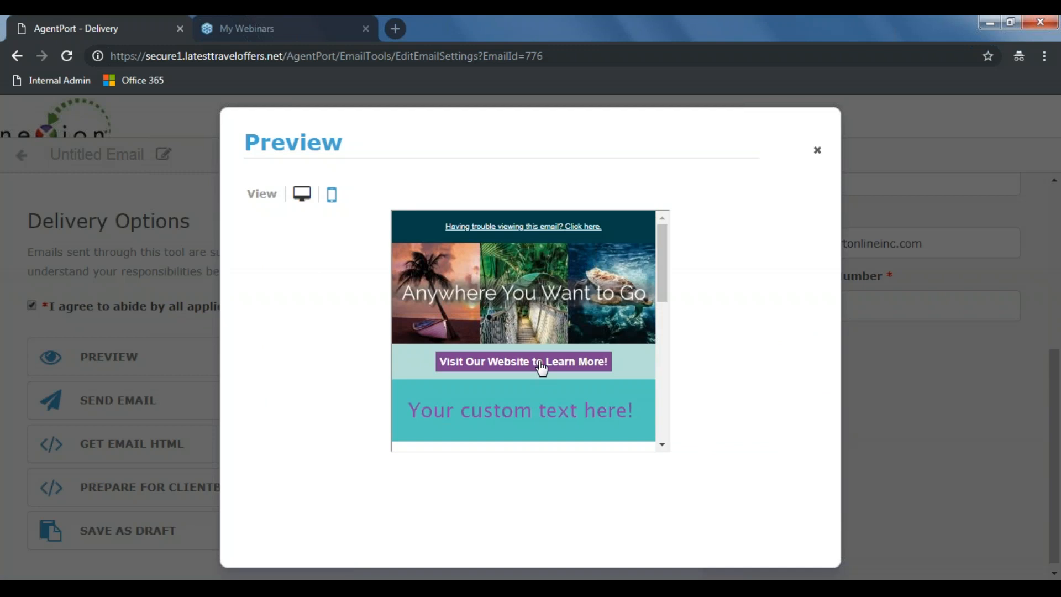
scroll(539, 353, down, 5)
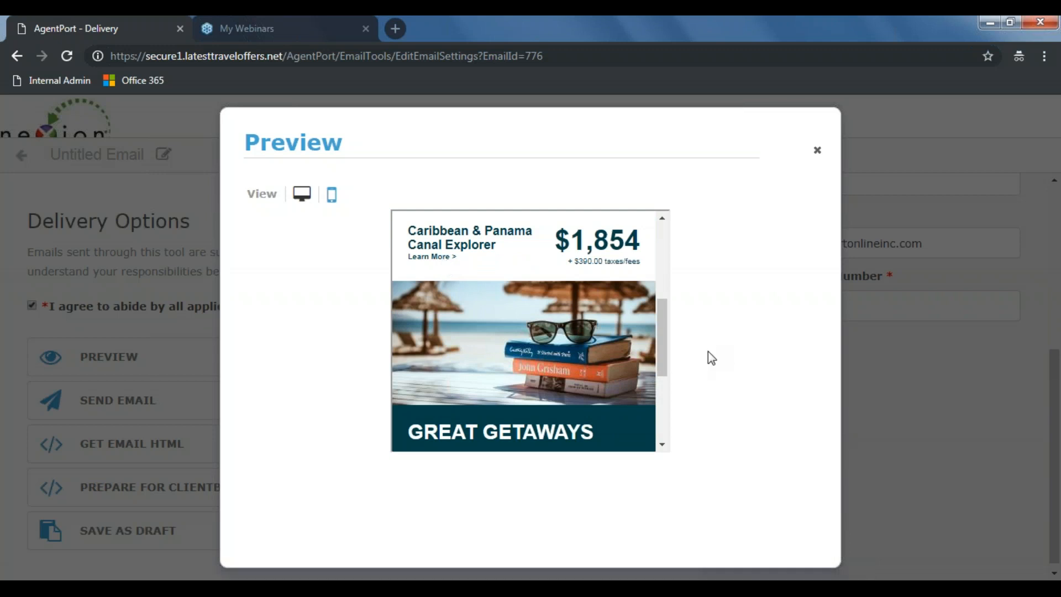
click(818, 153)
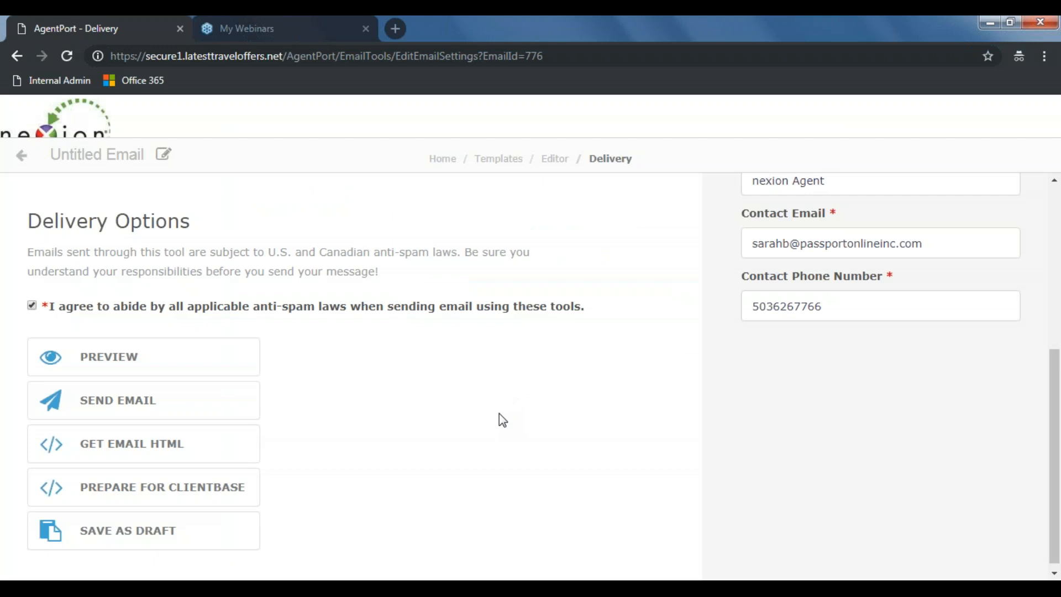
- Check the addressing information, send the offer email, and return to the email tools
scroll(498, 421, down, 1)
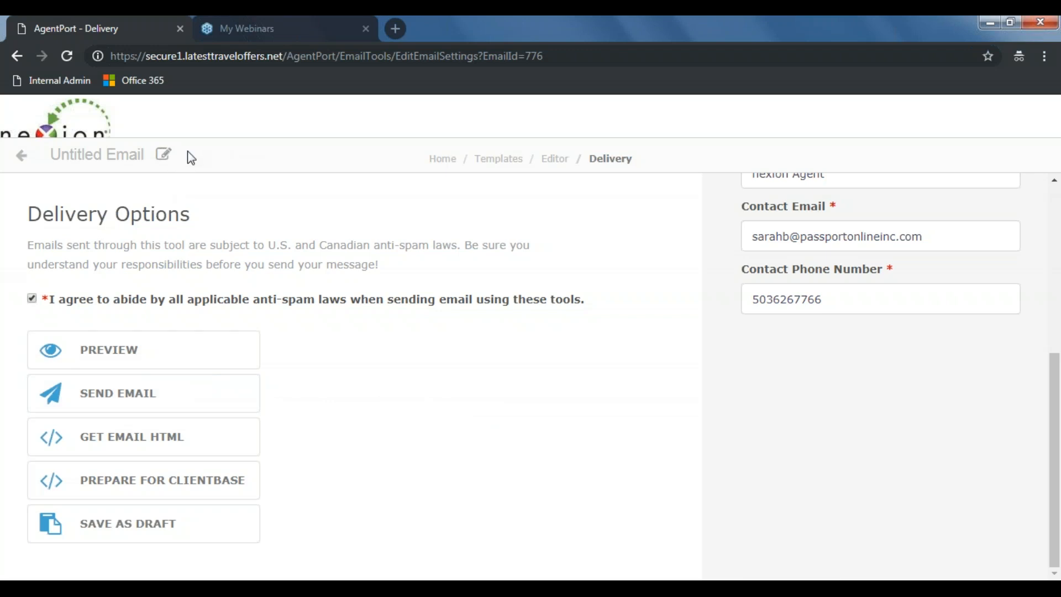
scroll(136, 282, up, 4)
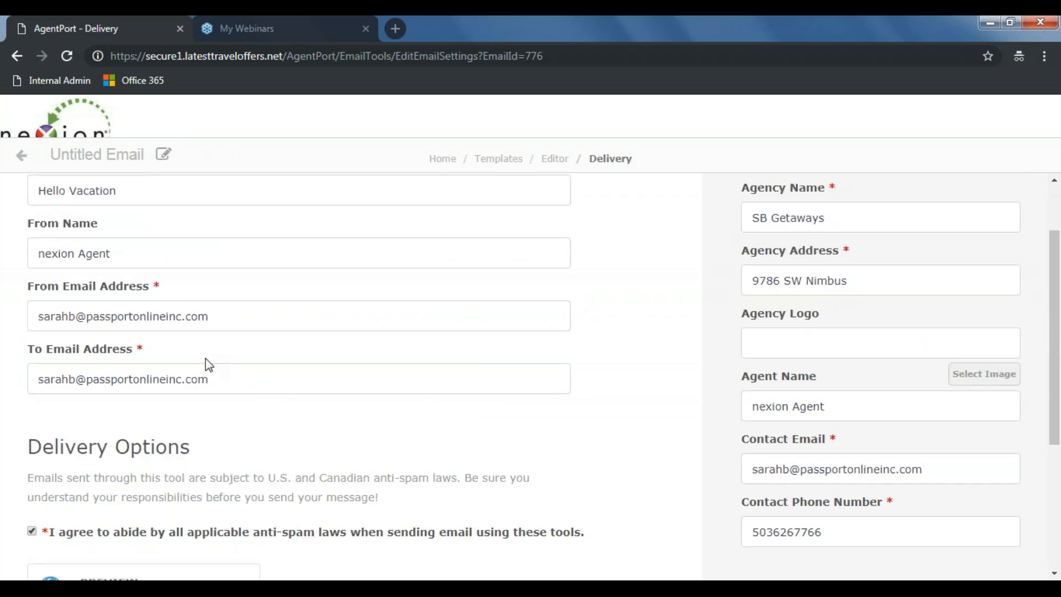
scroll(212, 363, down, 4)
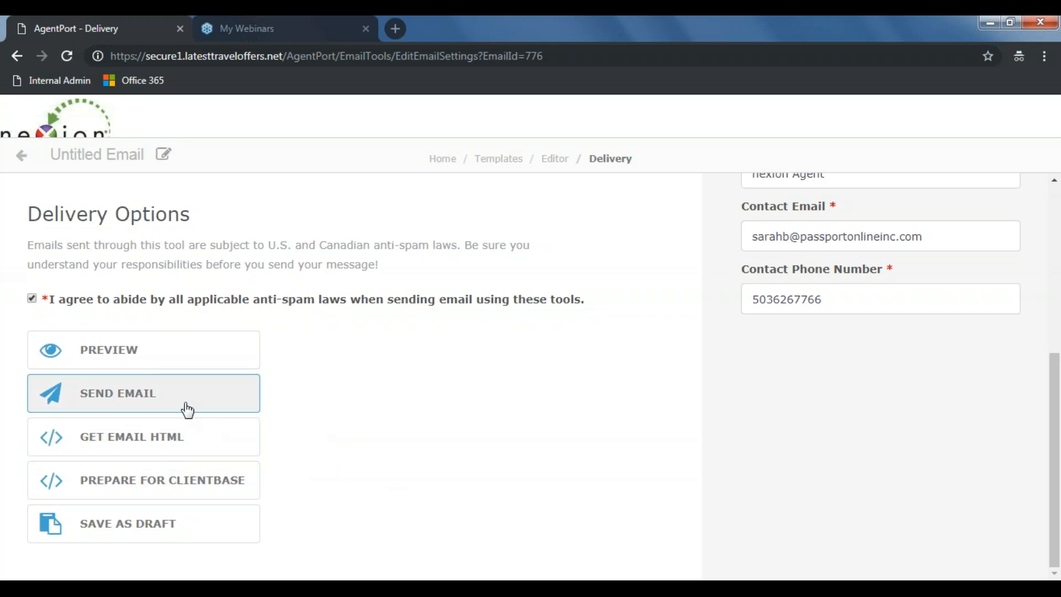
click(202, 402)
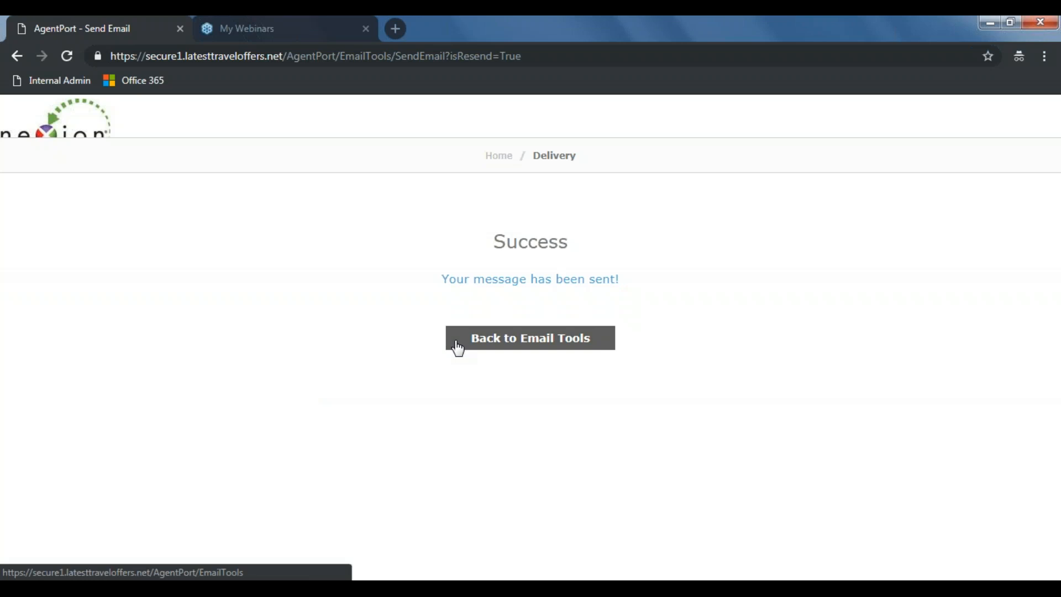
click(514, 348)
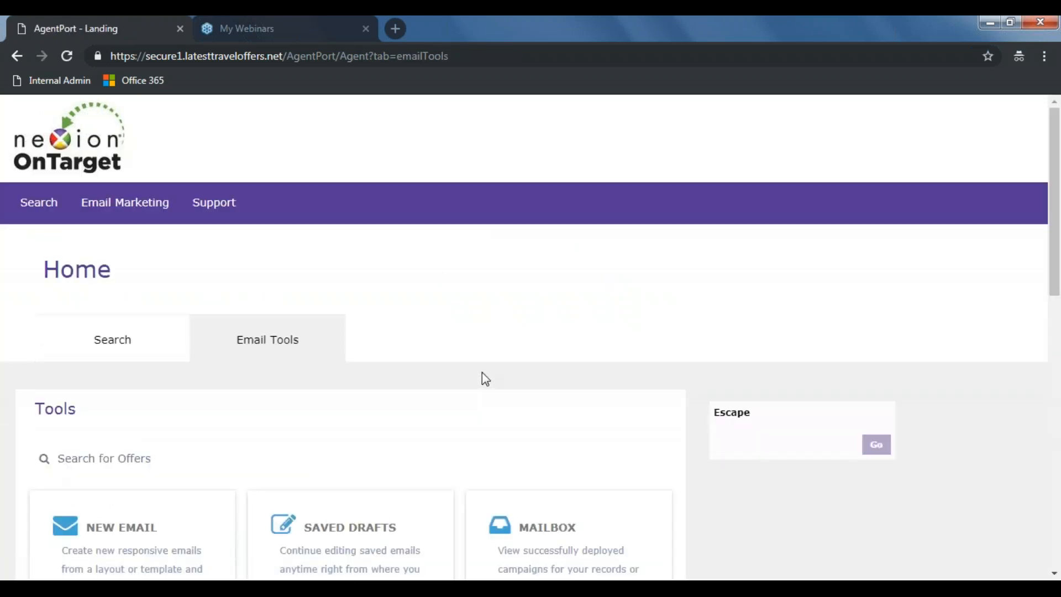
- Start a new email and show the greeting card templates
scroll(482, 378, down, 3)
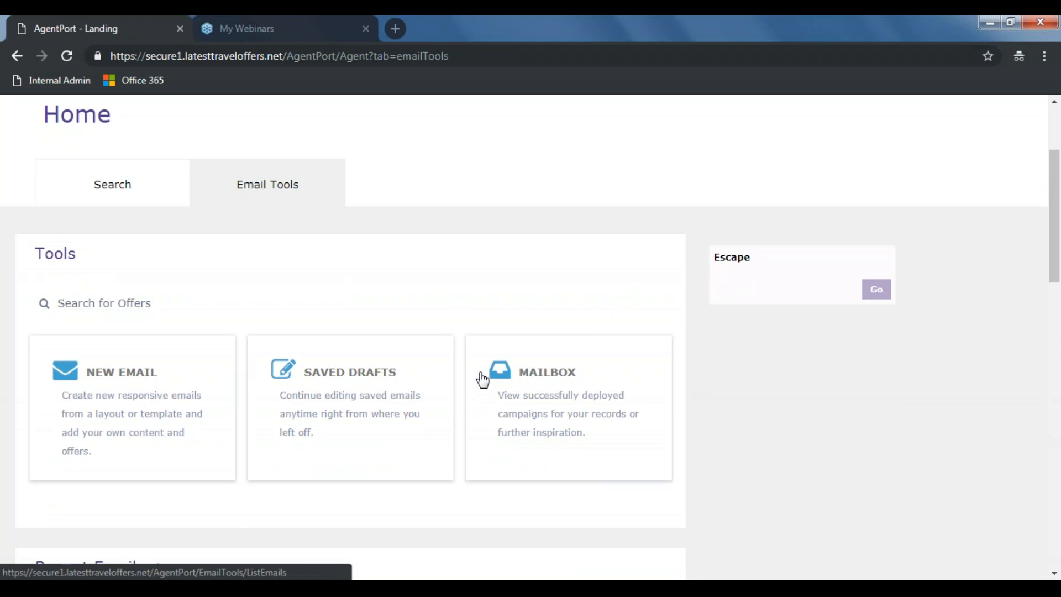
scroll(197, 290, up, 3)
mouse_move(90, 206)
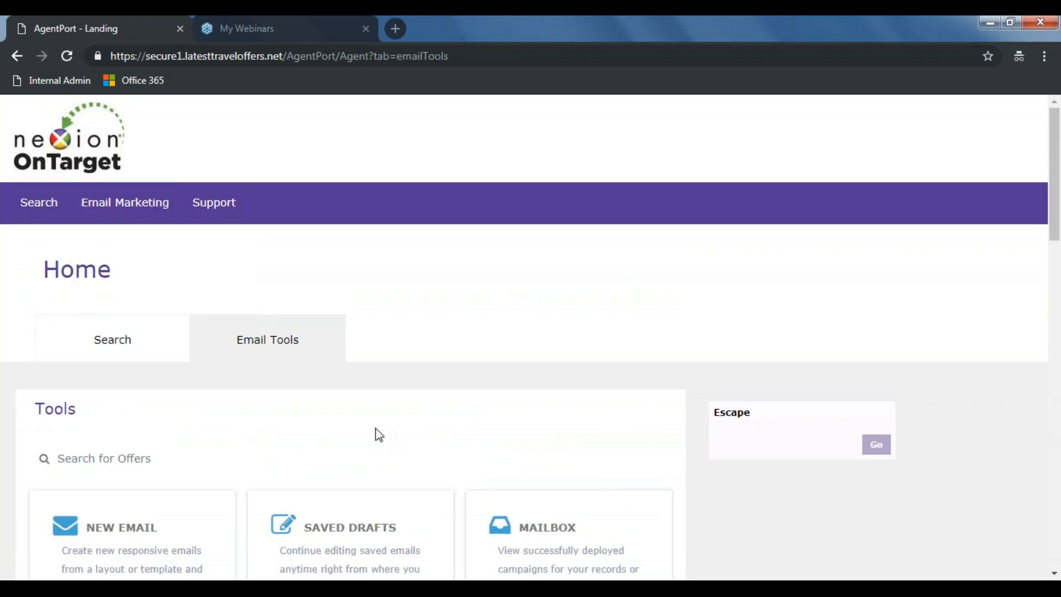
scroll(374, 433, down, 3)
click(191, 422)
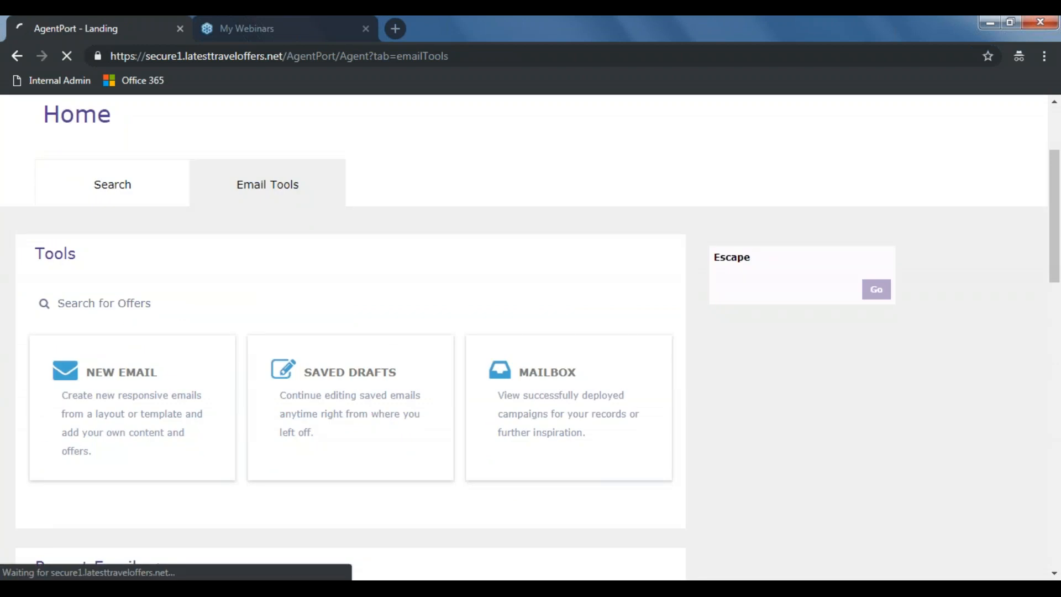
click(155, 262)
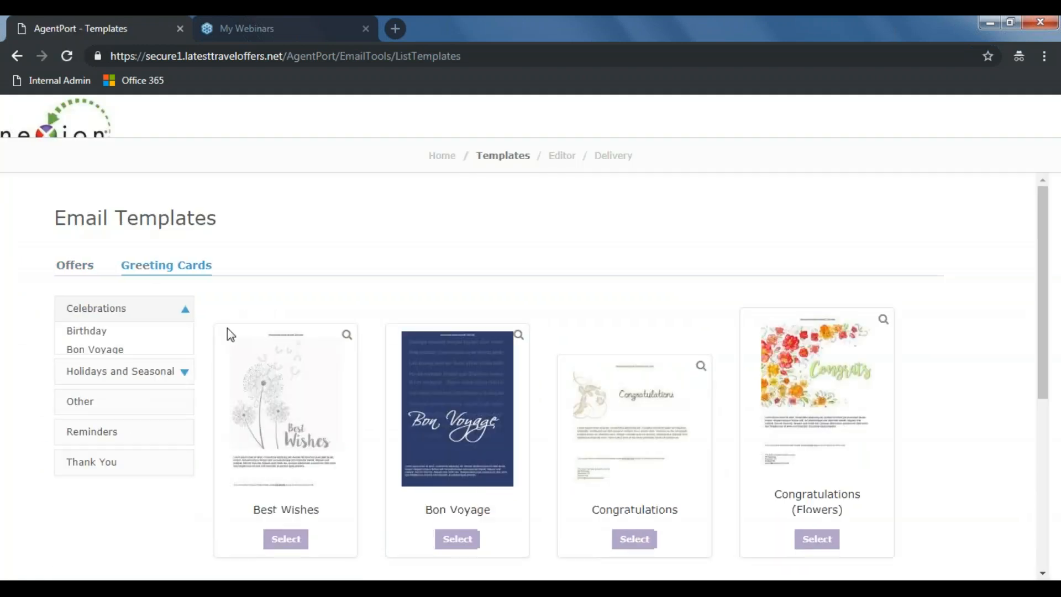
- Browse the Birthday, Bon Voyage, Congratulations, and Holidays and Seasonal greeting card categories
scroll(243, 353, down, 1)
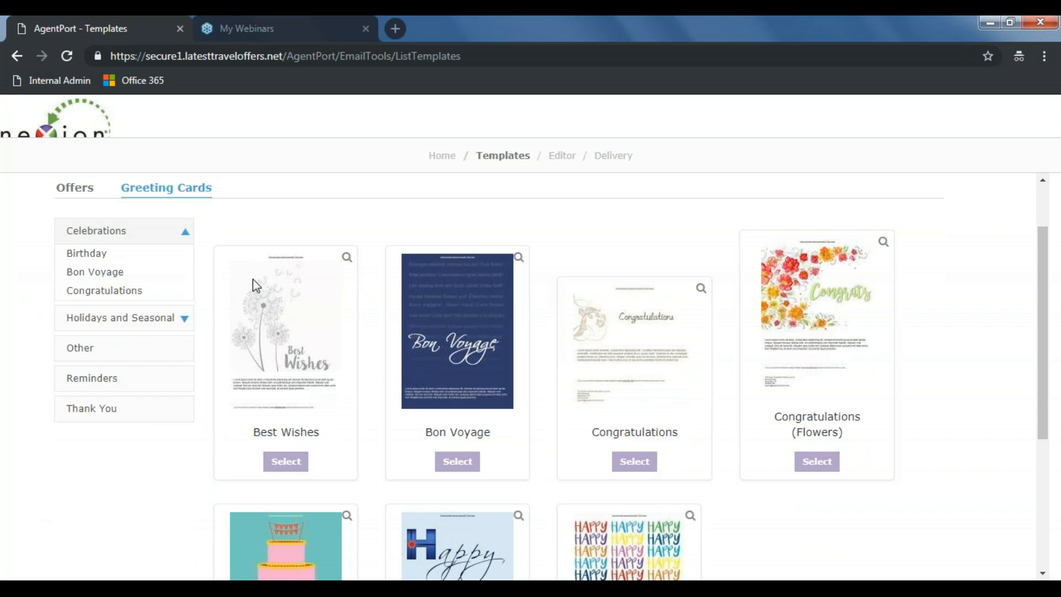
click(125, 255)
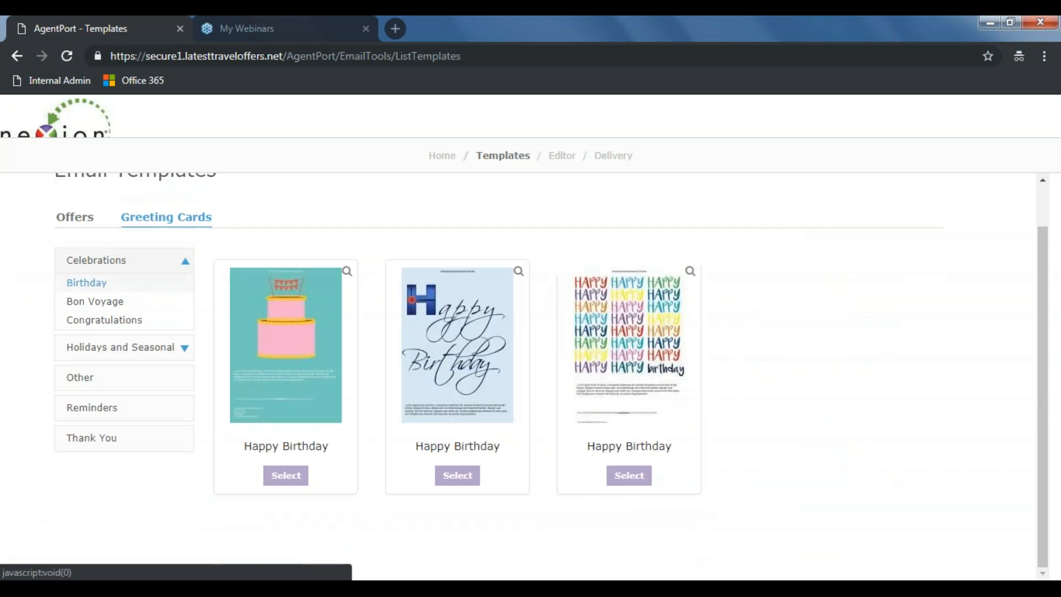
click(124, 301)
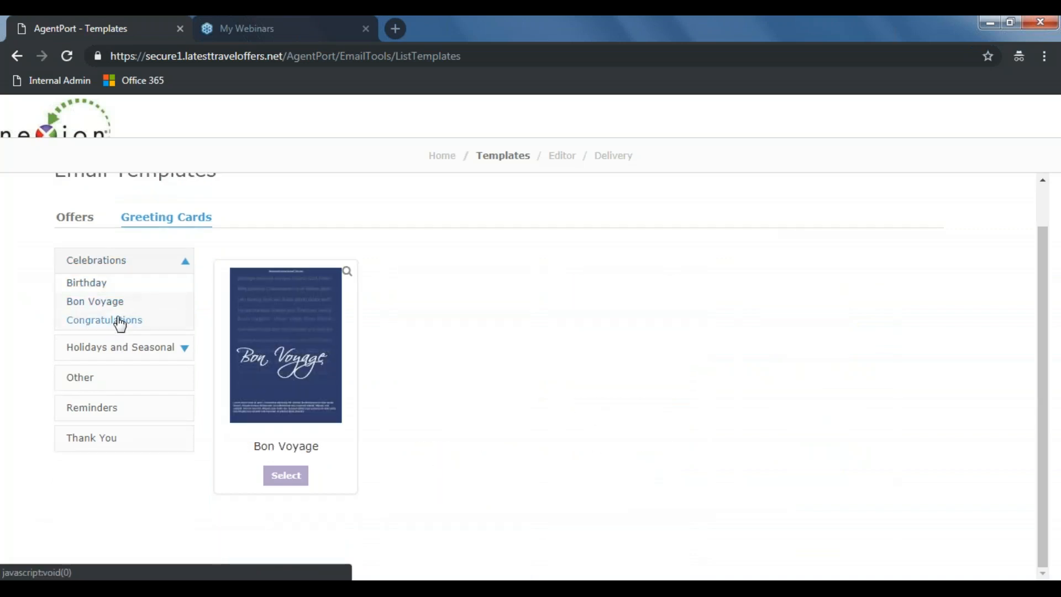
click(121, 321)
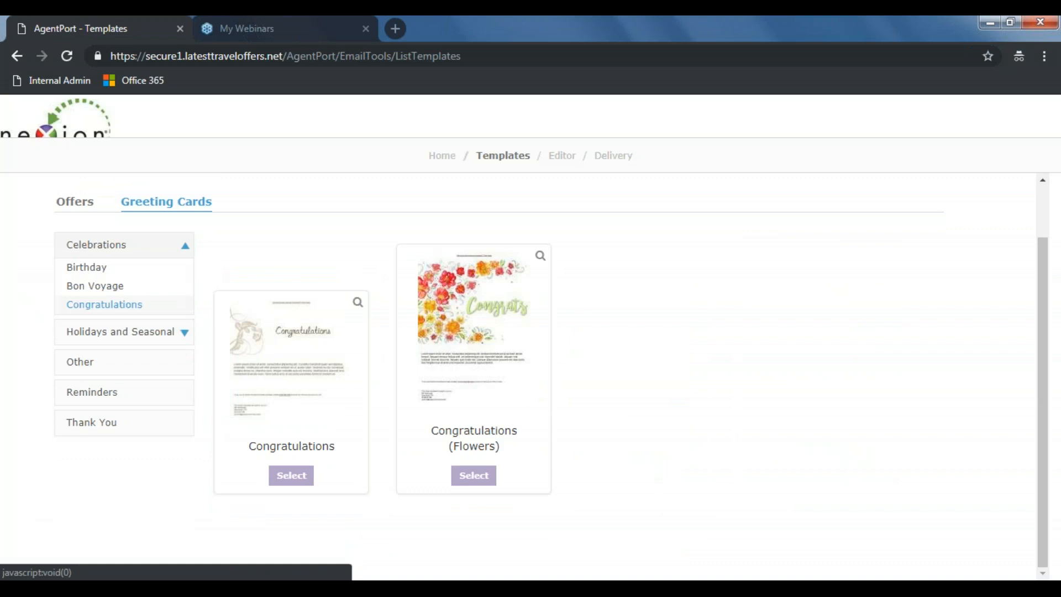
click(129, 334)
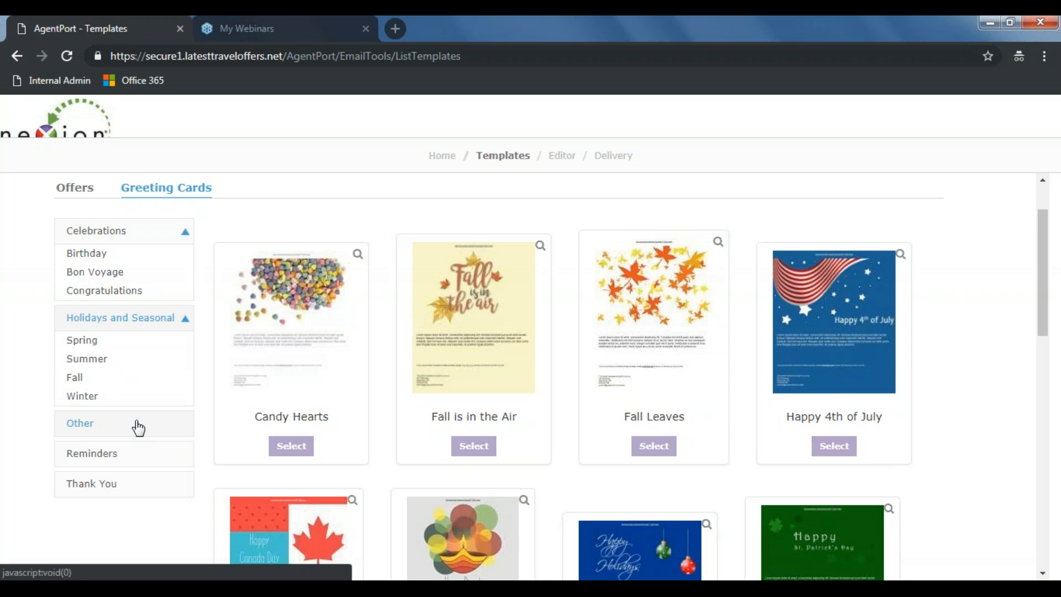
- Filter the greeting cards to Congratulations and create an email from the Congratulations (Flowers) template
click(132, 290)
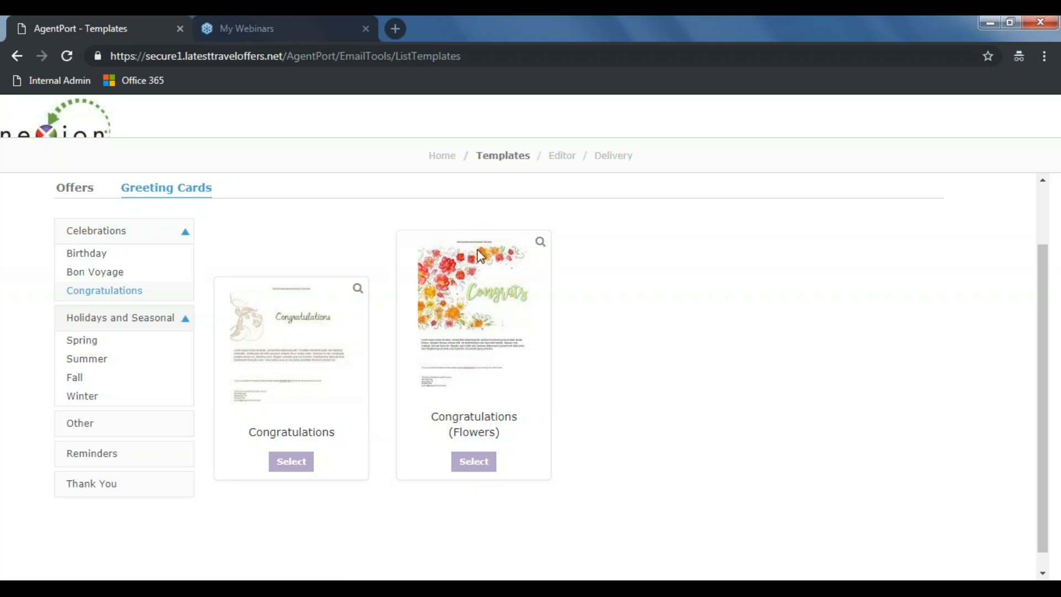
click(474, 462)
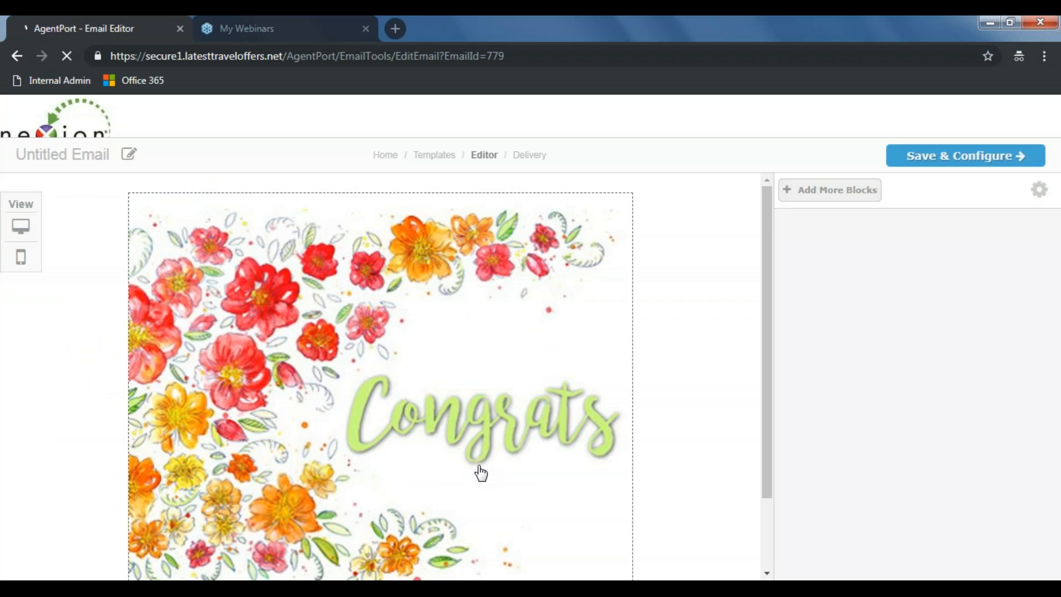
scroll(480, 474, down, 1)
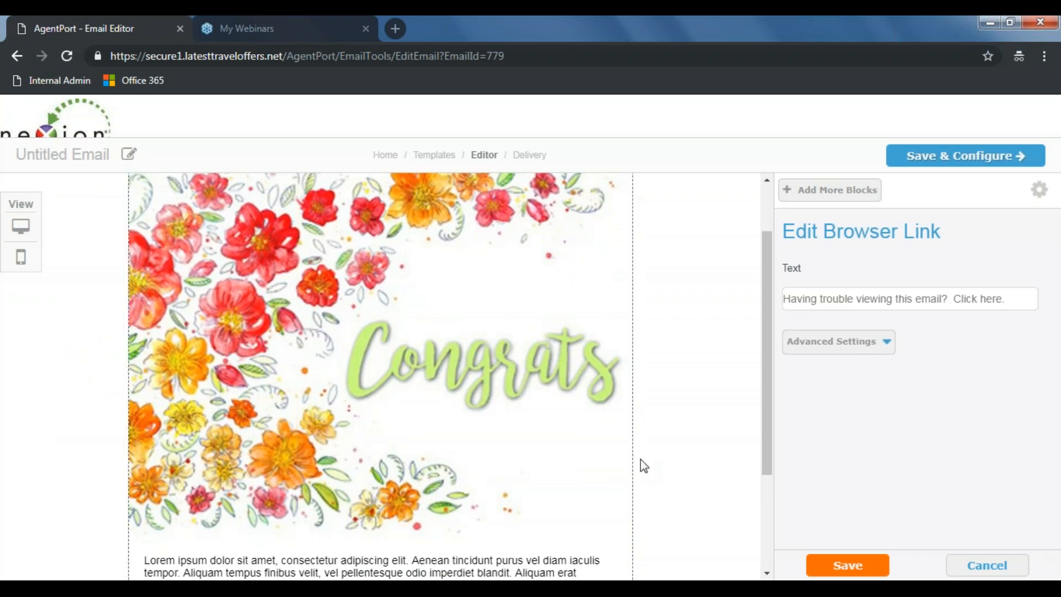
scroll(653, 457, up, 1)
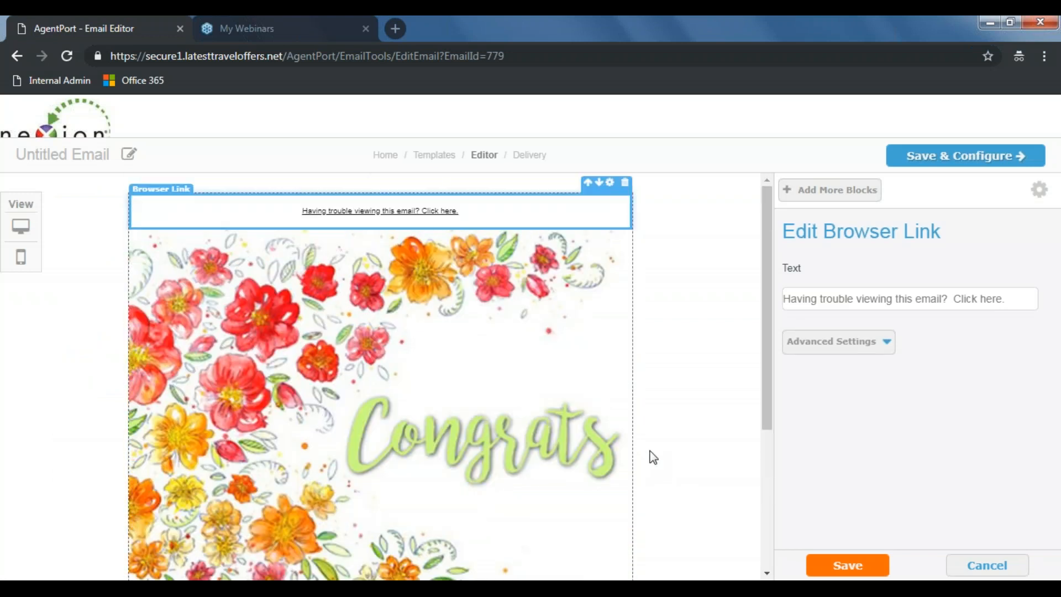
- Examine the Congrats image block's settings and the content blocks available to add
click(422, 354)
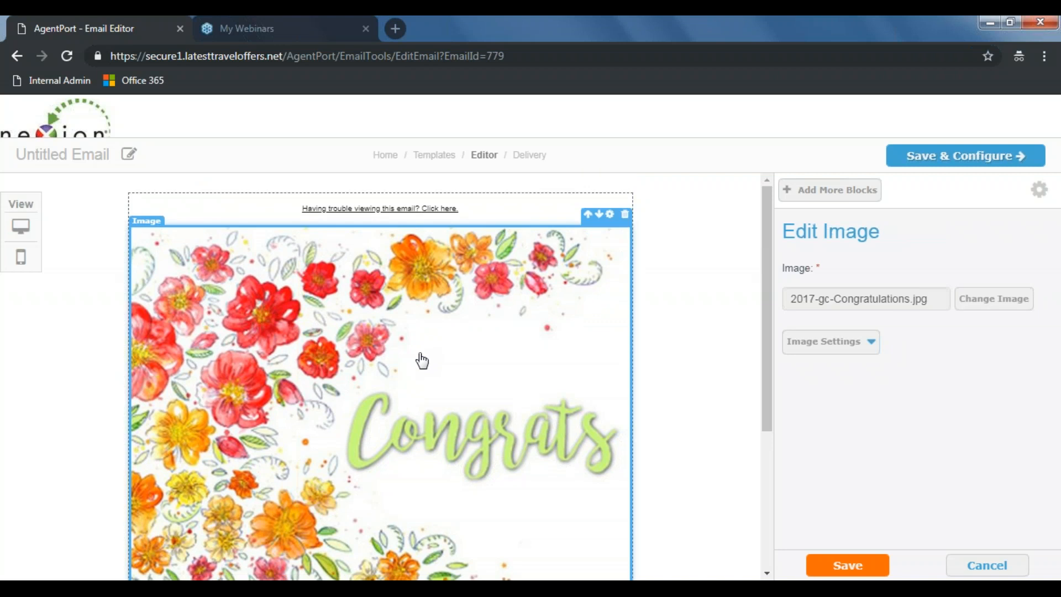
scroll(421, 359, down, 2)
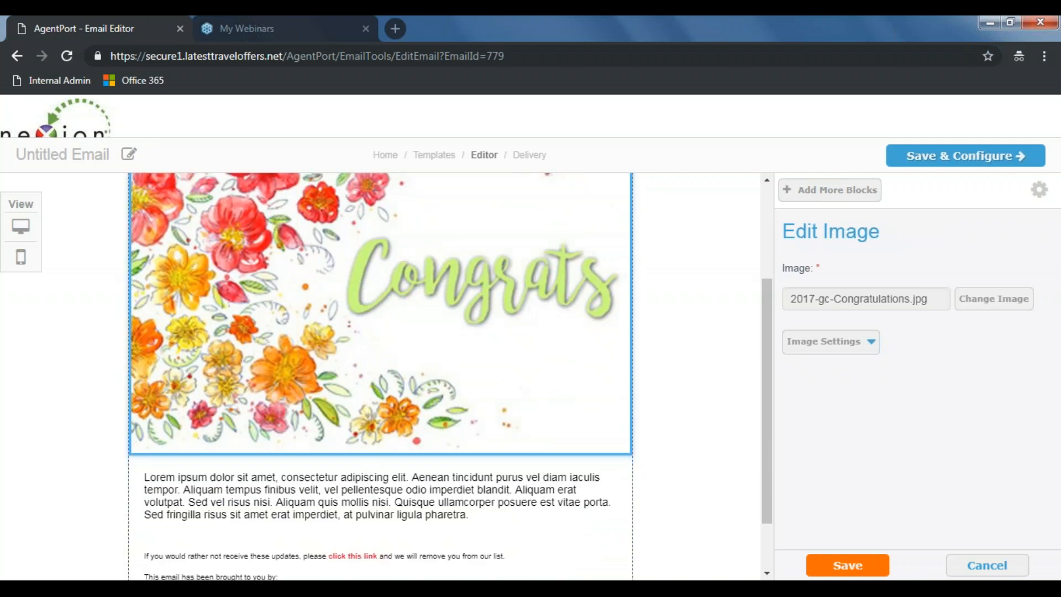
click(860, 194)
drag(969, 316, 929, 358)
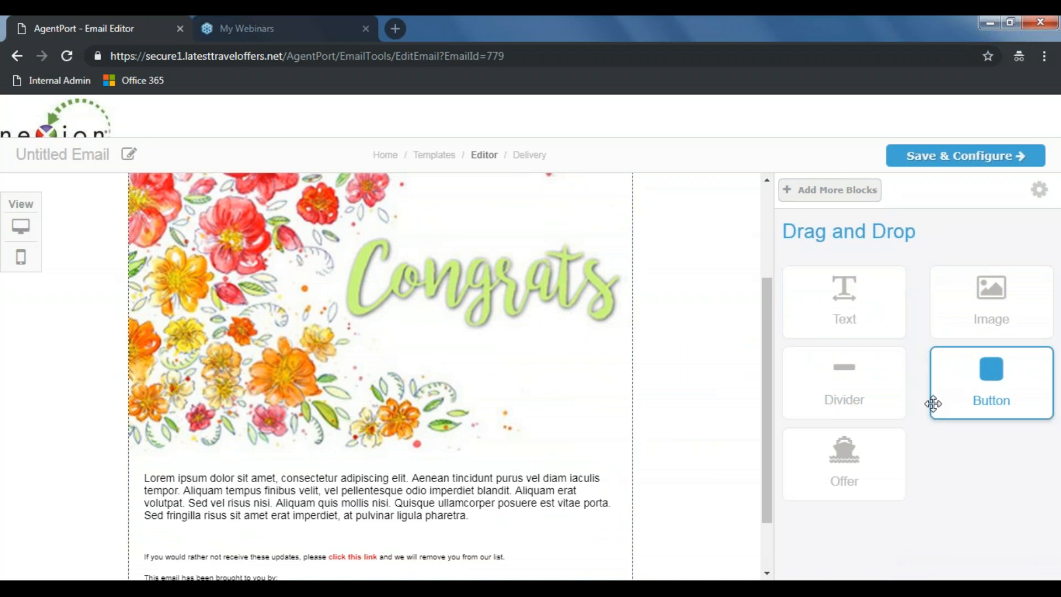
- Replace the placeholder paragraph under the Congrats image with "Congratulations on your wedding! Enjoy your honeymoon!"
click(516, 490)
click(814, 436)
key(ctrl+a)
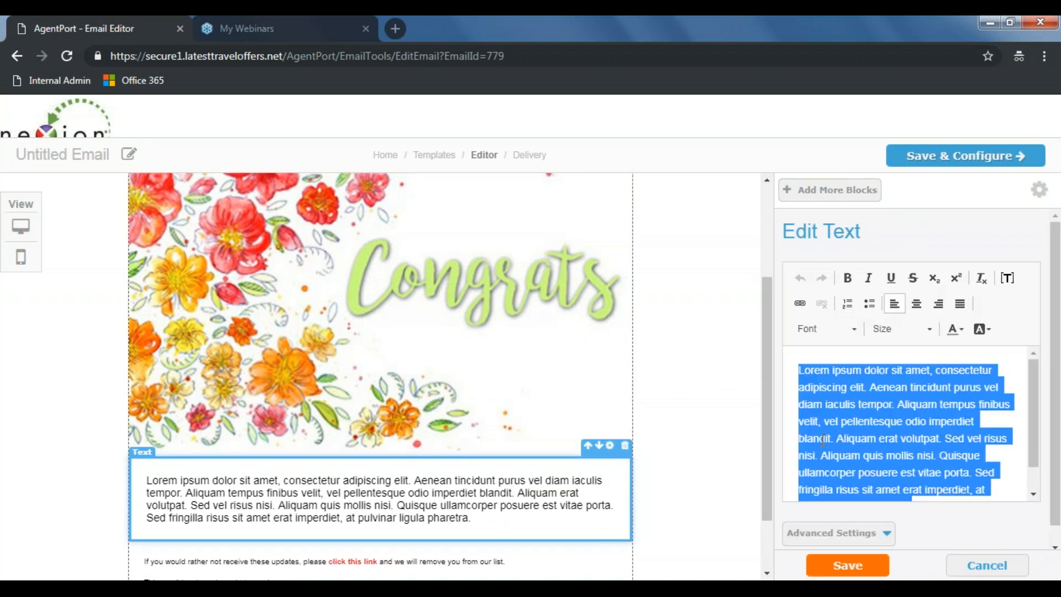
text(Congratua)
text(ations on your weddi)
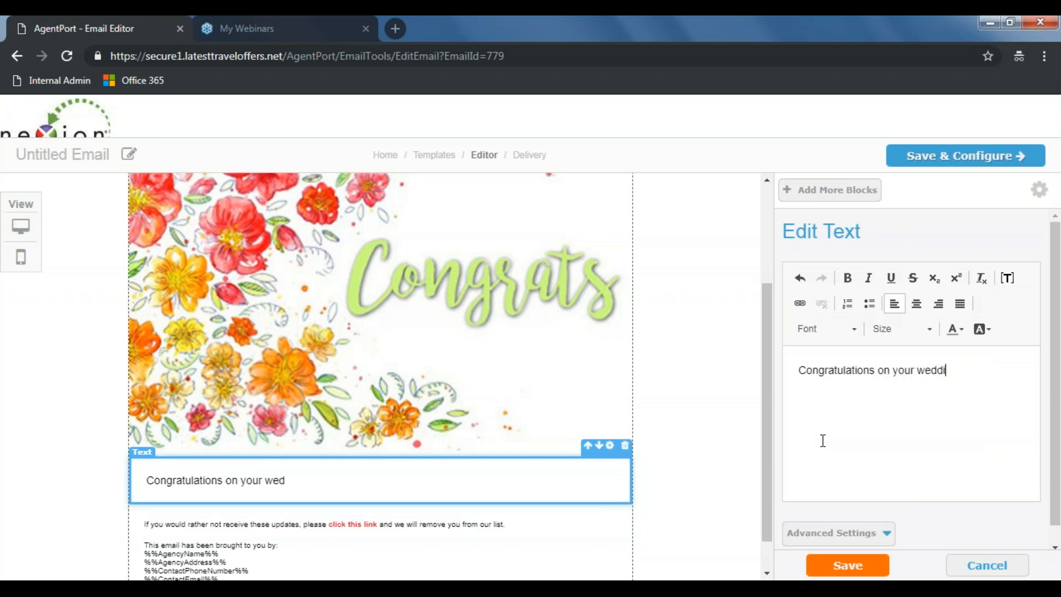
text(ng! Enjoy your)
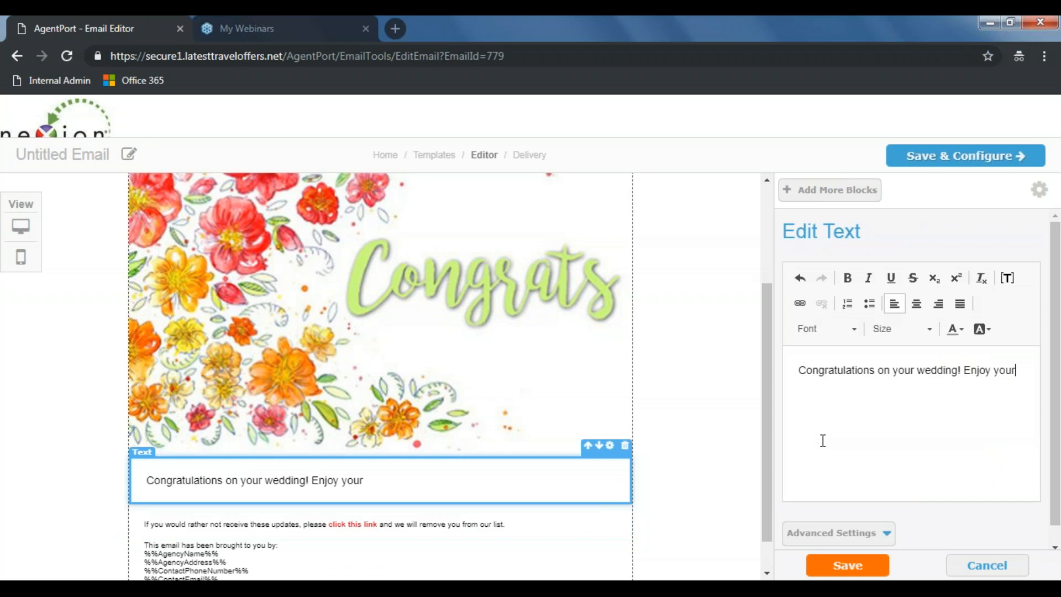
text( honeymoon!)
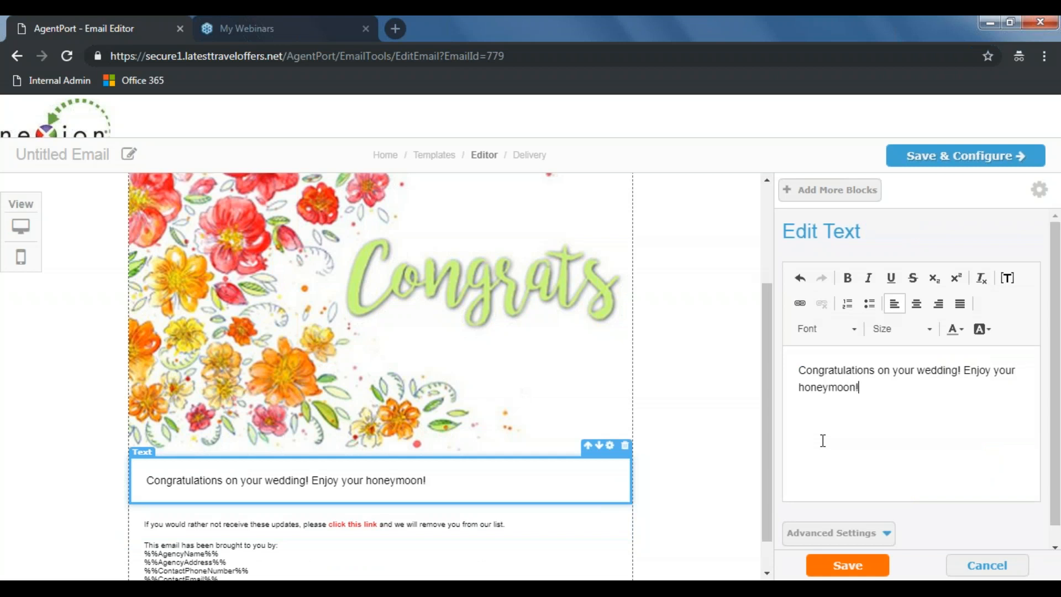
- Make the whole wedding congratulations message bold
drag(862, 390, 796, 362)
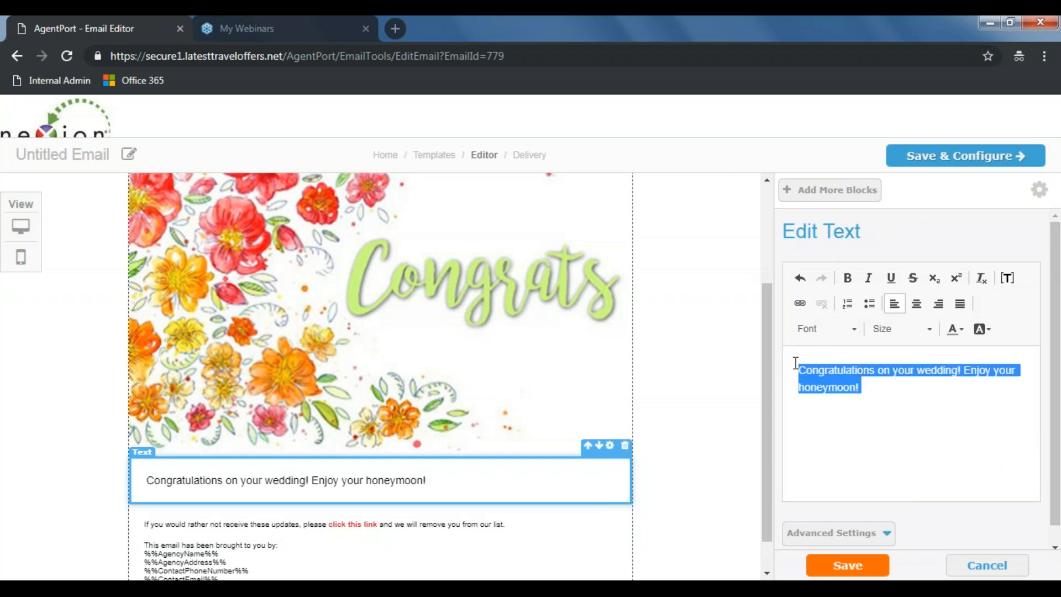
click(848, 277)
click(873, 388)
- Check the greeting card in the editor's mobile view, and save it to continue to its delivery configuration
scroll(522, 410, up, 3)
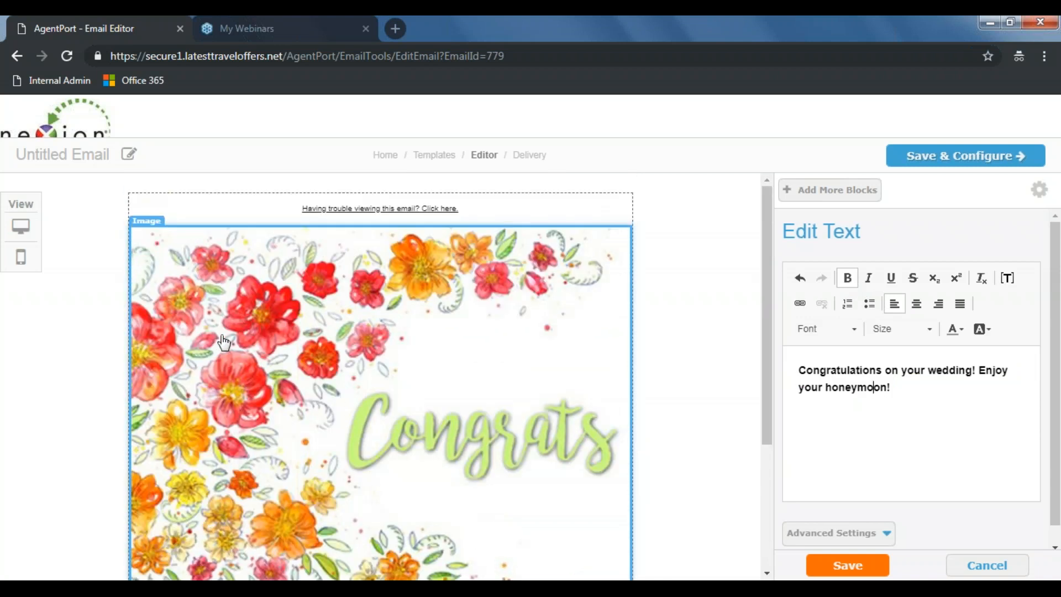
click(21, 256)
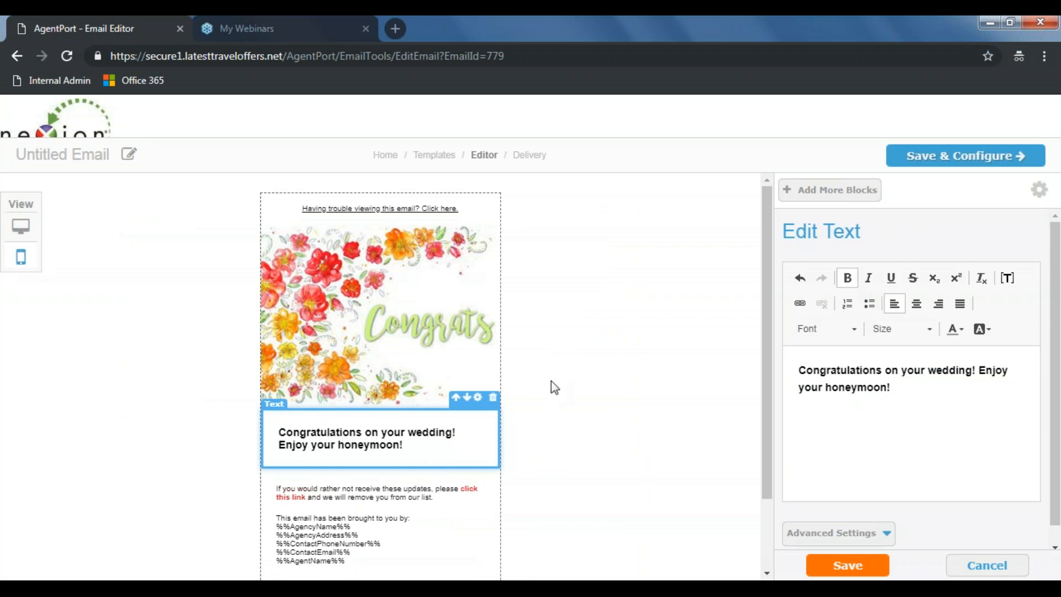
click(957, 159)
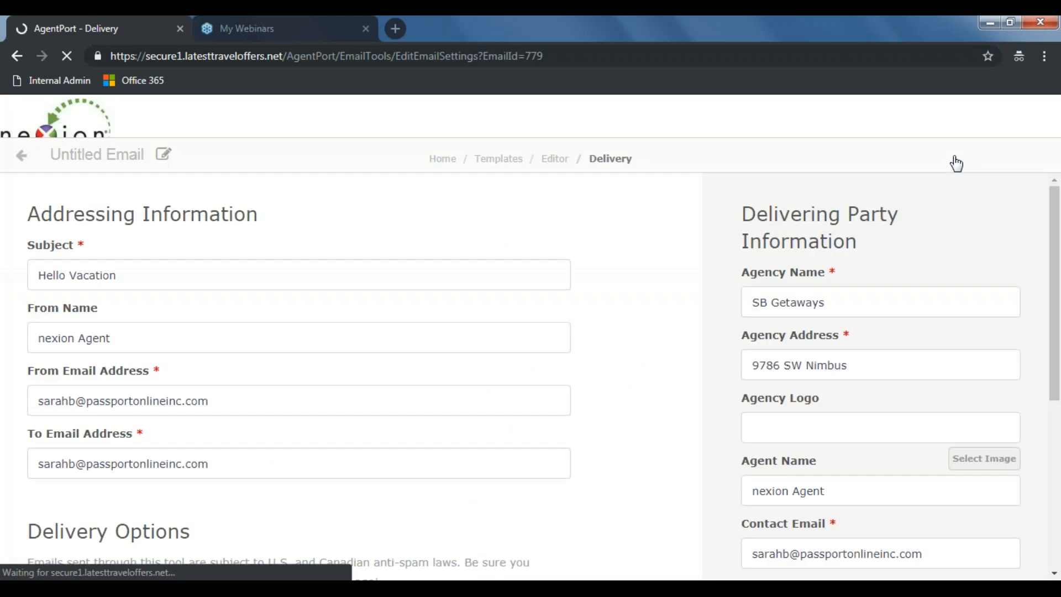
- Preview the greeting card in desktop and mobile views through to the footer, and close the preview
scroll(477, 387, down, 3)
scroll(482, 396, down, 3)
click(190, 347)
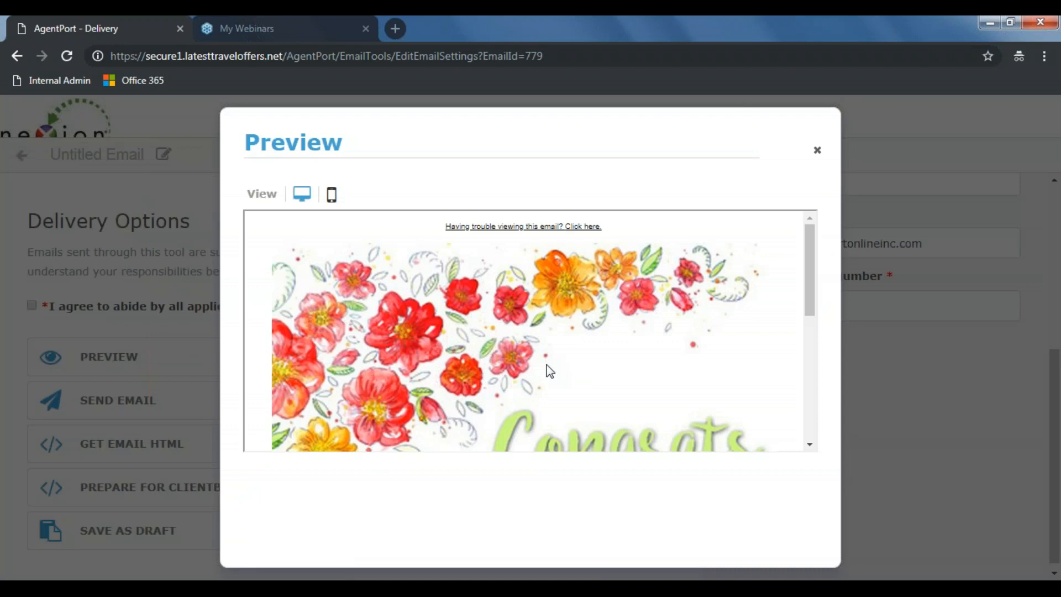
scroll(549, 370, down, 6)
scroll(500, 288, up, 6)
click(332, 195)
scroll(442, 331, down, 2)
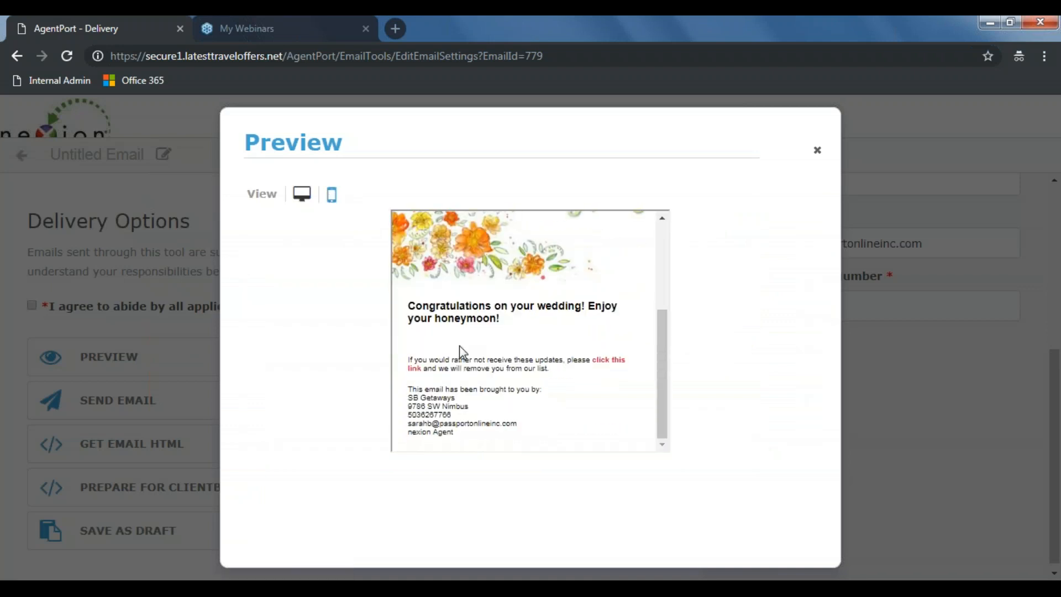
scroll(462, 359, up, 3)
scroll(462, 359, down, 3)
click(818, 152)
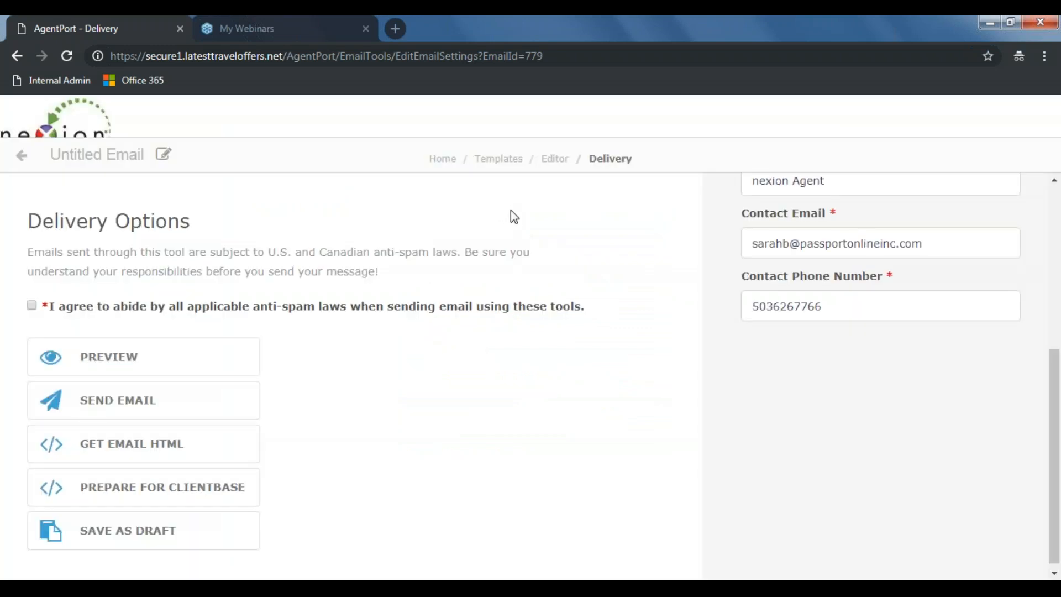
- Return to the portal home page, look over the email marketing options, and open the support documentation
click(443, 159)
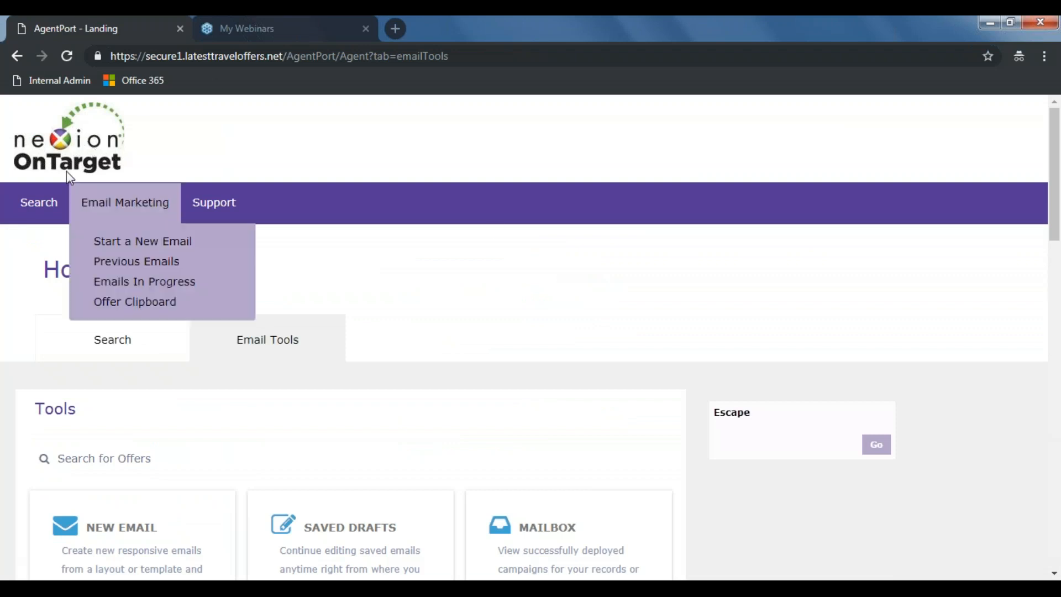
mouse_move(131, 212)
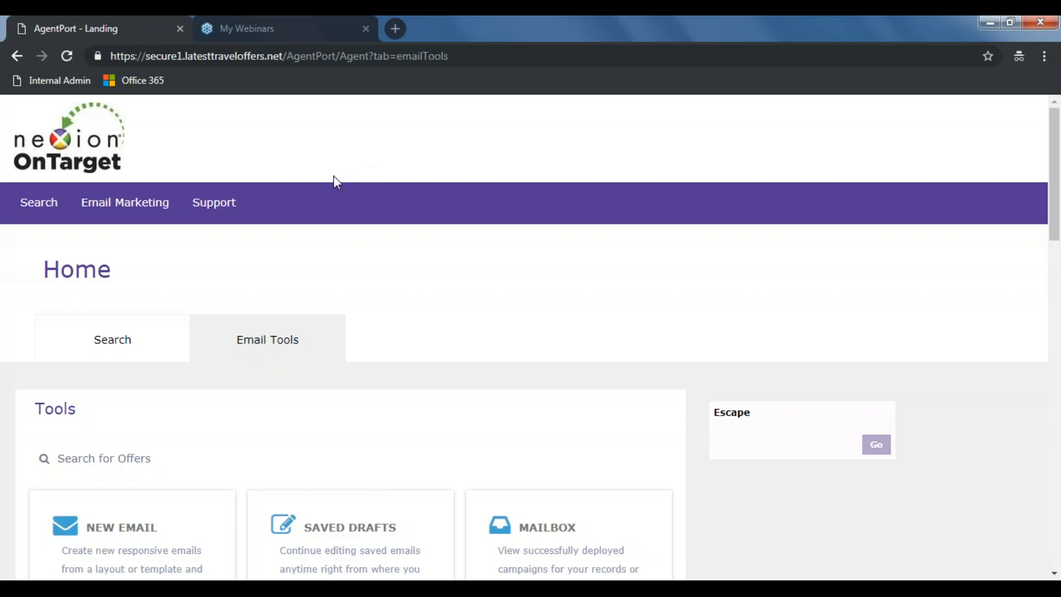
click(218, 203)
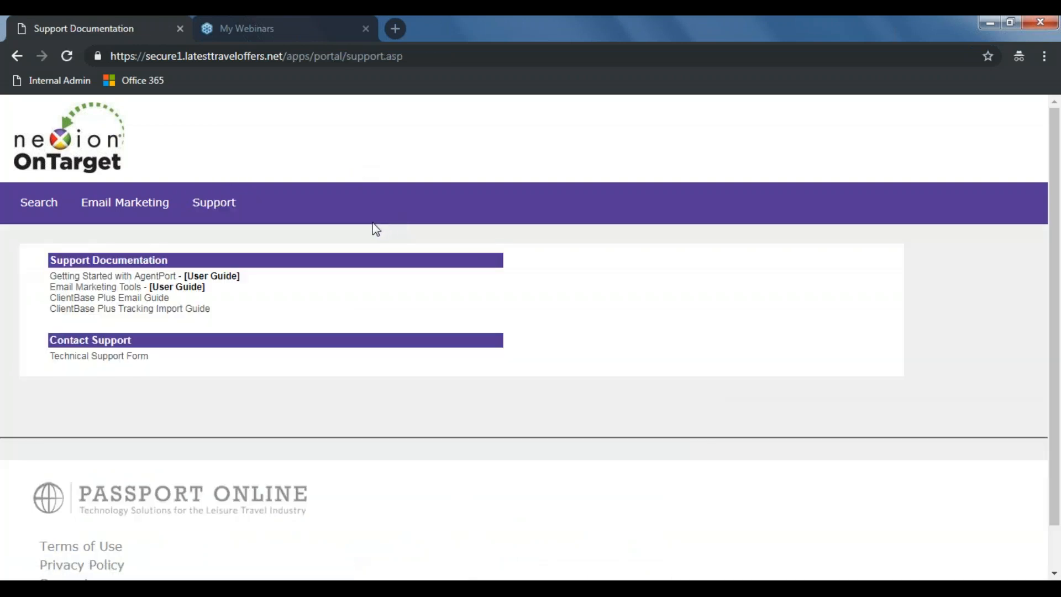